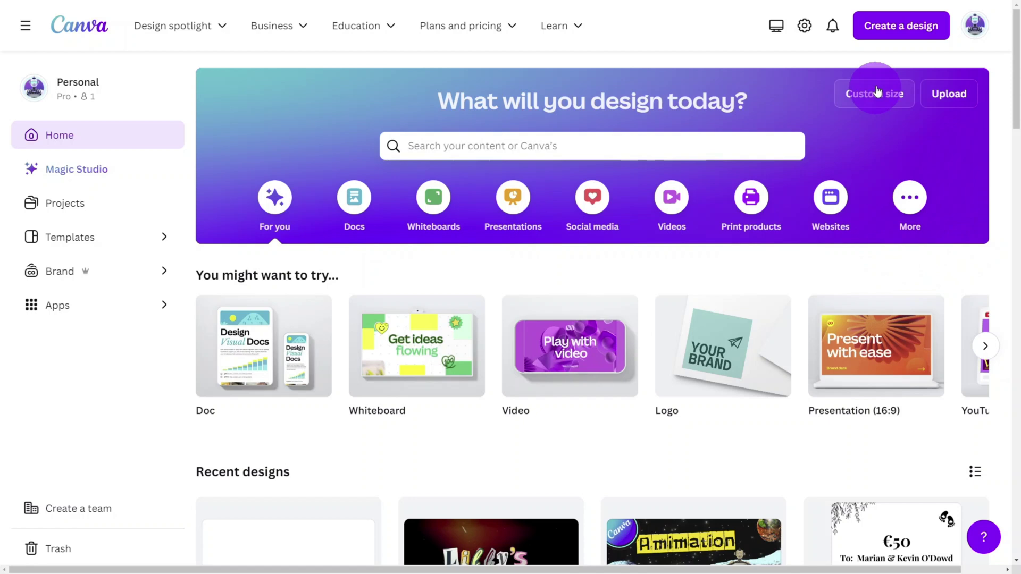
# Create a blank video design, search videos for "OLD TV", and fill the page with the 21.0s dark light-leak clip
pyautogui.click(887, 34)
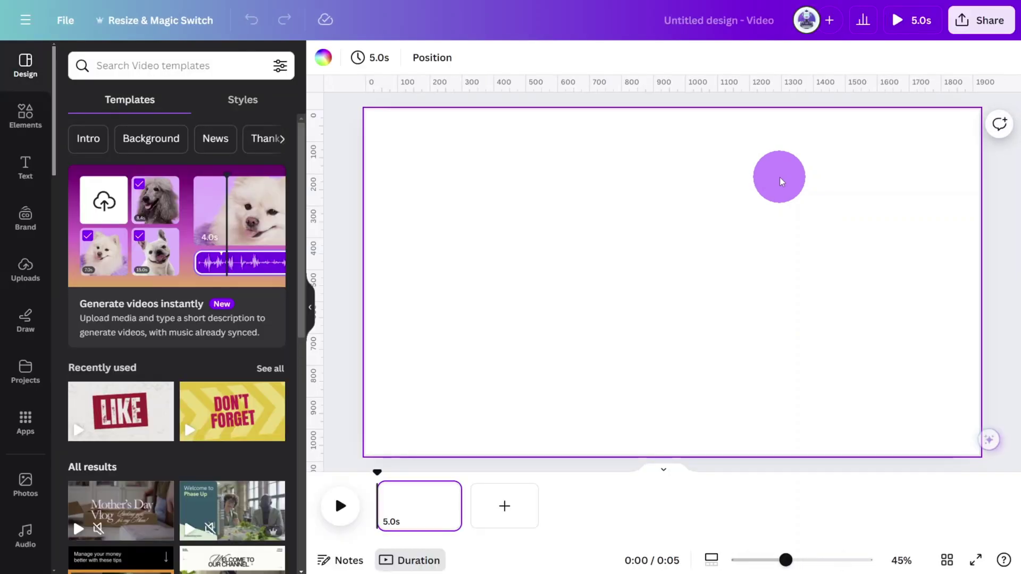
pyautogui.scroll(-2, 14, 287)
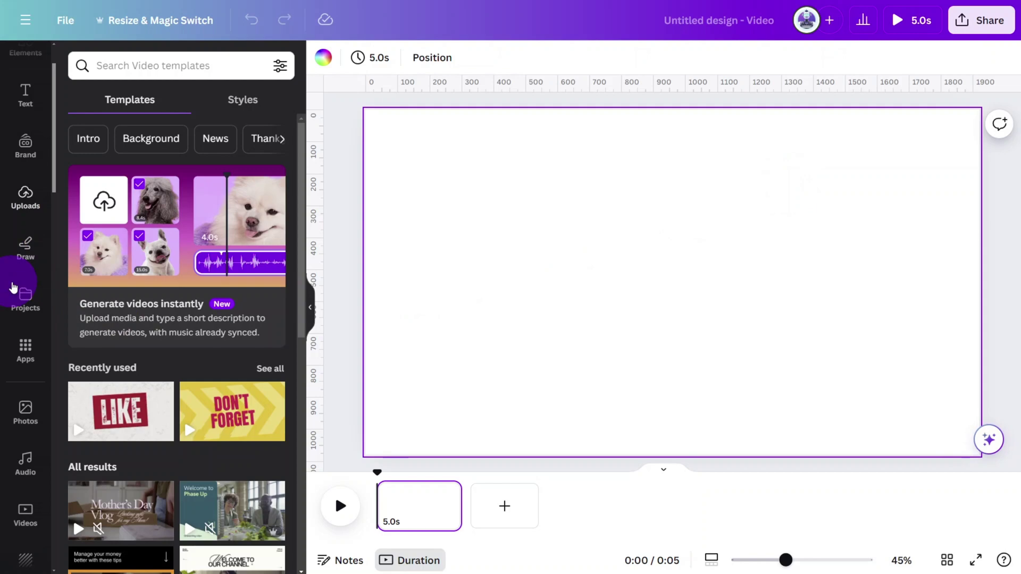
pyautogui.scroll(-4, 13, 288)
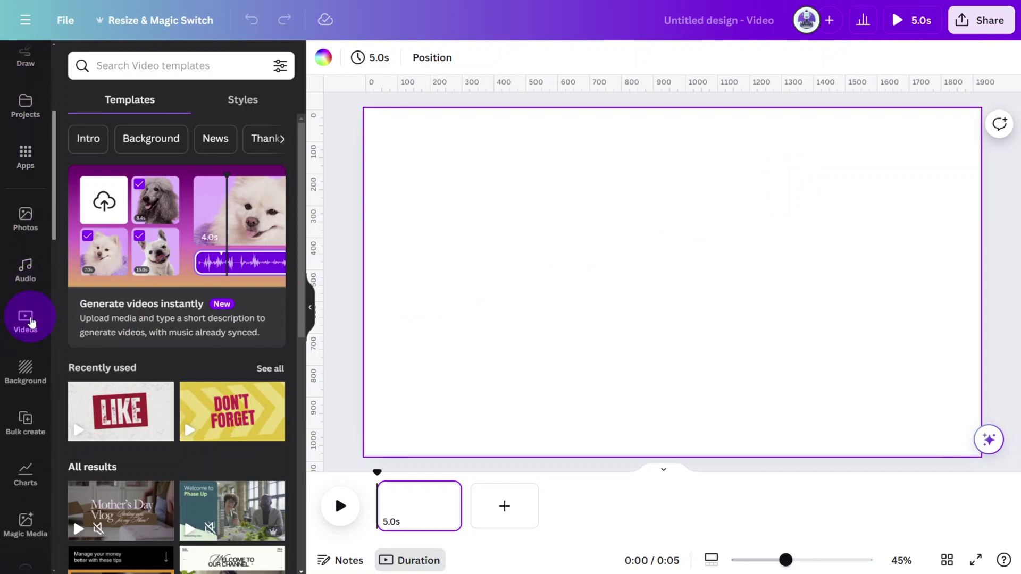
pyautogui.click(31, 323)
pyautogui.click(181, 73)
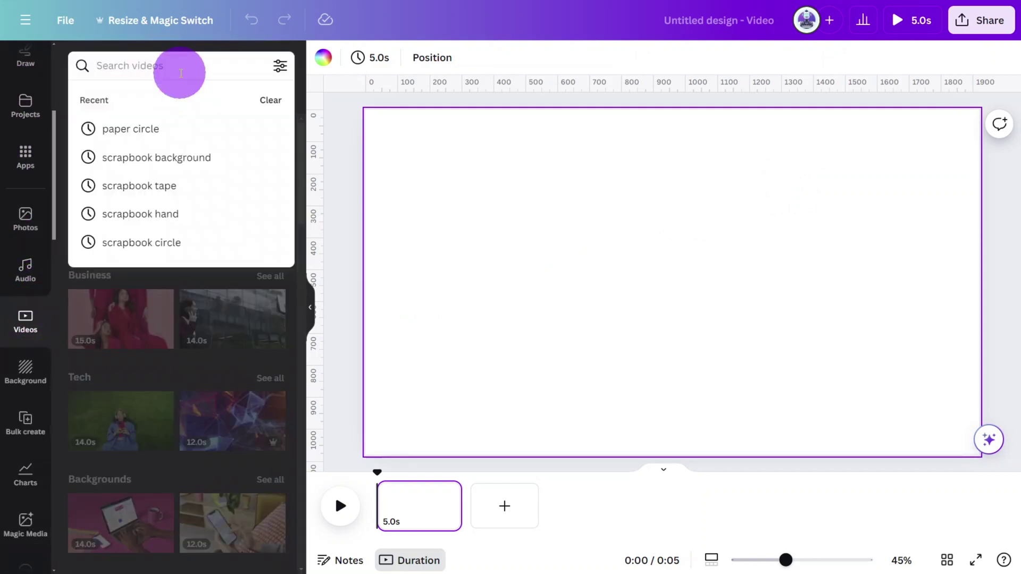
pyautogui.write('OLD TV')
pyautogui.press('Return')
pyautogui.moveTo(201, 416); pyautogui.dragTo(366, 338)
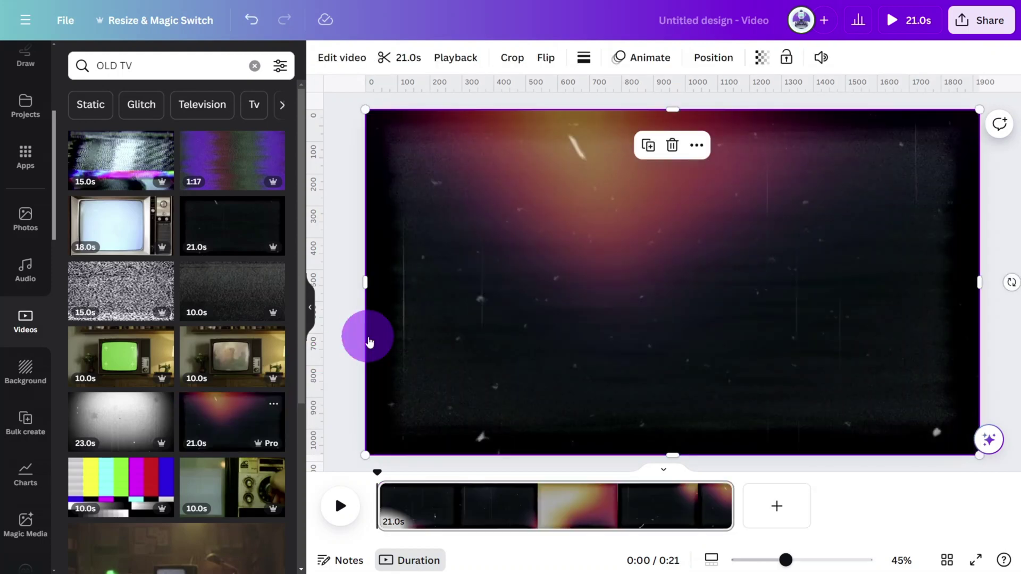
pyautogui.click(341, 256)
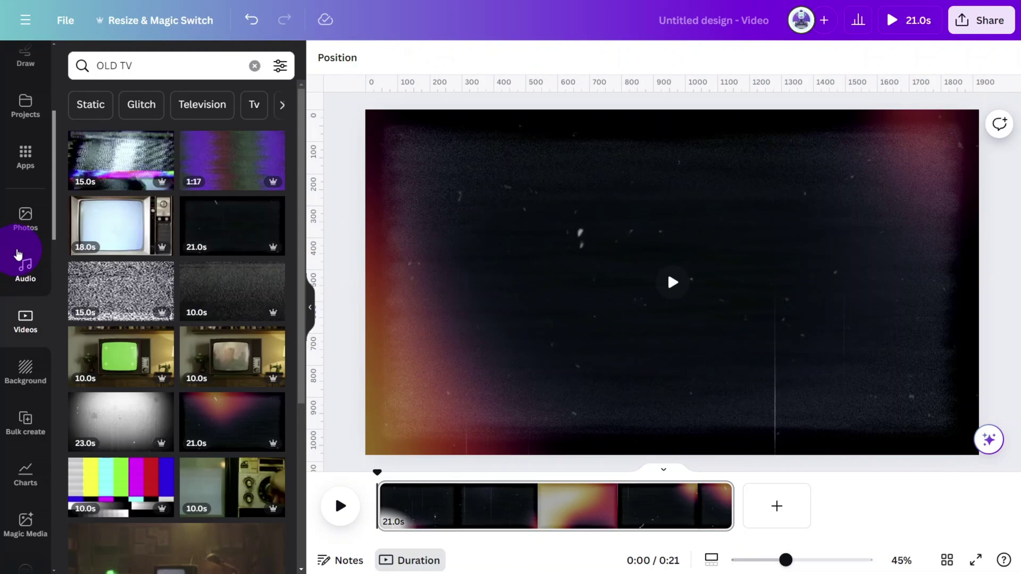
# Search element graphics for "SCRAPBOOK LETTER L" and place the dark red cutout L near the upper part of the page
pyautogui.scroll(5, 18, 254)
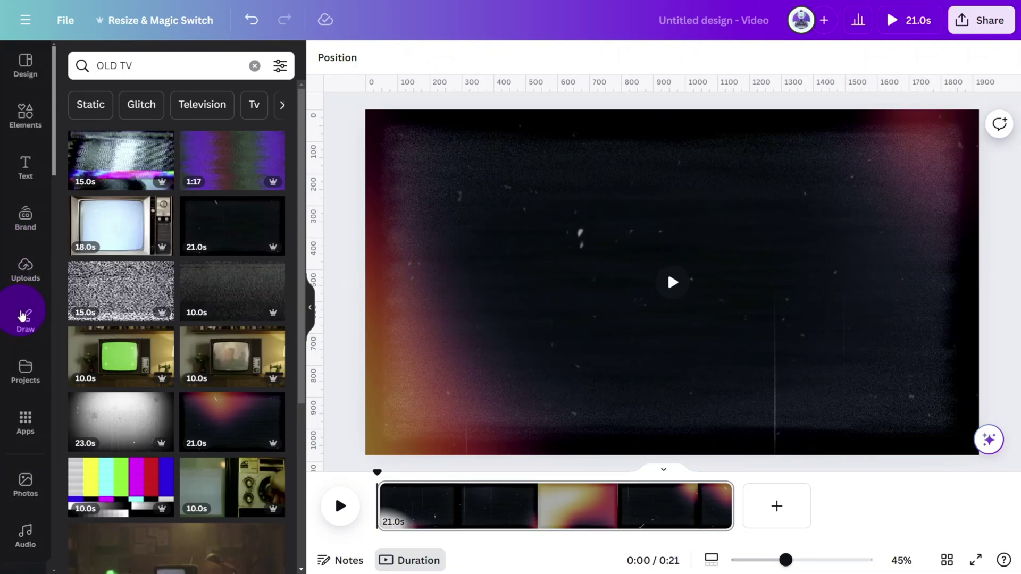
pyautogui.click(34, 128)
pyautogui.click(126, 65)
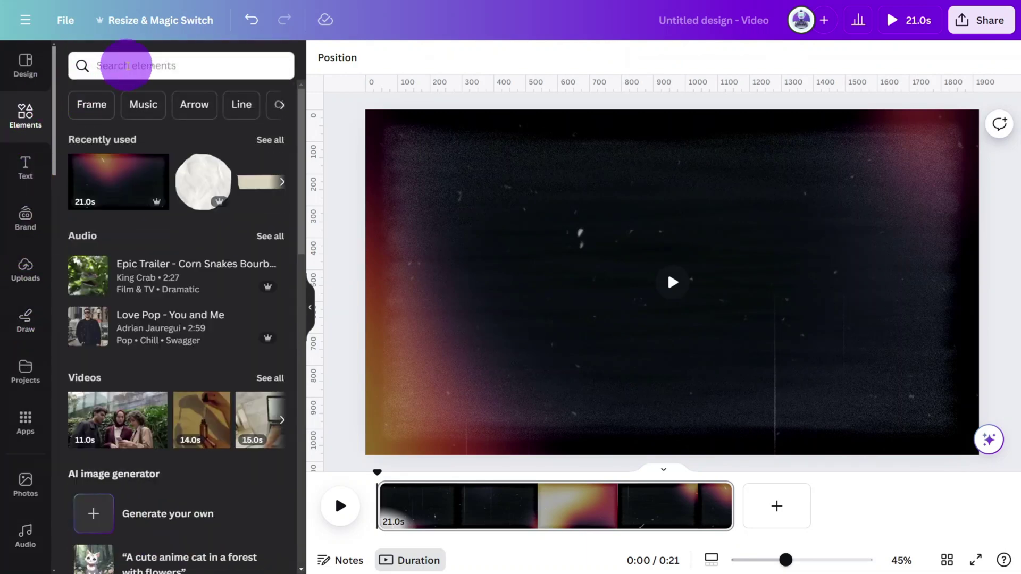
pyautogui.write('SCRAP')
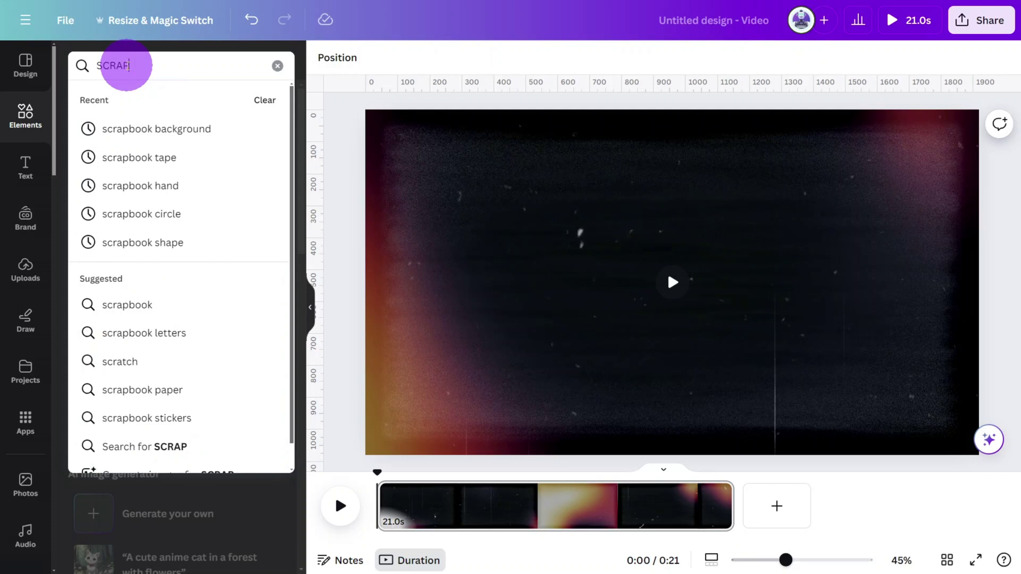
pyautogui.write('BOOK LE')
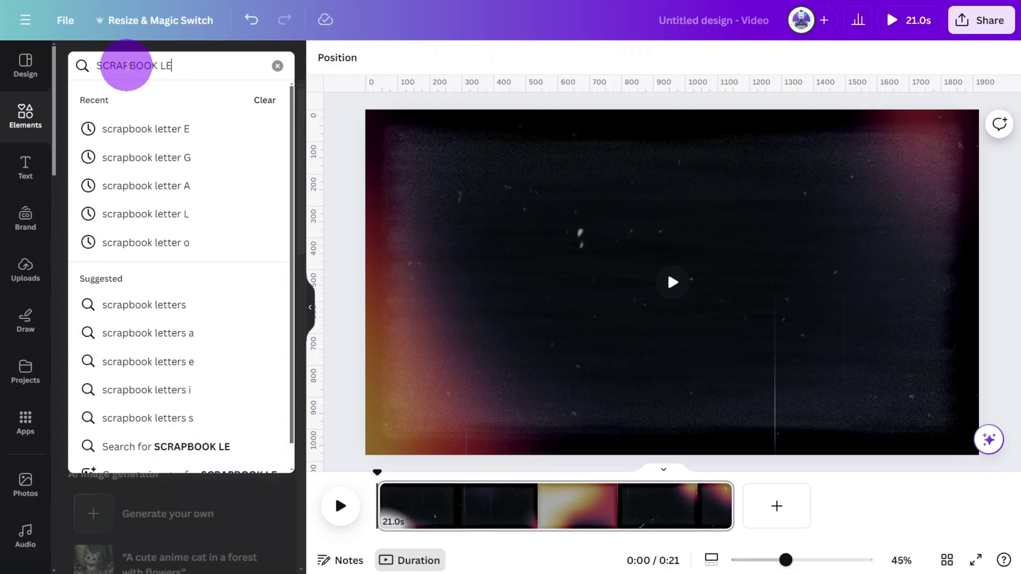
pyautogui.write('TTER L')
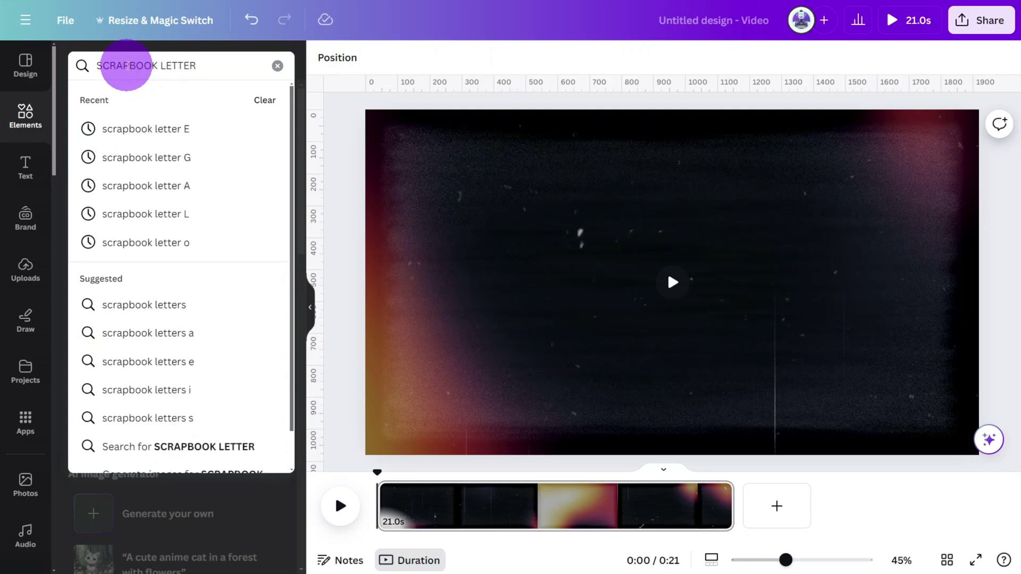
pyautogui.press('Return')
pyautogui.click(120, 99)
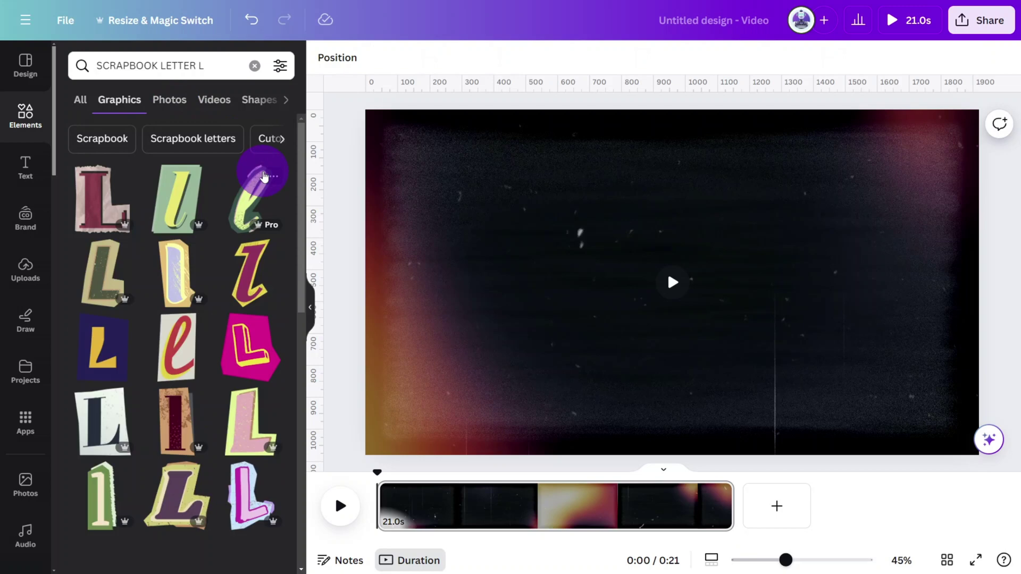
pyautogui.moveTo(299, 151); pyautogui.dragTo(311, 193)
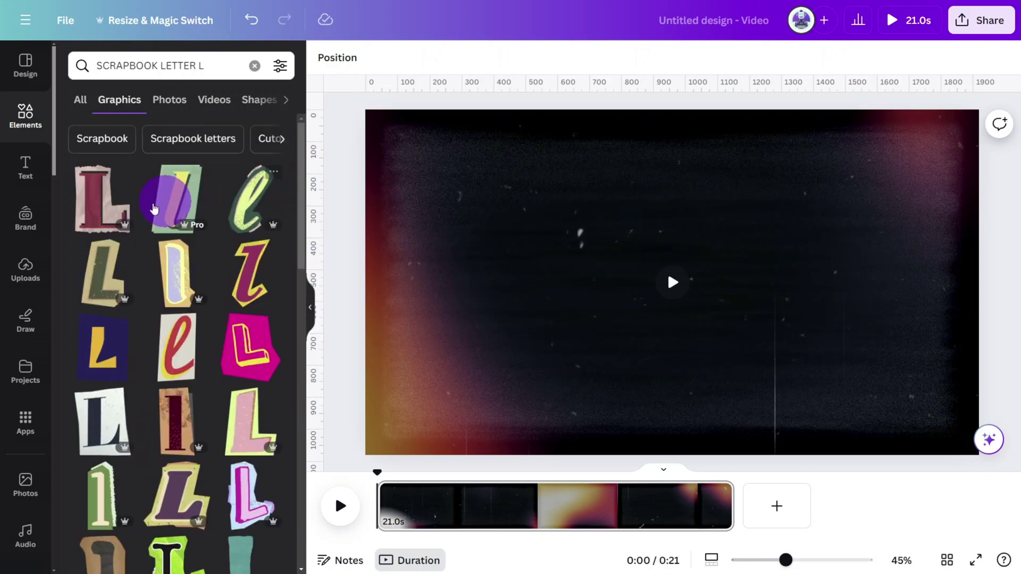
pyautogui.click(105, 209)
pyautogui.moveTo(782, 420); pyautogui.dragTo(508, 181)
# Add scrapbook cutout letters, including S, T and C, to extend the title to "Lilly's Tec"
pyautogui.click(202, 67)
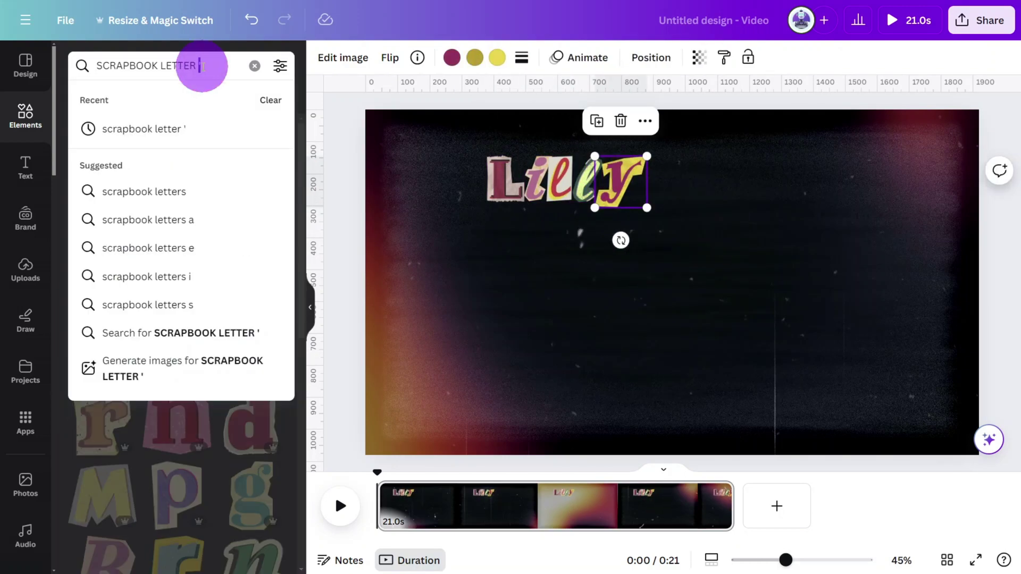
pyautogui.write('S')
pyautogui.click(170, 287)
pyautogui.moveTo(620, 192); pyautogui.dragTo(573, 210)
pyautogui.write('T')
pyautogui.click(205, 66)
pyautogui.write('C')
pyautogui.click(103, 348)
pyautogui.moveTo(768, 163); pyautogui.dragTo(762, 196)
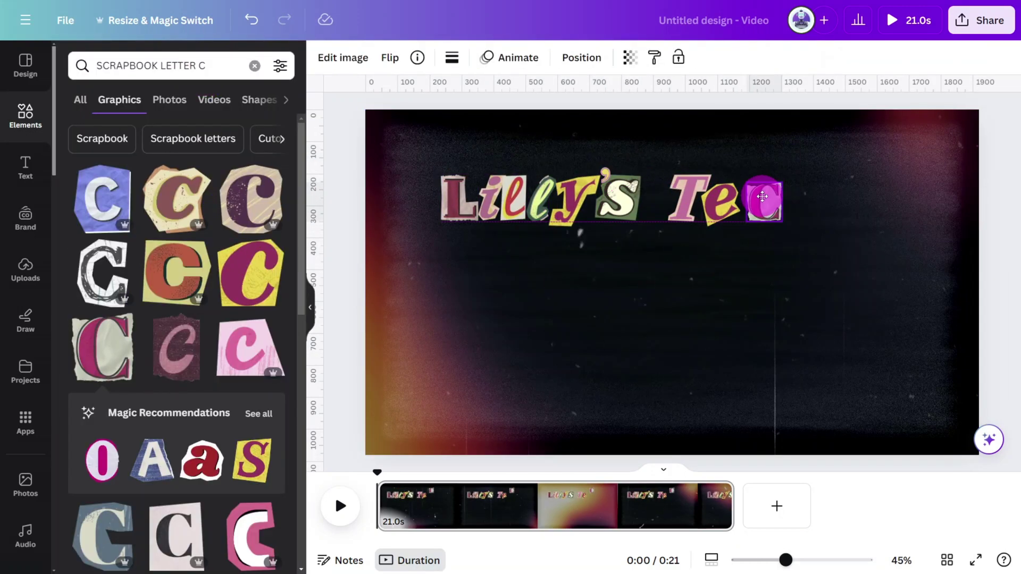
# Add the remaining scrapbook cutout letters, including T, I and S, to complete "Lilly's Tech Tips" on two lines, and position the title
pyautogui.write('T')
pyautogui.click(239, 346)
pyautogui.moveTo(652, 283); pyautogui.dragTo(513, 307)
pyautogui.write('I')
pyautogui.click(103, 198)
pyautogui.write('S')
pyautogui.click(251, 495)
pyautogui.moveTo(1000, 234); pyautogui.dragTo(761, 300)
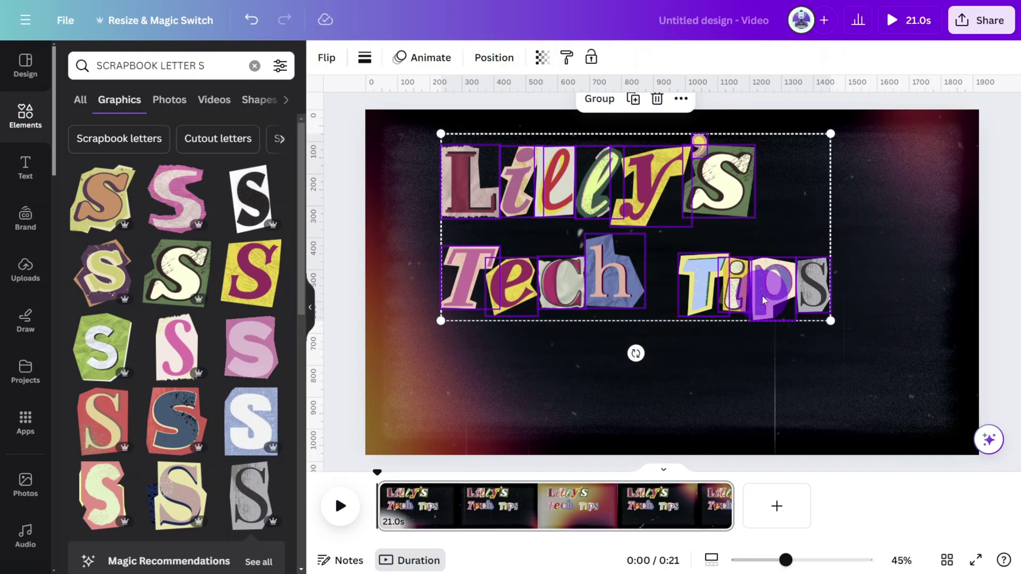
# Add a heading reading "Origin Story..." and position it beneath the cutout-letter title
pyautogui.click(25, 167)
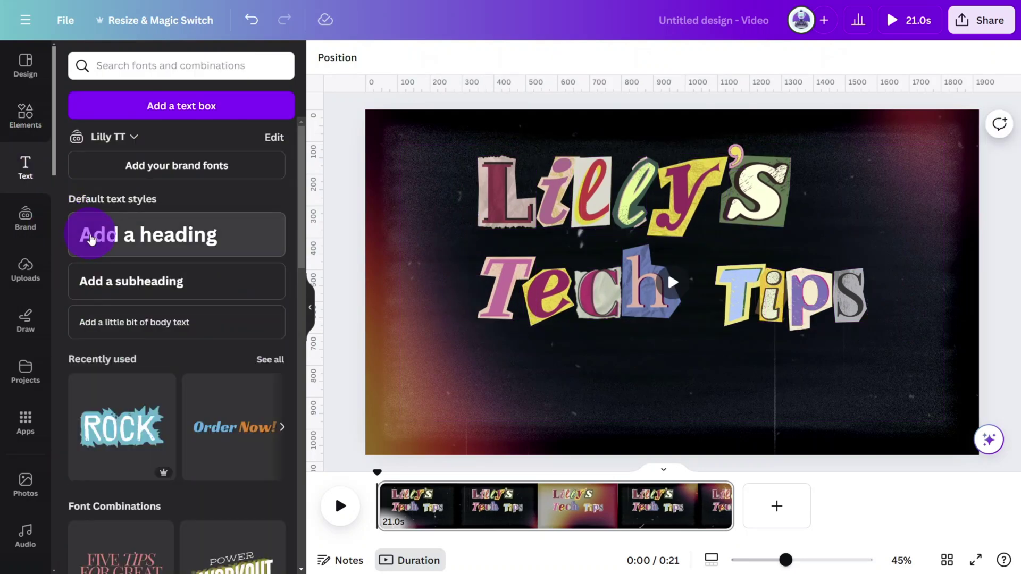
pyautogui.click(244, 240)
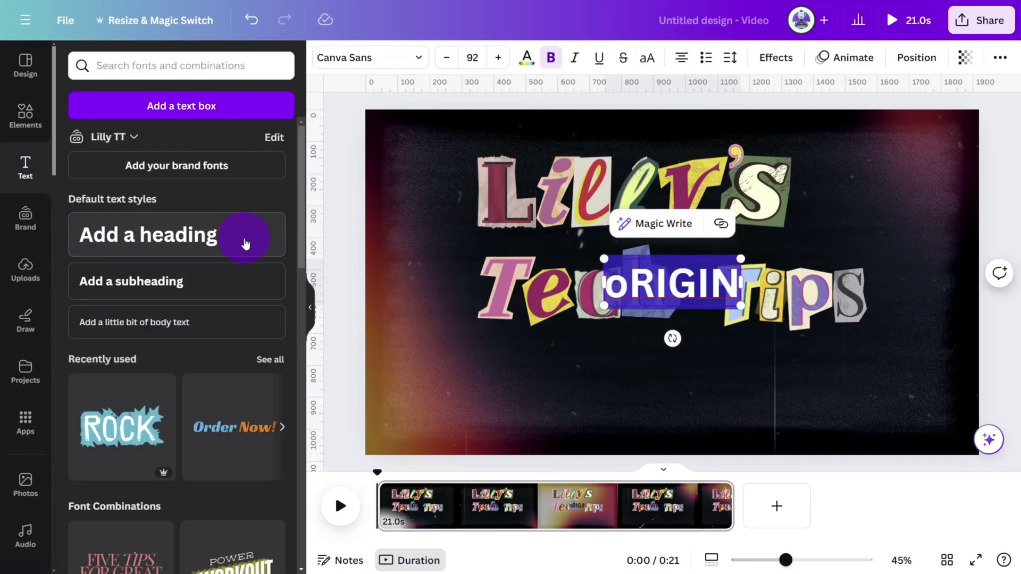
pyautogui.write('Origin Story...')
pyautogui.moveTo(697, 293); pyautogui.dragTo(623, 368)
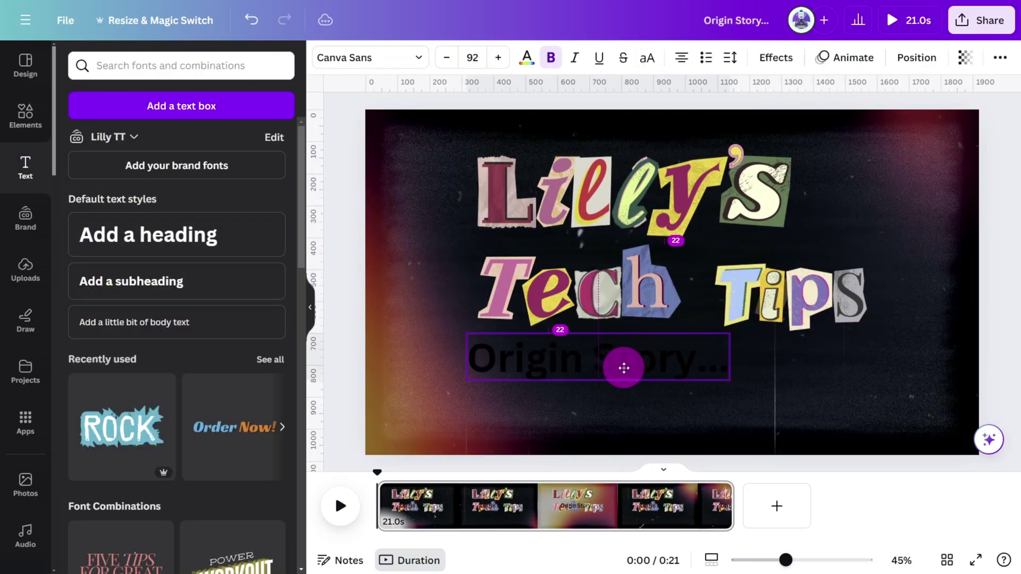
# Set the "Origin Story..." heading in the StoryBook Rough font and colour it white
pyautogui.click(383, 57)
pyautogui.click(187, 98)
pyautogui.write('STORYBOOK')
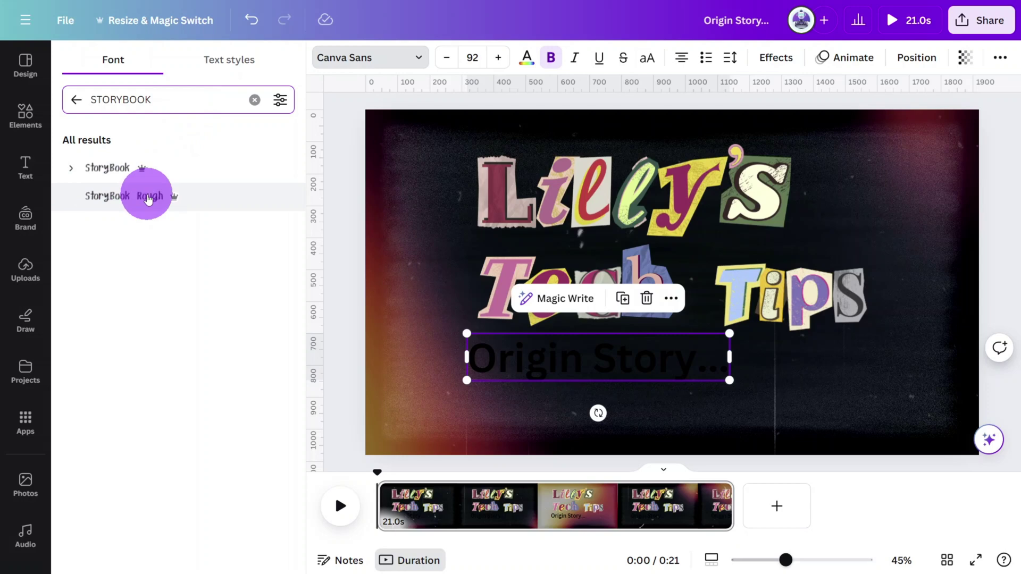
pyautogui.click(149, 198)
pyautogui.click(525, 61)
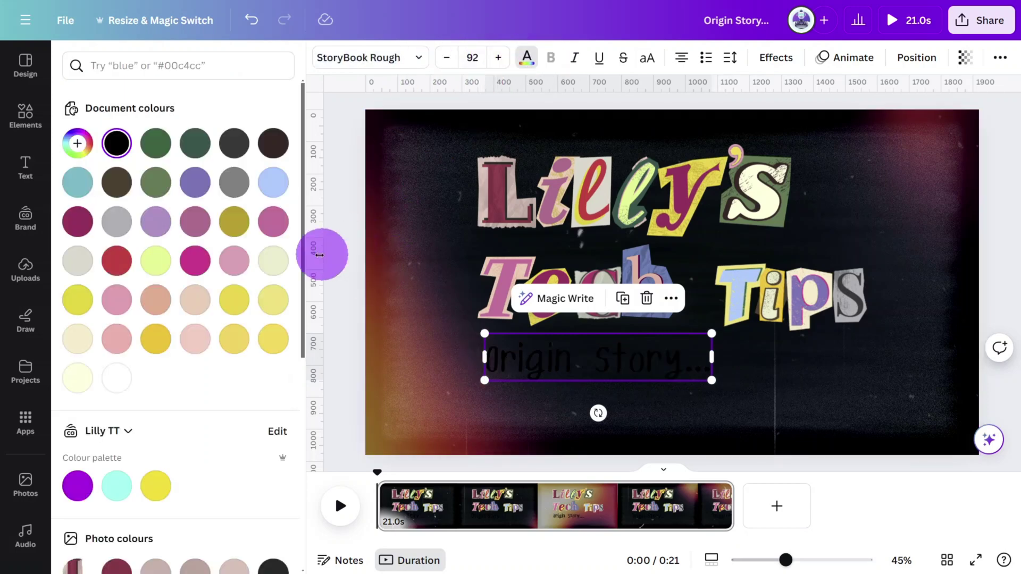
pyautogui.click(122, 383)
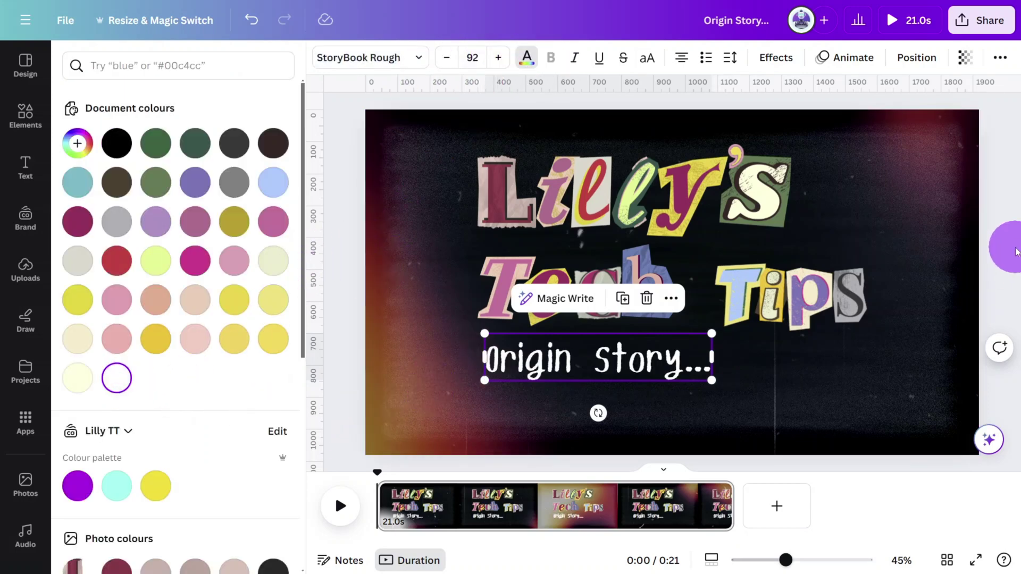
pyautogui.click(1003, 248)
# Apply the Scrapbook animation to all the cutout title letters, animating on enter
pyautogui.moveTo(413, 159); pyautogui.dragTo(917, 334)
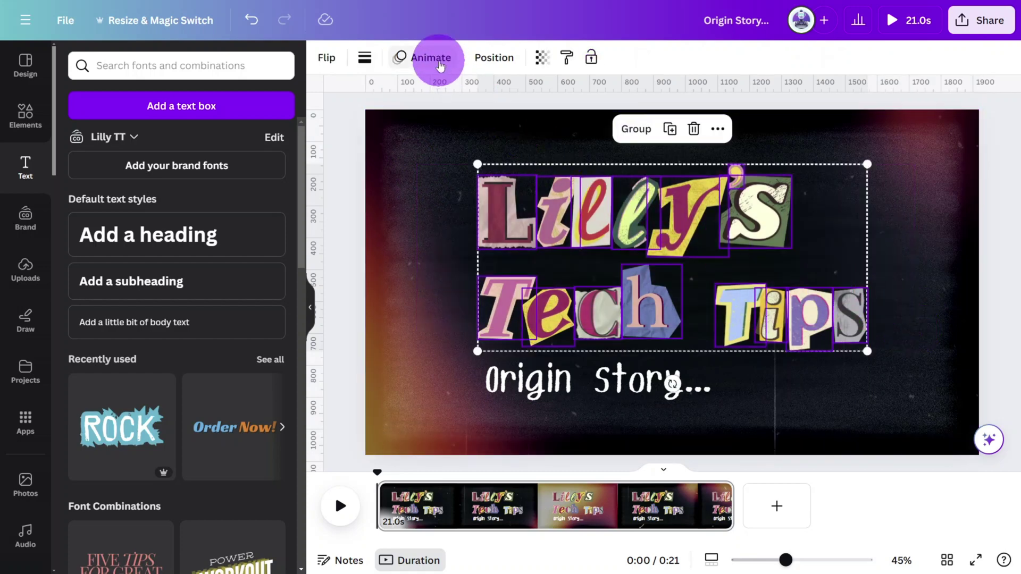
pyautogui.click(441, 65)
pyautogui.scroll(-7, 212, 298)
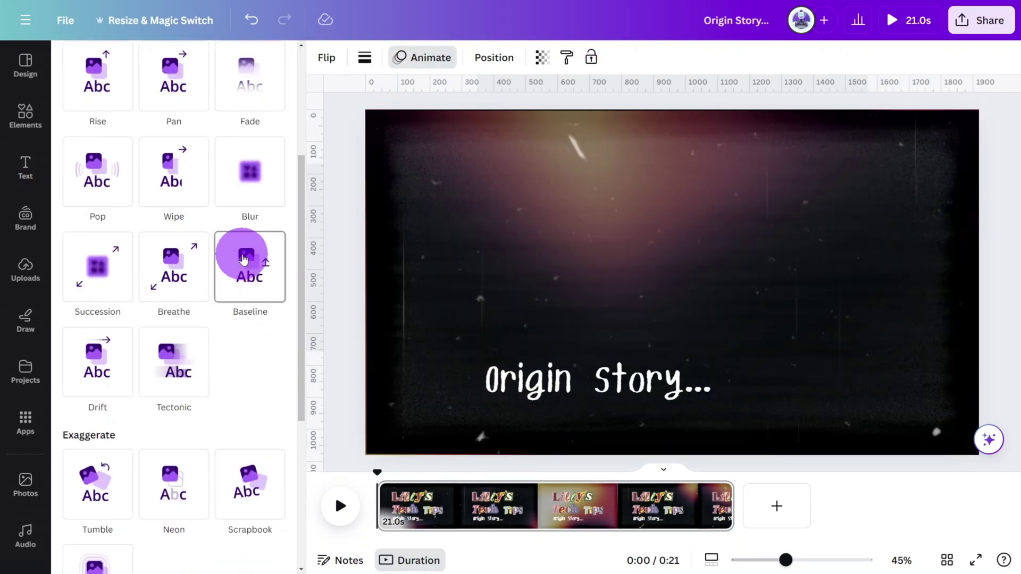
pyautogui.click(250, 325)
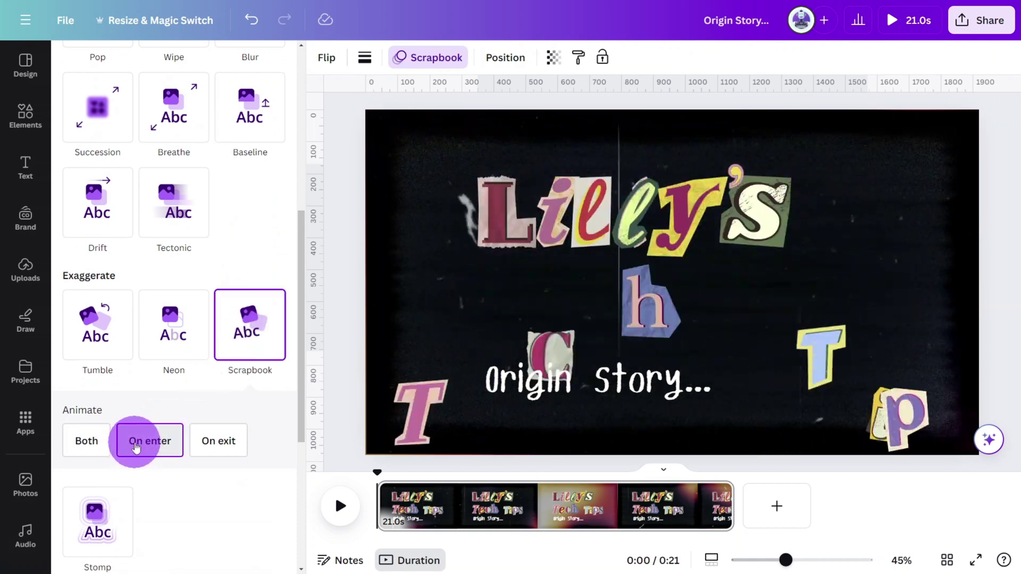
# Apply the Typewriter animation to the "Origin Story..." text
pyautogui.click(507, 384)
pyautogui.scroll(-3, 246, 387)
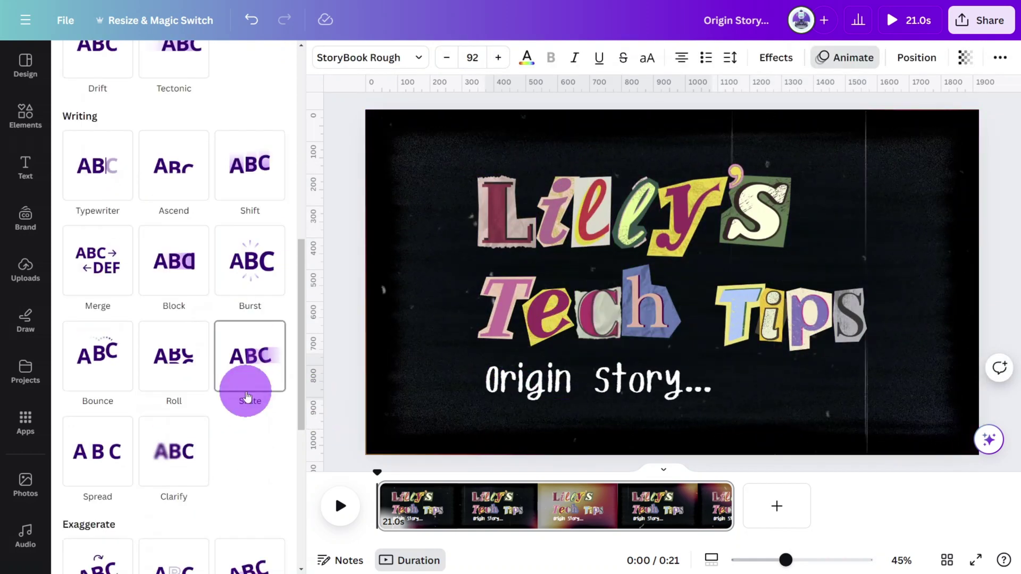
pyautogui.click(80, 172)
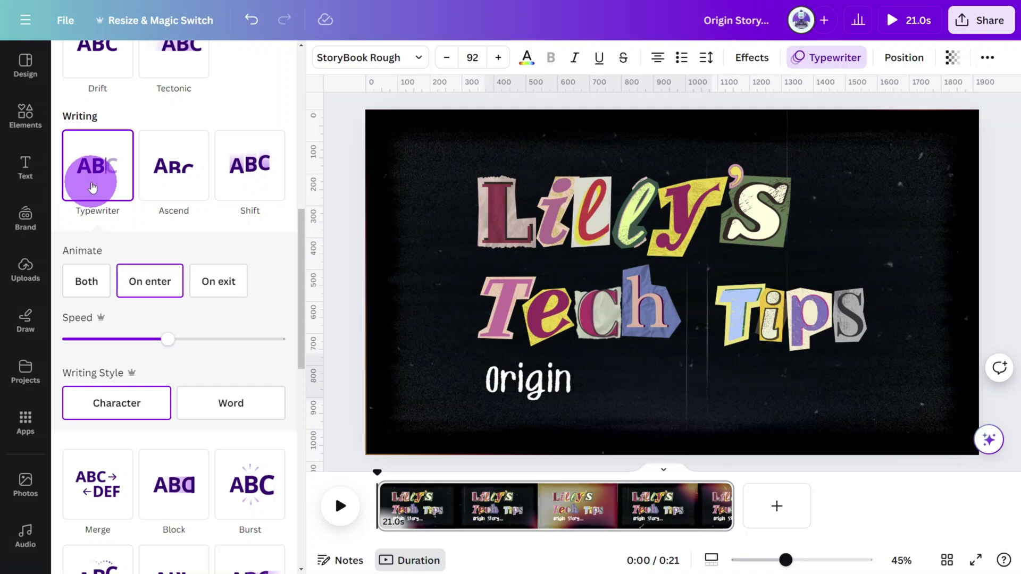
pyautogui.click(725, 485)
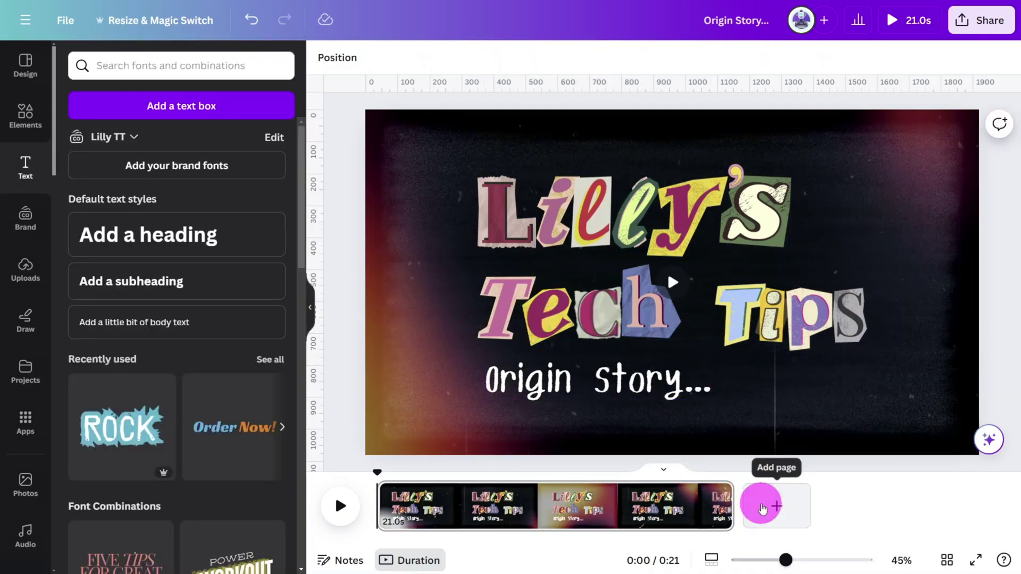
# Add a new page, search photos for "SPACE", and fill the page with the plain black starfield photo
pyautogui.click(761, 500)
pyautogui.click(26, 484)
pyautogui.click(180, 65)
pyautogui.write('SPACE')
pyautogui.press('Return')
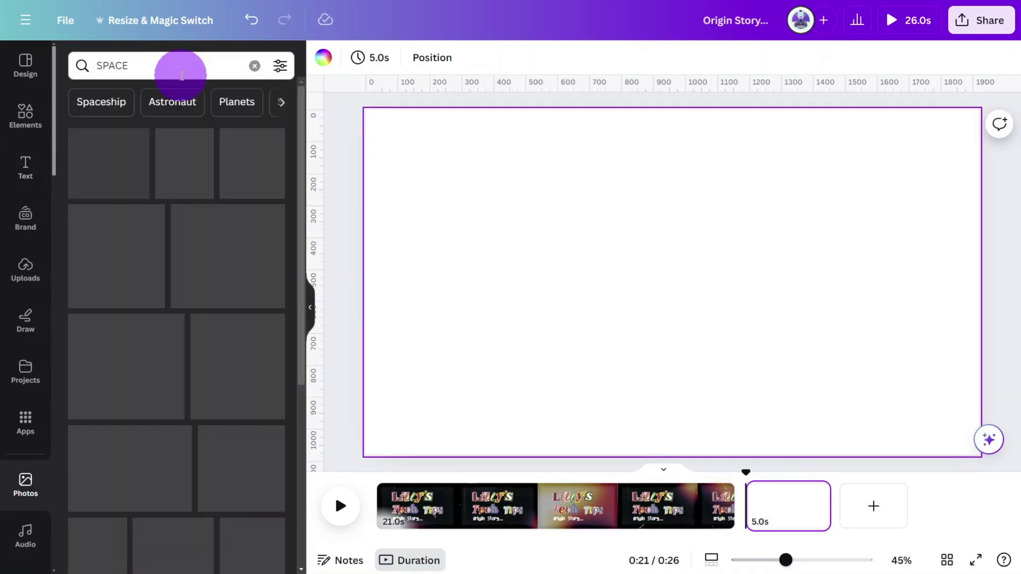
pyautogui.moveTo(204, 315); pyautogui.dragTo(373, 282)
# Apply the vintage Retro filter to the starfield photo
pyautogui.click(337, 57)
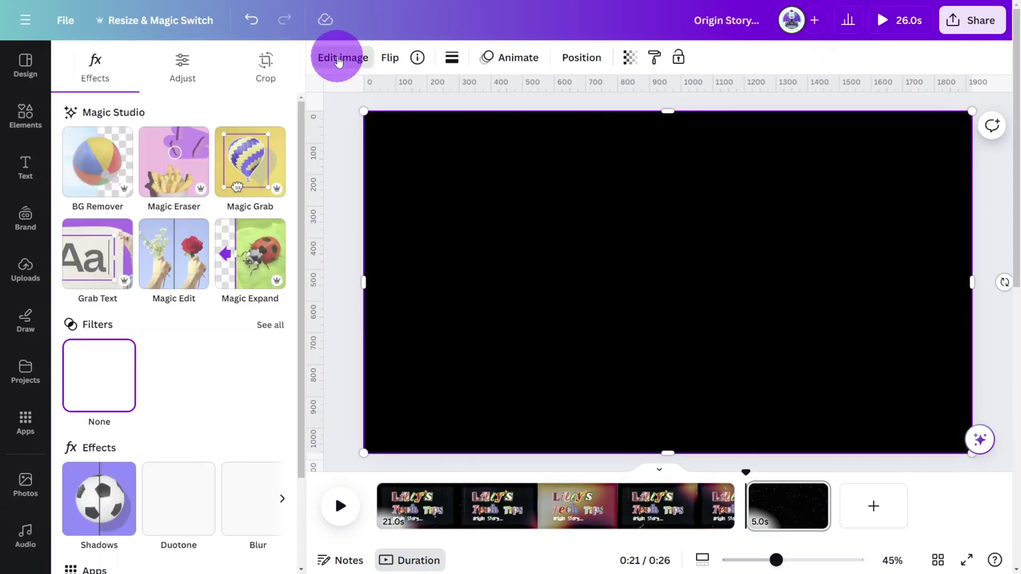
pyautogui.click(261, 325)
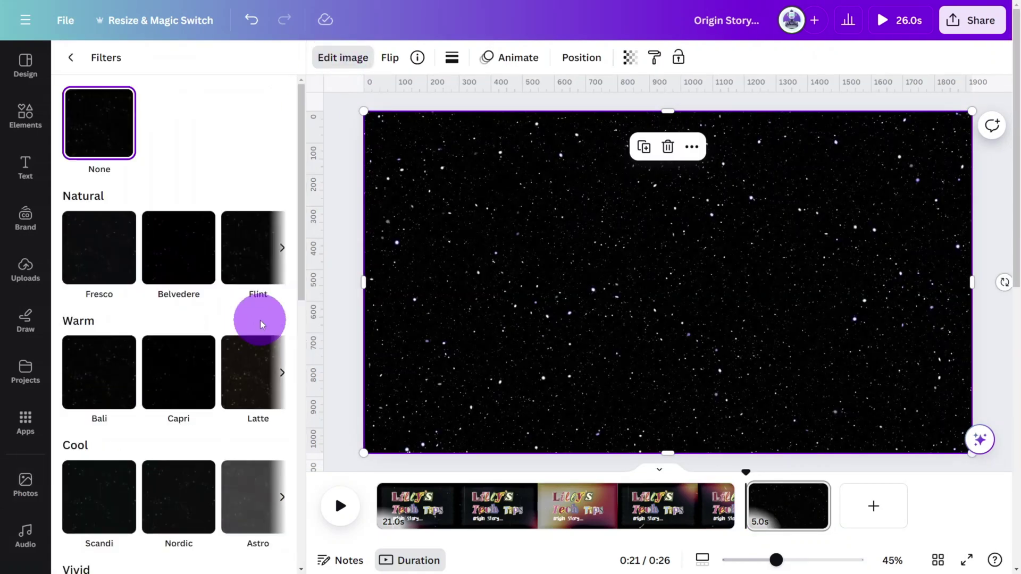
pyautogui.scroll(-4, 246, 314)
pyautogui.scroll(-6, 247, 317)
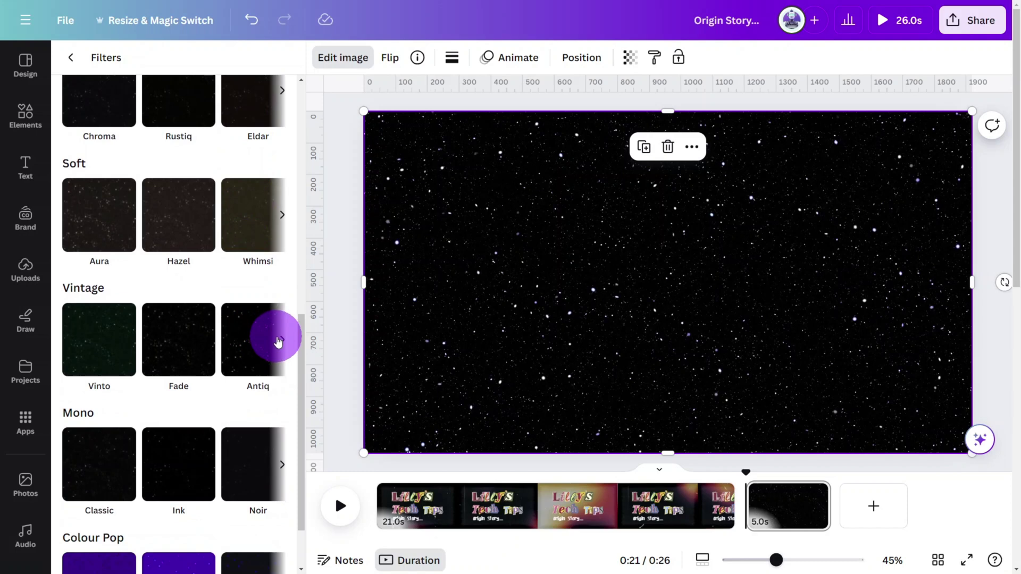
pyautogui.click(280, 341)
pyautogui.click(257, 342)
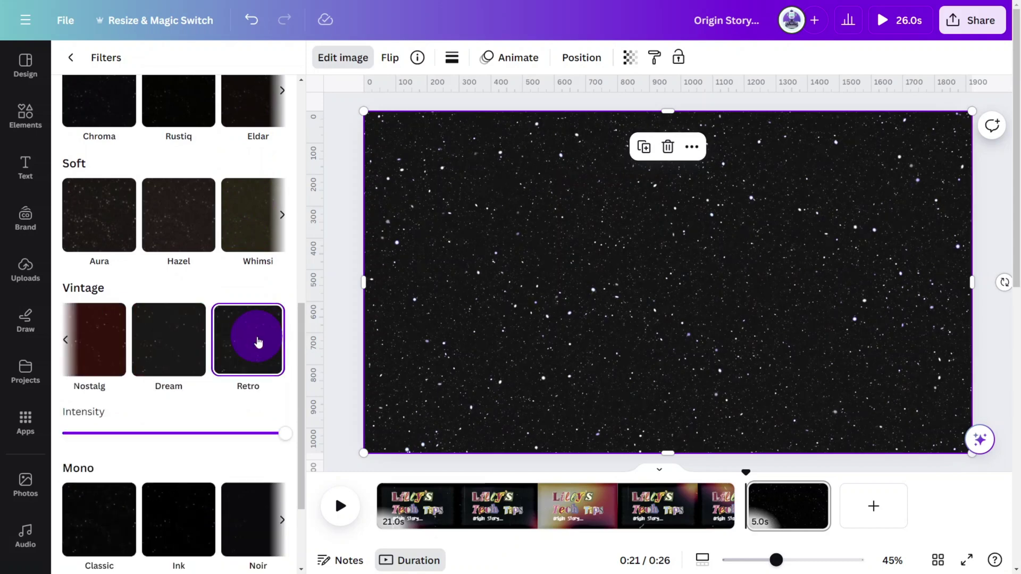
# Copy the filtered starfield photo and paste it onto the first page
pyautogui.rightClick(447, 348)
pyautogui.click(504, 216)
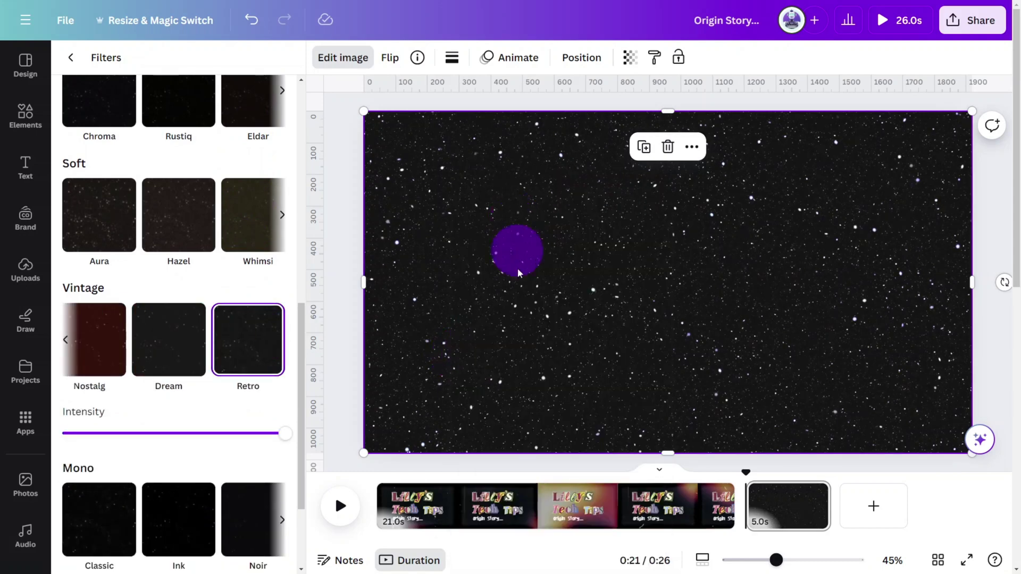
pyautogui.click(558, 504)
pyautogui.hotkey('ctrl', 'v')
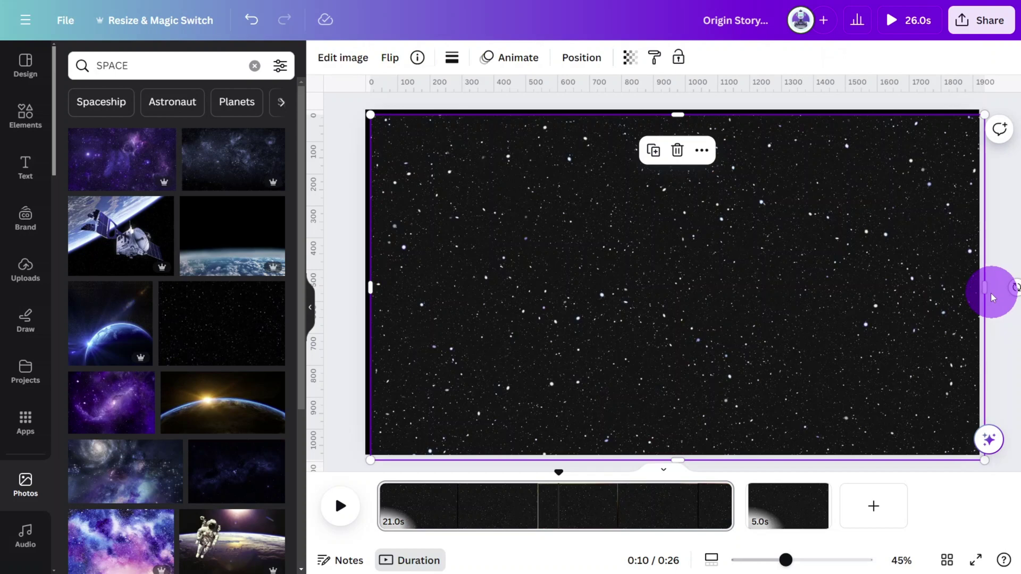
# Align the pasted starfield photo with the first page and send it behind all other elements
pyautogui.moveTo(901, 302); pyautogui.dragTo(896, 296)
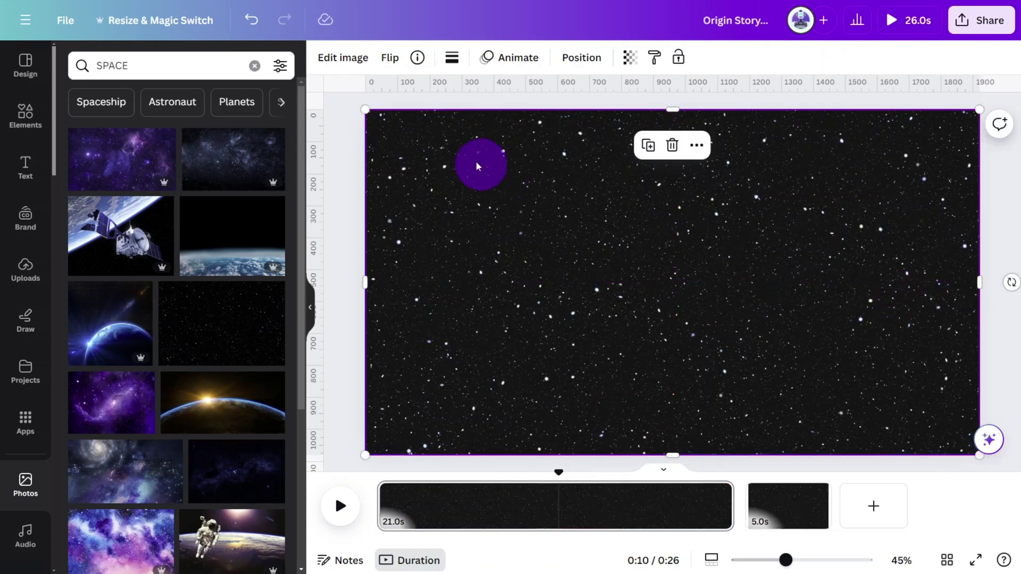
pyautogui.click(581, 57)
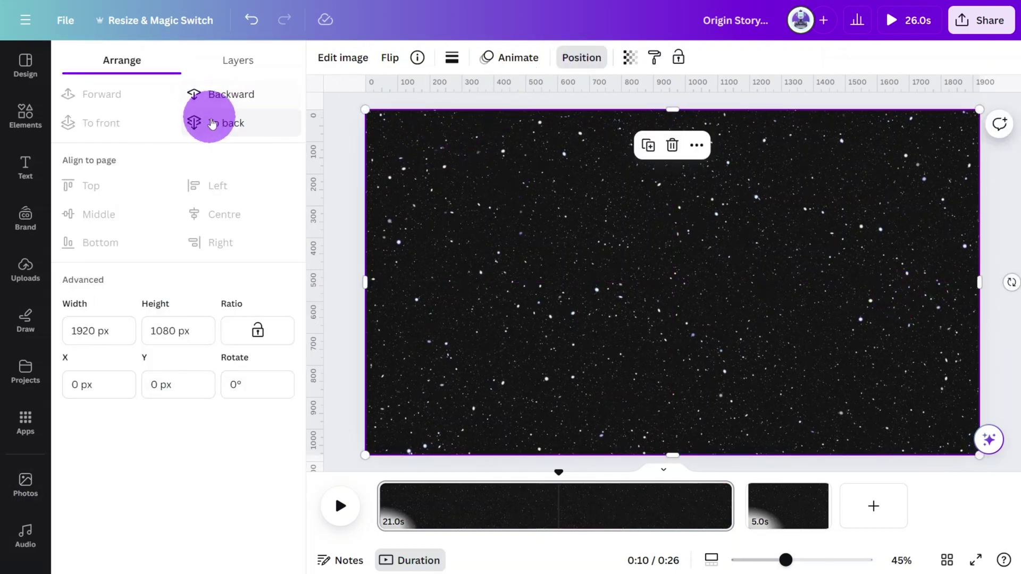
pyautogui.click(214, 122)
pyautogui.click(989, 197)
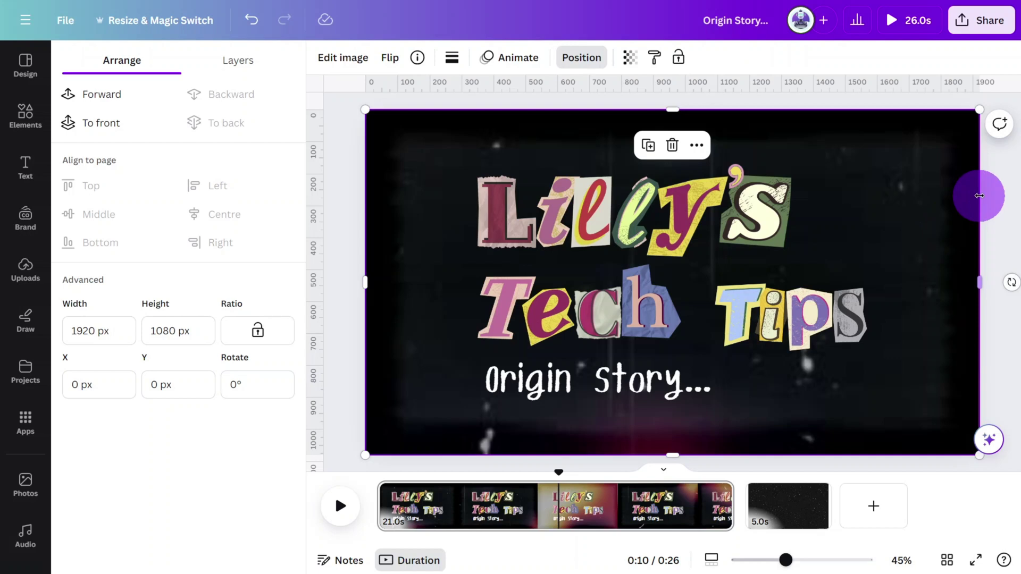
pyautogui.click(991, 200)
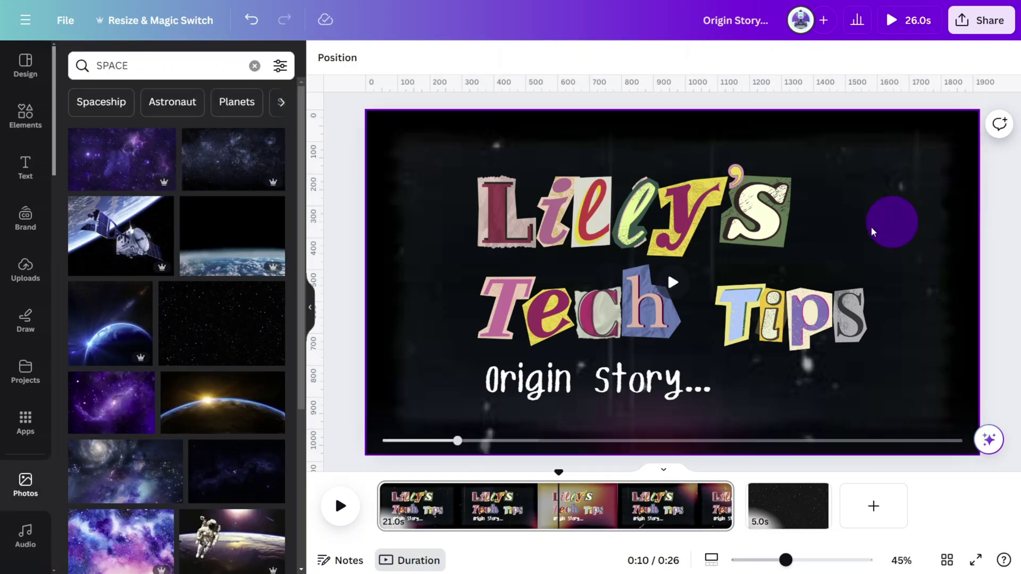
# Search the photos for "HELPING HAND" with results limited to cut-outs only
pyautogui.click(25, 481)
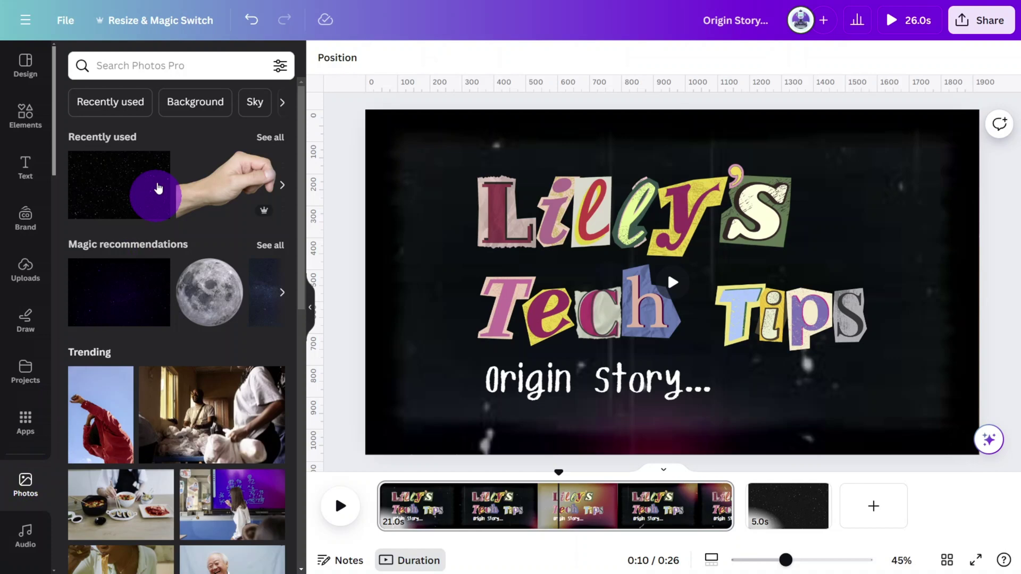
pyautogui.click(281, 65)
pyautogui.click(89, 402)
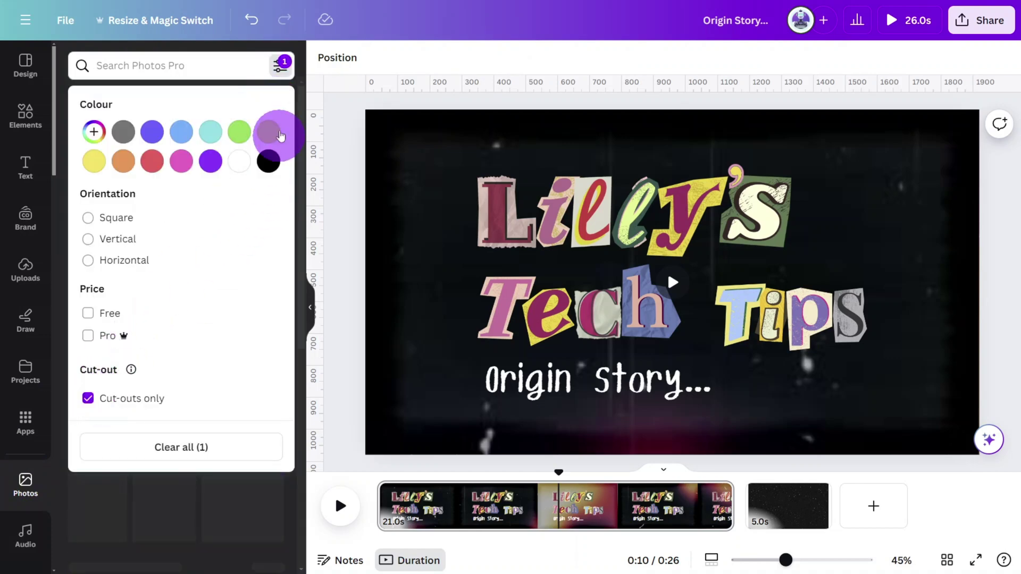
pyautogui.click(343, 47)
pyautogui.click(242, 73)
pyautogui.write('HELP')
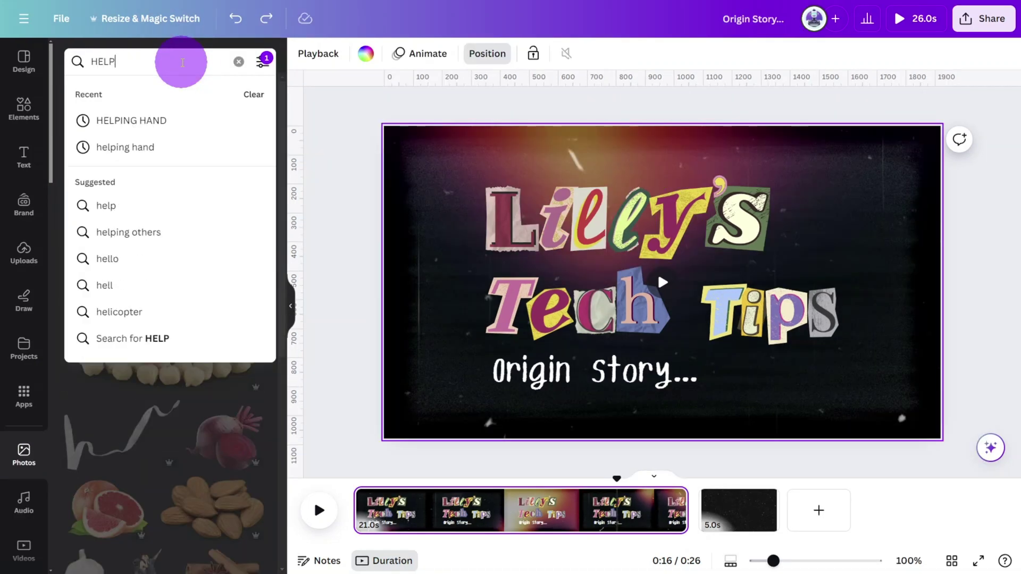
pyautogui.write('ING HAND')
pyautogui.press('Return')
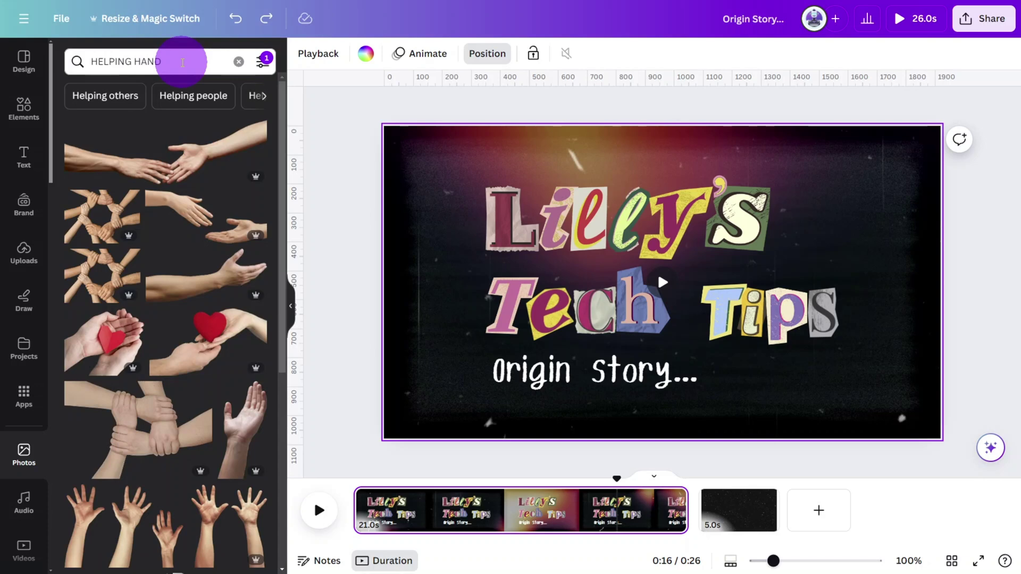
# Add the cut-out photo of an upright hand, flip it horizontally, and place it against the page's left edge beside the title
pyautogui.click(209, 292)
pyautogui.moveTo(659, 421); pyautogui.dragTo(762, 284)
pyautogui.moveTo(632, 172); pyautogui.dragTo(474, 286)
pyautogui.click(371, 62)
pyautogui.click(395, 117)
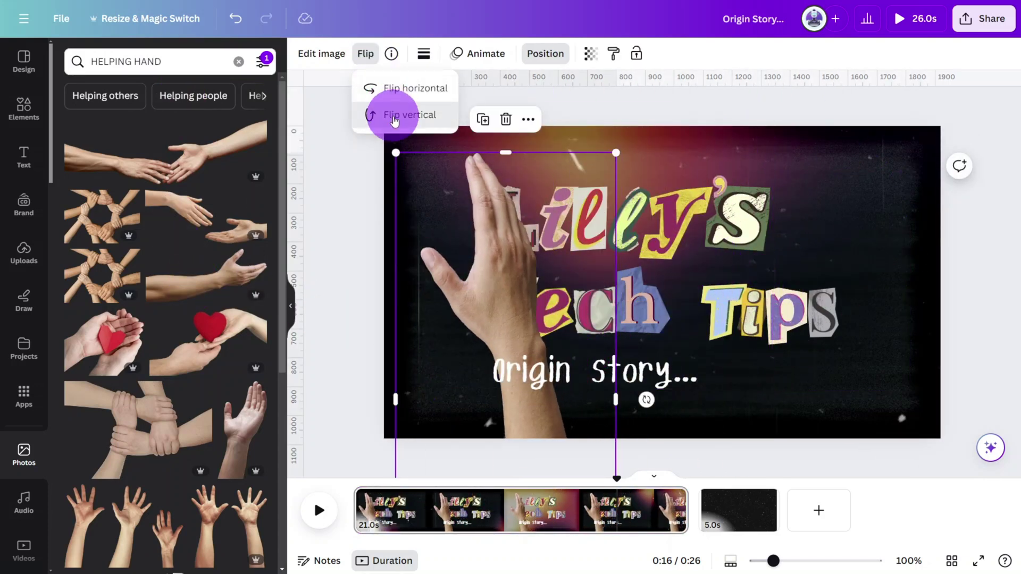
pyautogui.moveTo(569, 254); pyautogui.dragTo(445, 284)
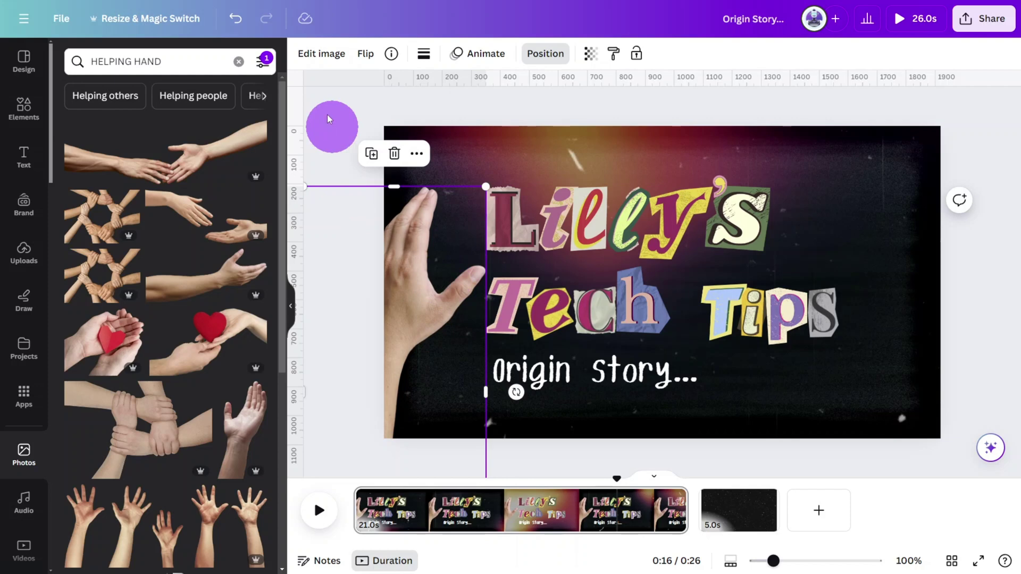
# Apply a muted beige Duotone effect to the hand photo
pyautogui.click(320, 58)
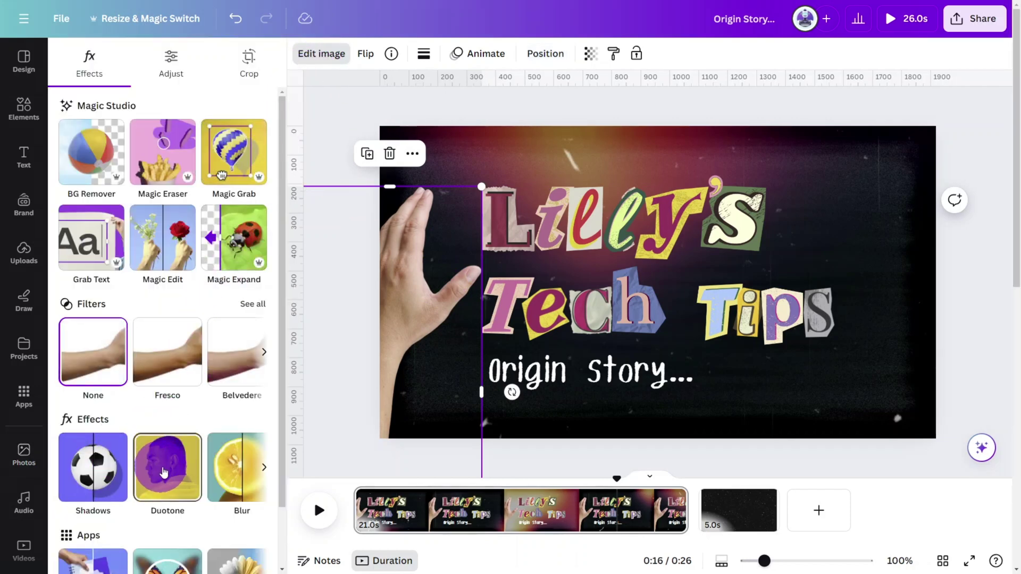
pyautogui.click(167, 472)
pyautogui.click(170, 319)
pyautogui.scroll(-2, 159, 285)
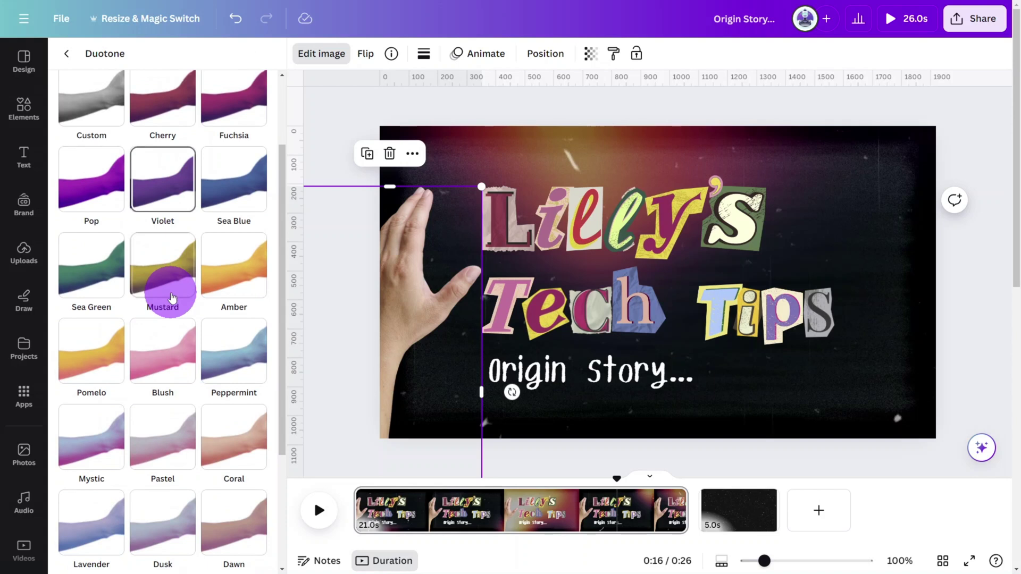
pyautogui.scroll(-2, 172, 260)
pyautogui.scroll(-1, 172, 259)
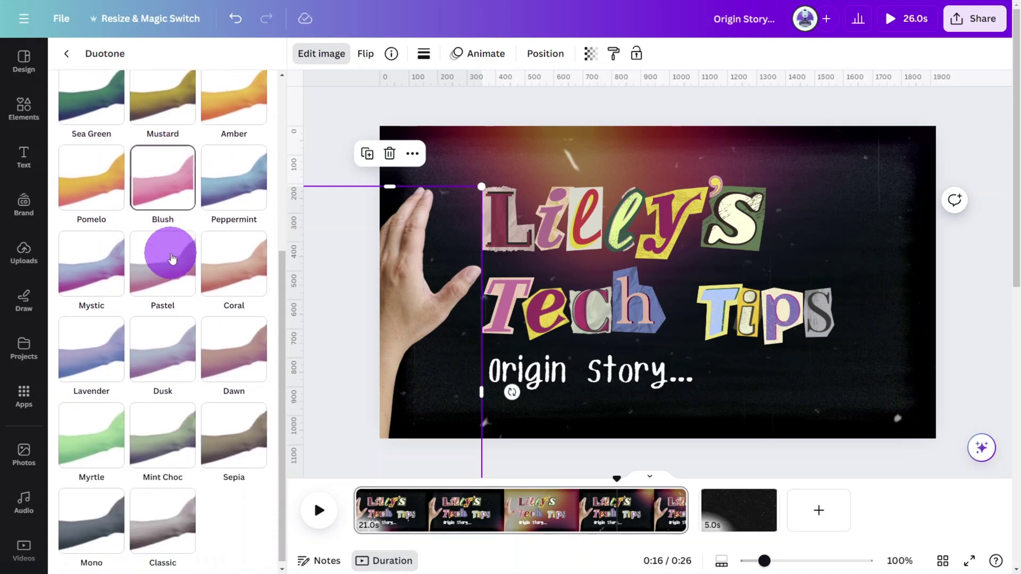
pyautogui.click(170, 230)
pyautogui.click(222, 346)
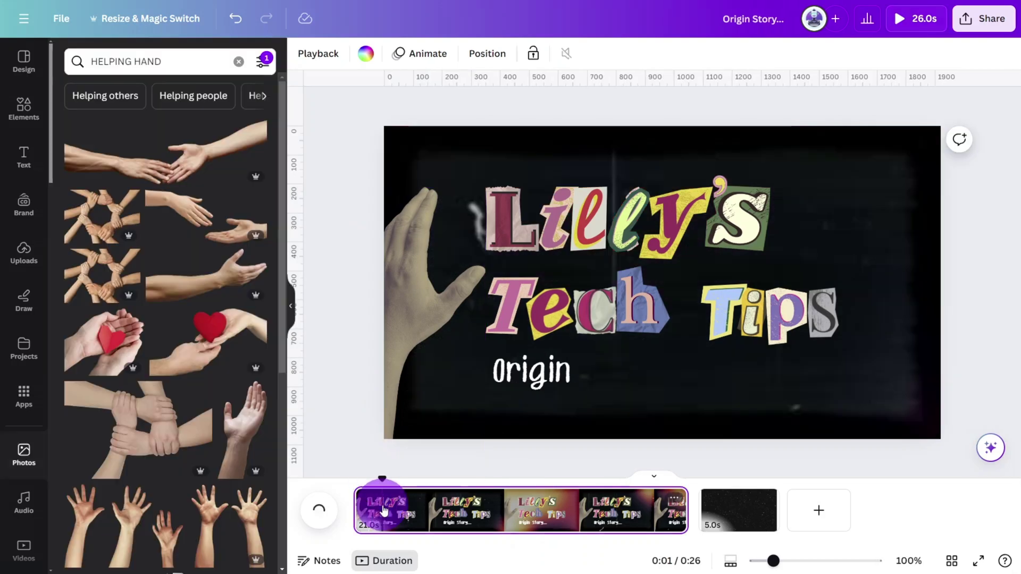
# Split the first page in the timeline so that its opening part lasts about 3.4 seconds
pyautogui.click(385, 490)
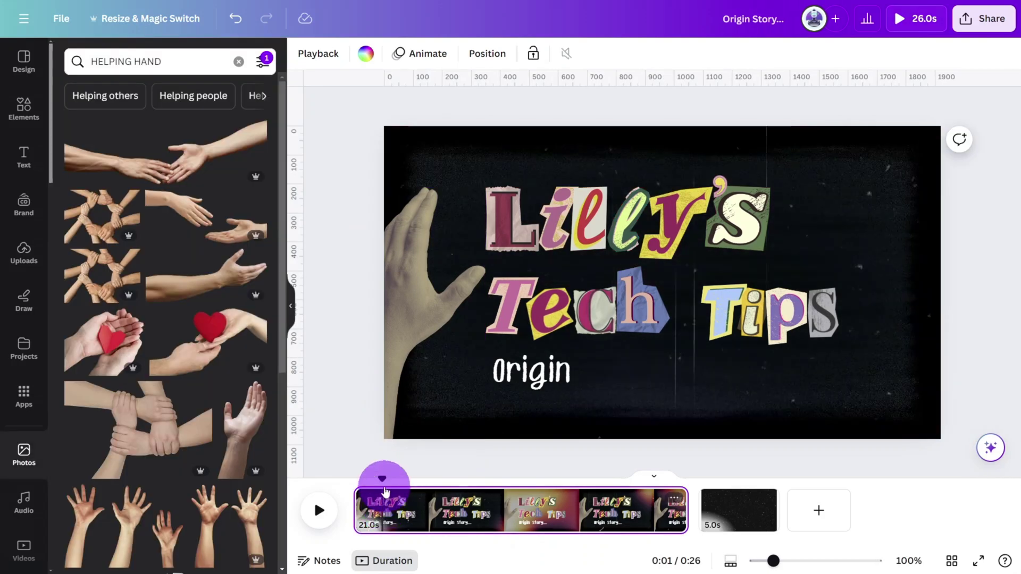
pyautogui.moveTo(381, 480); pyautogui.dragTo(408, 479)
pyautogui.rightClick(410, 504)
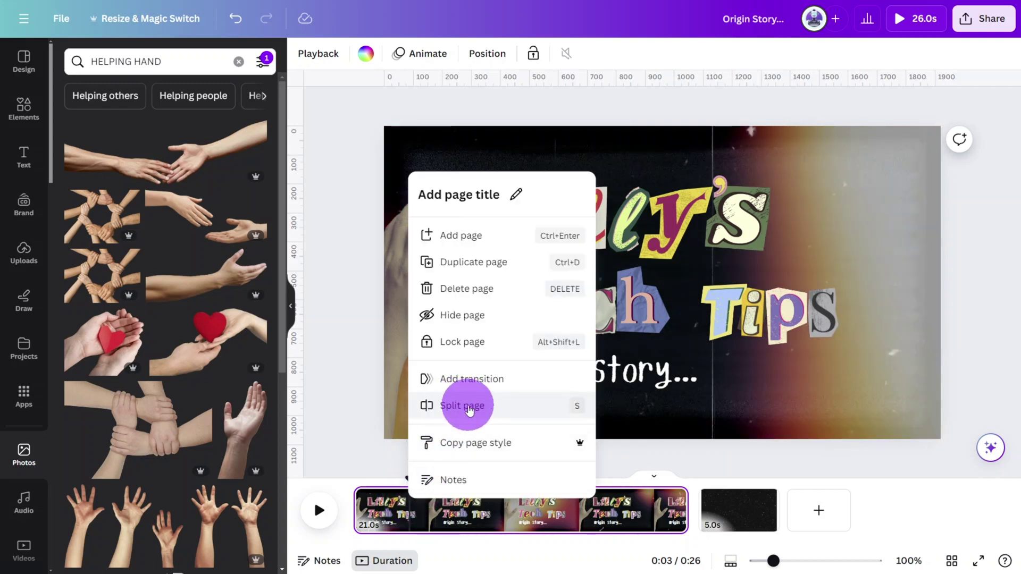
pyautogui.click(468, 409)
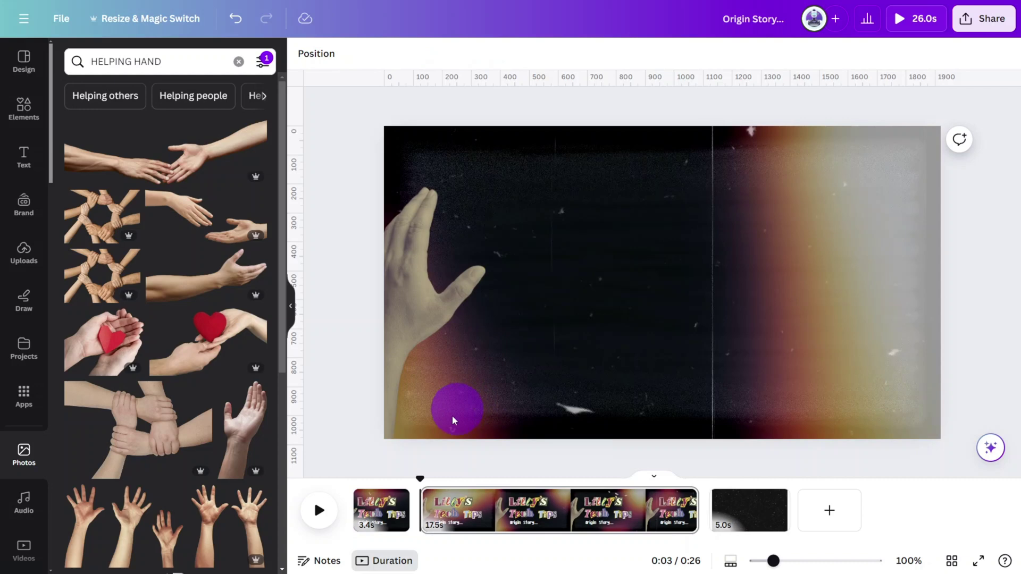
# Delete the hand photo from the 3.4-second opening page
pyautogui.click(381, 519)
pyautogui.click(412, 299)
pyautogui.press('Delete')
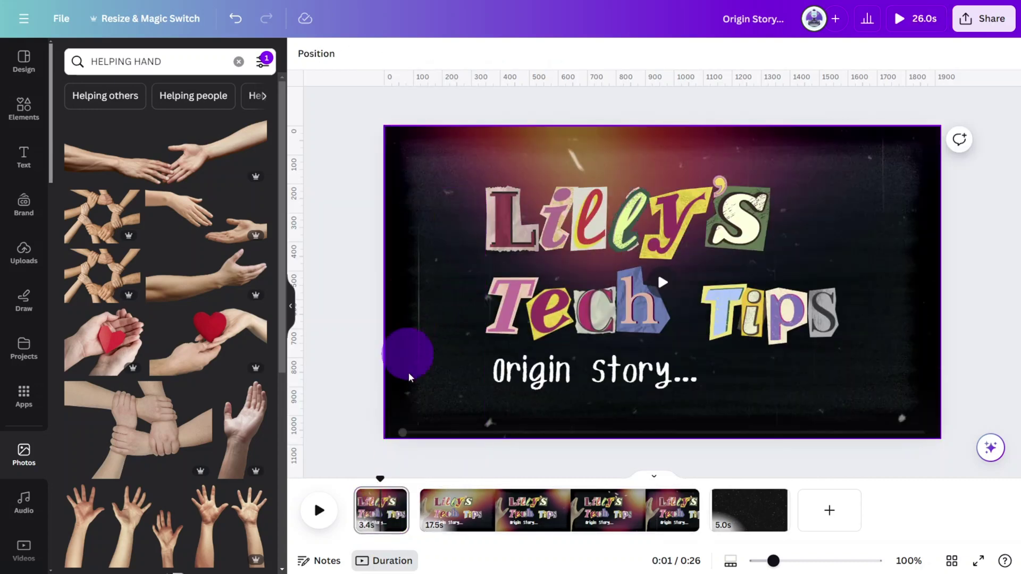
# Clear the animations from all the title letters and the "Origin Story..." text on the second page
pyautogui.click(457, 510)
pyautogui.click(971, 253)
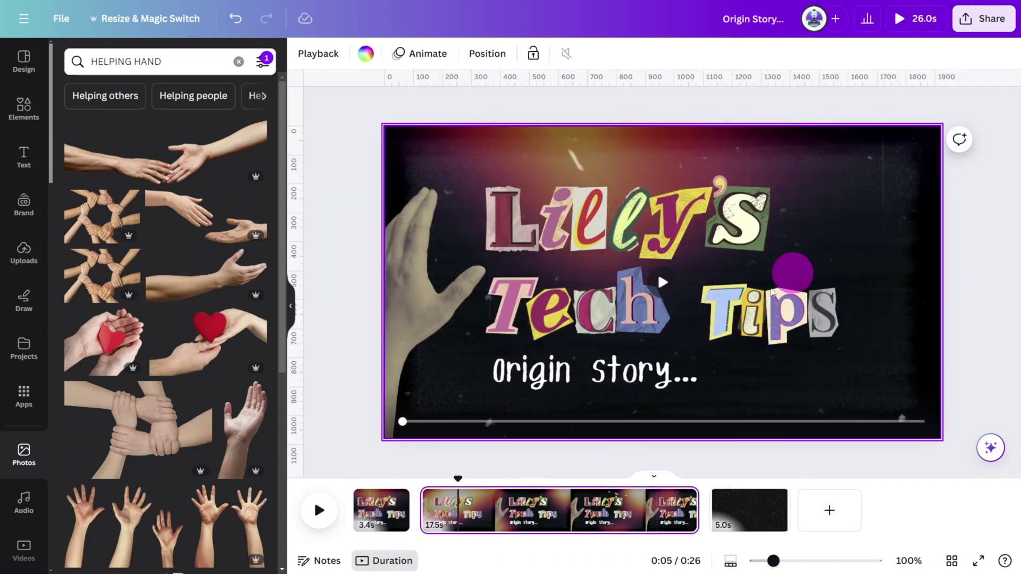
pyautogui.click(532, 387)
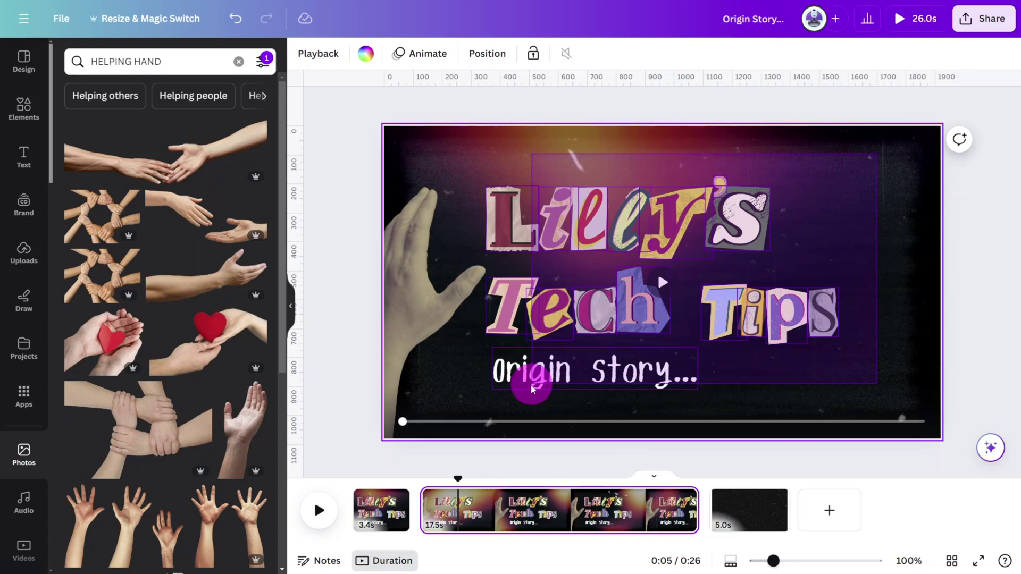
pyautogui.moveTo(515, 396); pyautogui.dragTo(599, 118)
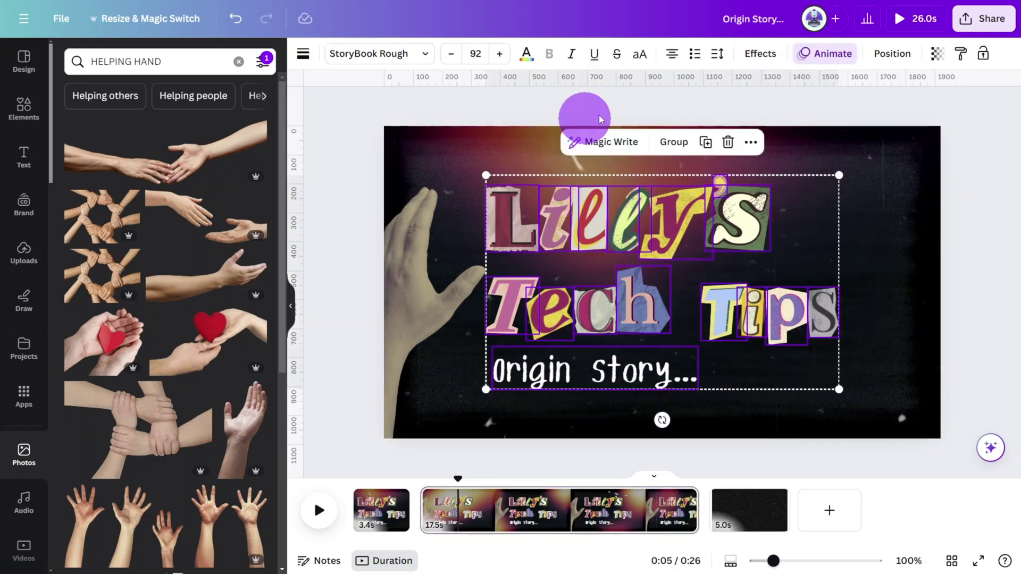
pyautogui.click(821, 61)
pyautogui.scroll(-10, 181, 404)
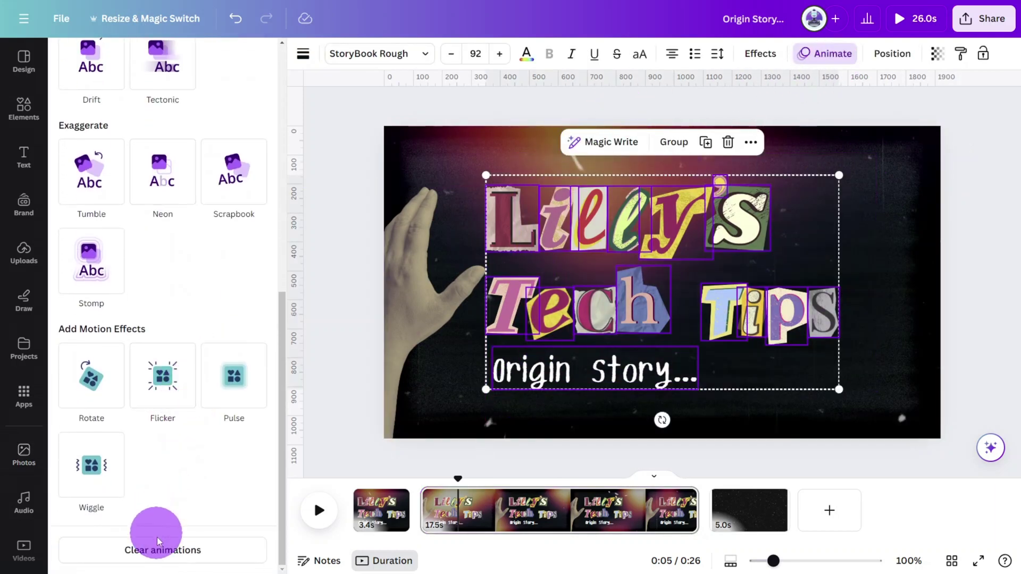
pyautogui.click(160, 552)
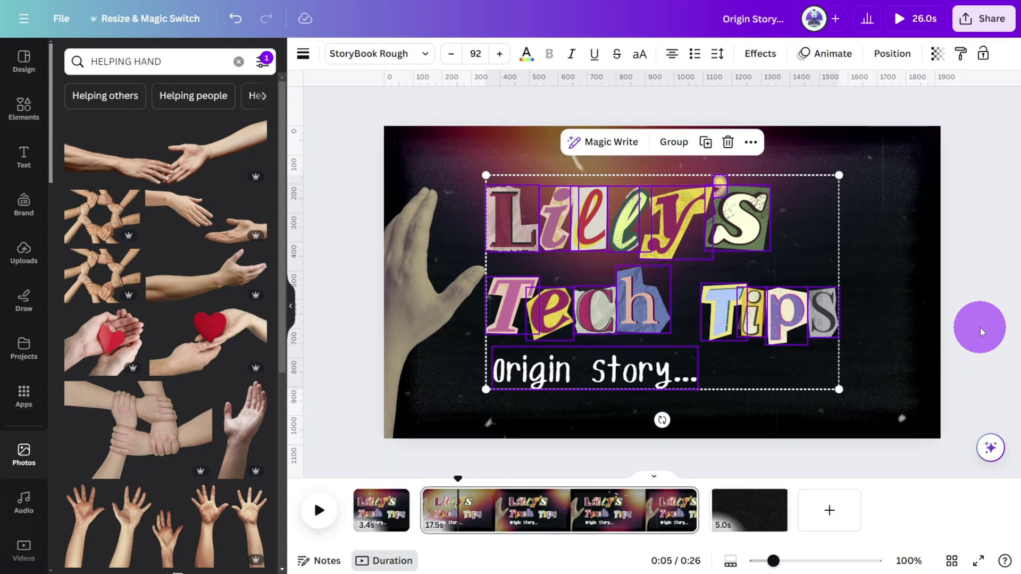
pyautogui.click(977, 336)
# Move the hand almost off the second page's left edge and split off the first 0.1 seconds of that page
pyautogui.click(429, 306)
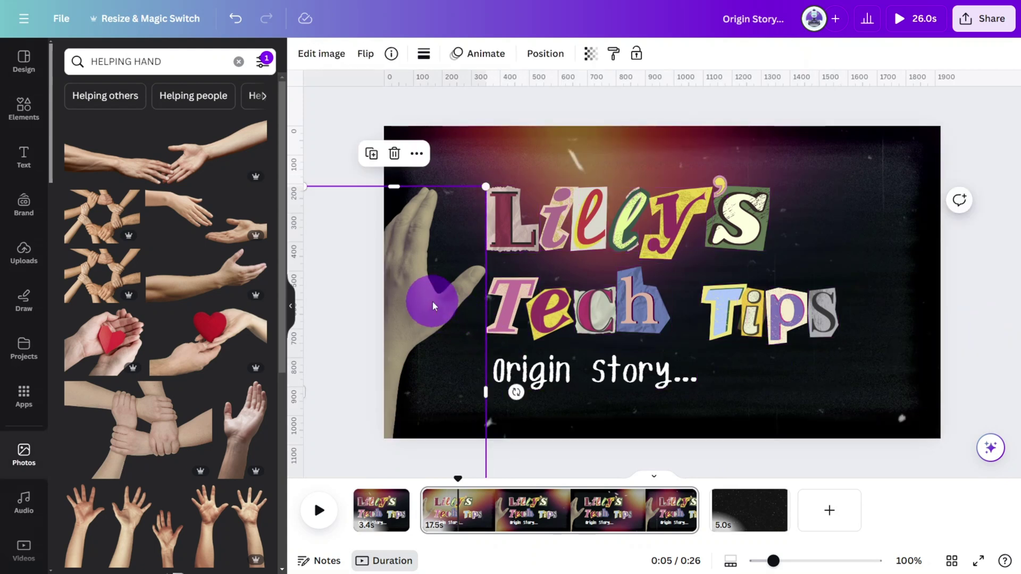
pyautogui.moveTo(433, 306); pyautogui.dragTo(384, 333)
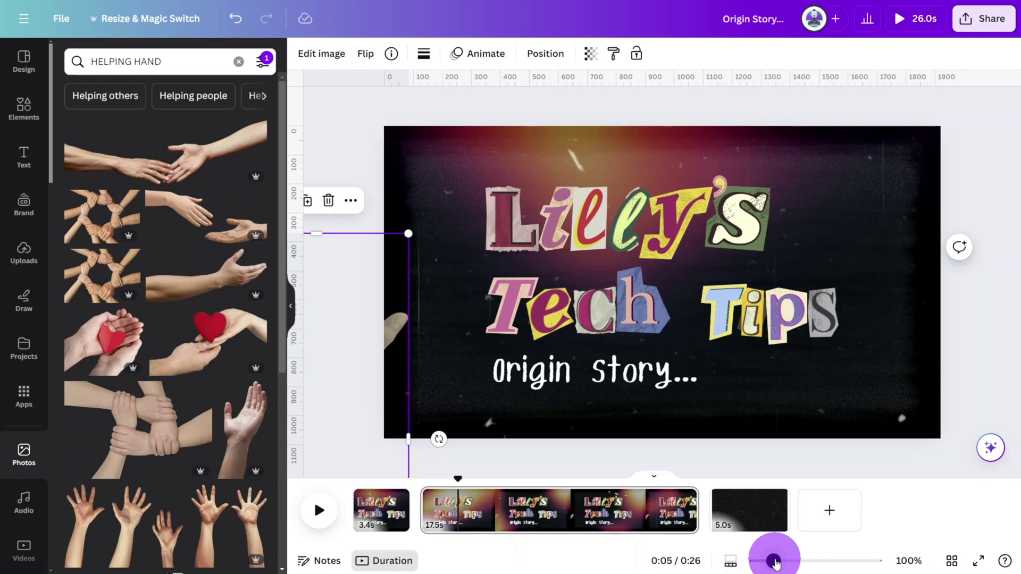
pyautogui.moveTo(774, 562); pyautogui.dragTo(894, 555)
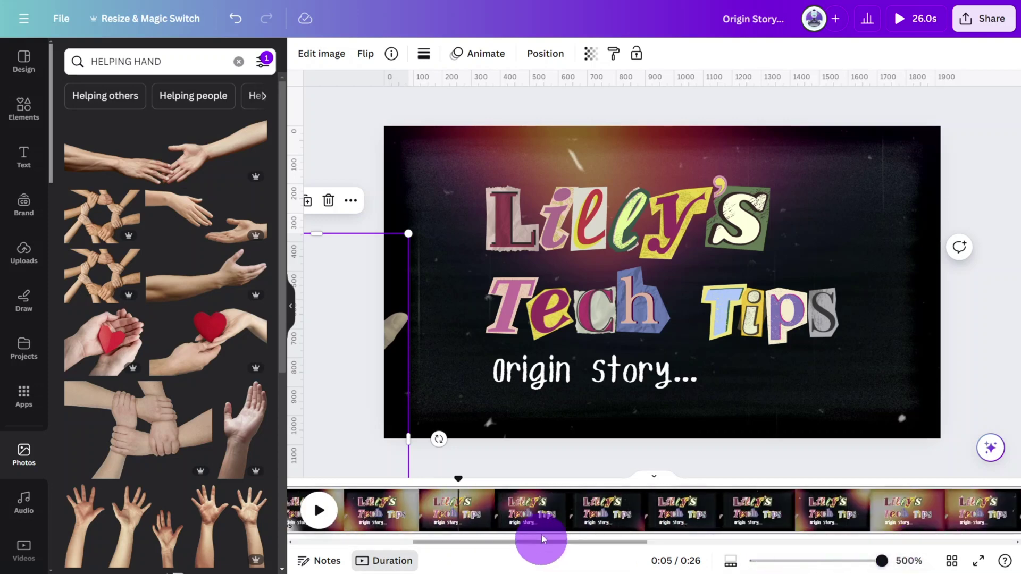
pyautogui.click(700, 506)
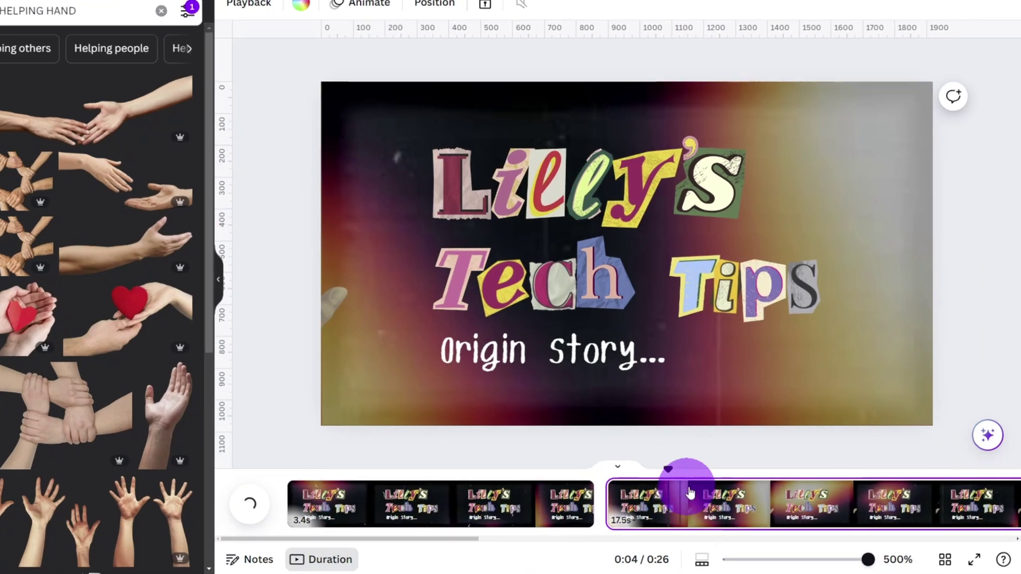
pyautogui.moveTo(700, 478); pyautogui.dragTo(646, 487)
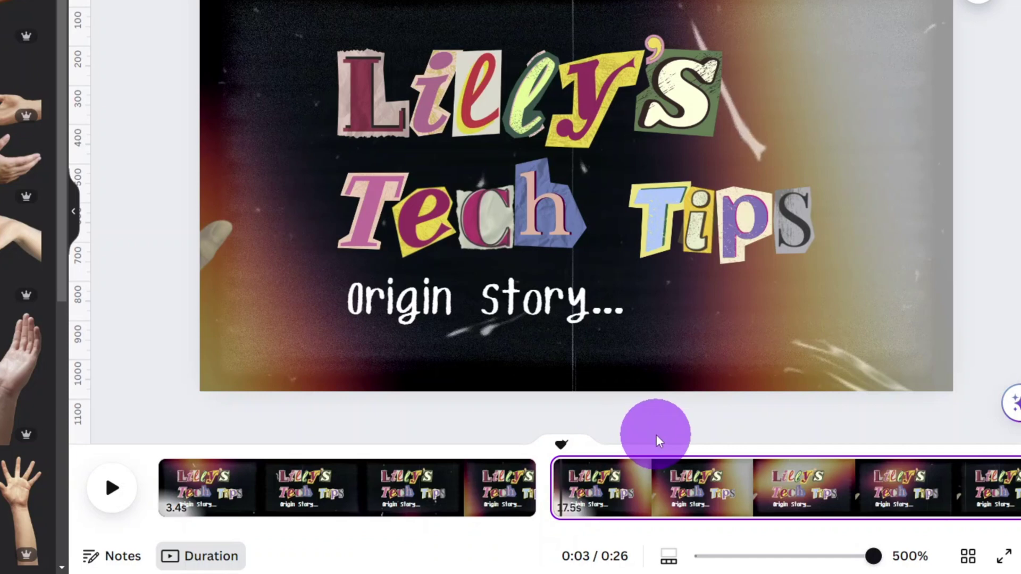
pyautogui.press('s')
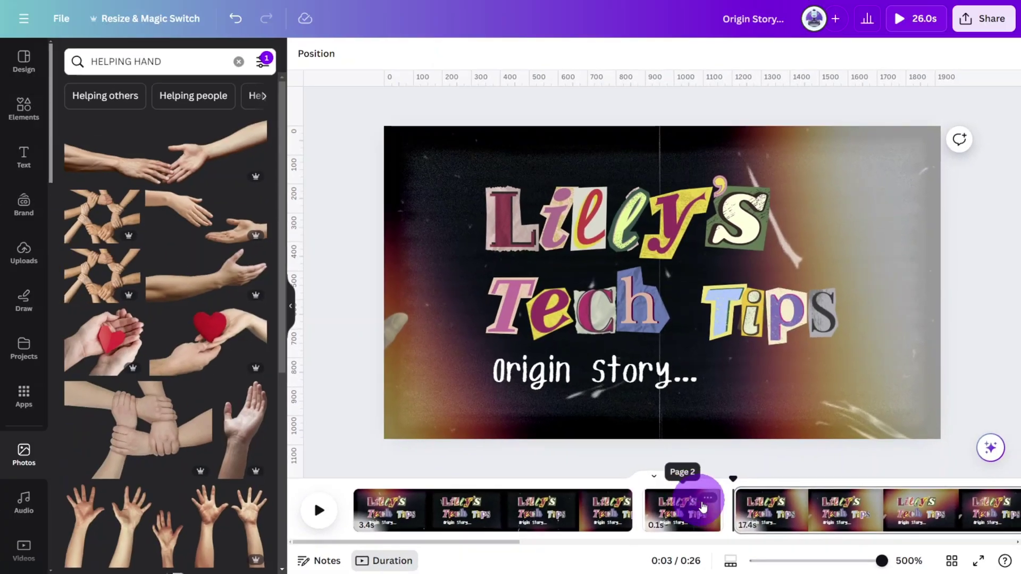
# On the remaining long page, bring the hand in toward the title and crop the overlay video's left edge to reveal the starfield
pyautogui.click(394, 337)
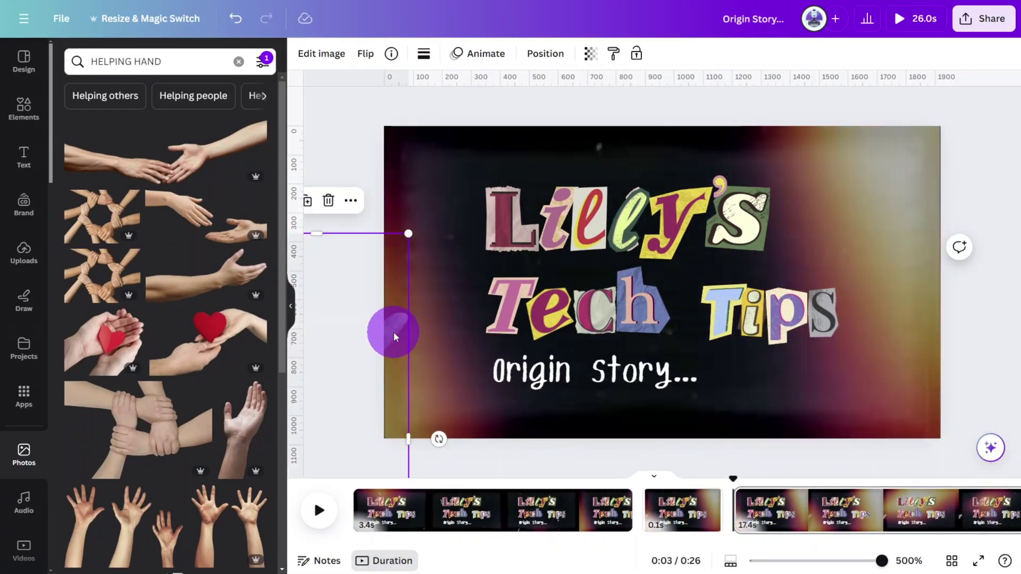
pyautogui.moveTo(422, 308); pyautogui.dragTo(458, 289)
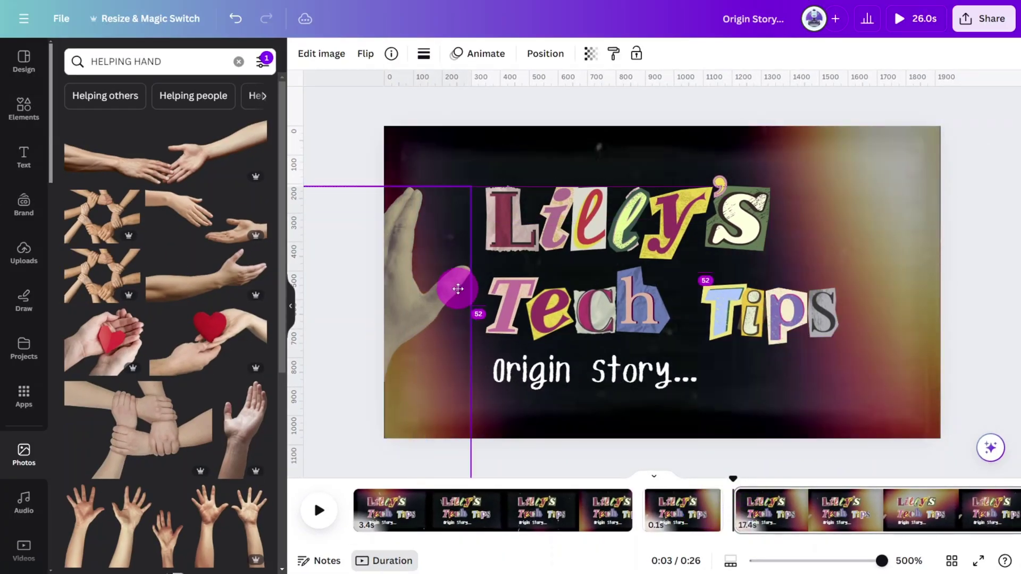
pyautogui.click(475, 152)
pyautogui.moveTo(380, 278); pyautogui.dragTo(397, 280)
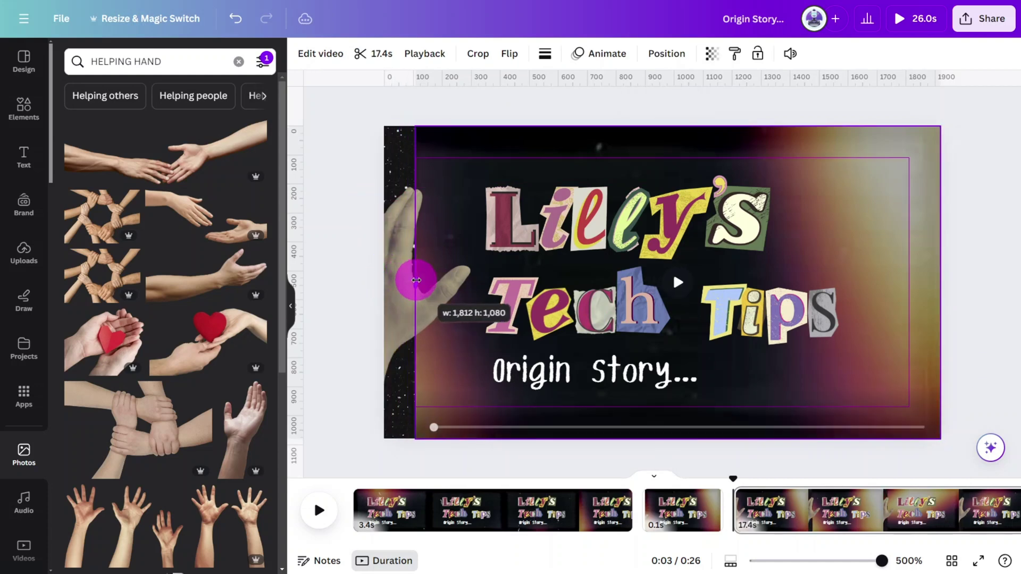
pyautogui.moveTo(419, 280); pyautogui.dragTo(422, 280)
# Split off another 0.1-second frame and push the hand, the overlay video's left edge and the first title letters further right
pyautogui.click(740, 492)
pyautogui.press('s')
pyautogui.moveTo(423, 242); pyautogui.dragTo(479, 230)
pyautogui.moveTo(419, 282); pyautogui.dragTo(470, 282)
pyautogui.moveTo(511, 219); pyautogui.dragTo(518, 208)
pyautogui.click(545, 53)
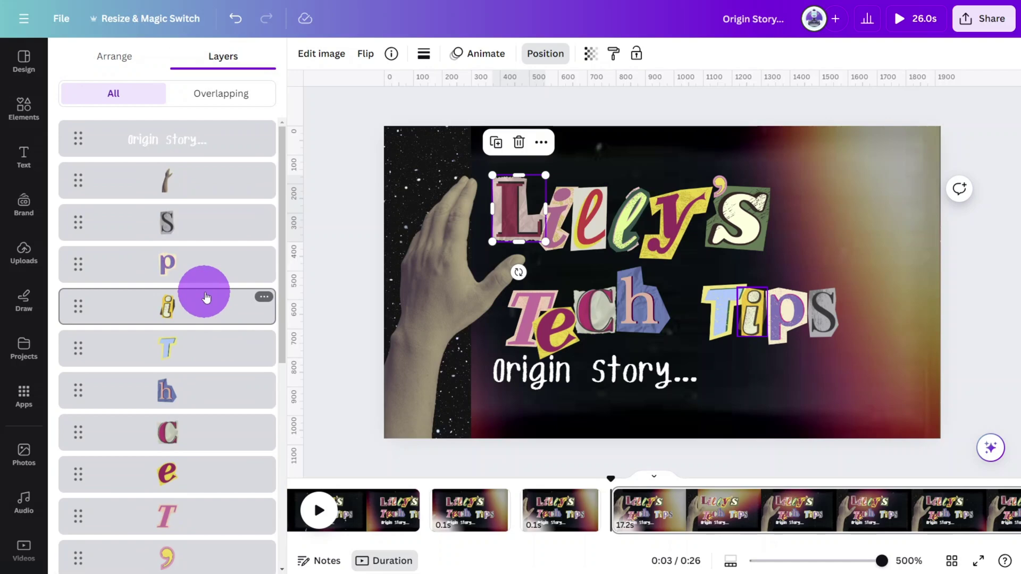
# Split off the next 0.1-second frame, advance the hand to the right, and knock the L and its neighbouring letters up and right
pyautogui.moveTo(611, 481); pyautogui.dragTo(625, 481)
pyautogui.press('s')
pyautogui.moveTo(436, 276); pyautogui.dragTo(522, 259)
pyautogui.moveTo(518, 208); pyautogui.dragTo(546, 176)
pyautogui.moveTo(556, 218); pyautogui.dragTo(600, 186)
# Split off a further 0.1-second frame, crop the overlay video's left edge to follow the hand, and shift the nearest letters right
pyautogui.moveTo(625, 481); pyautogui.dragTo(711, 478)
pyautogui.press('s')
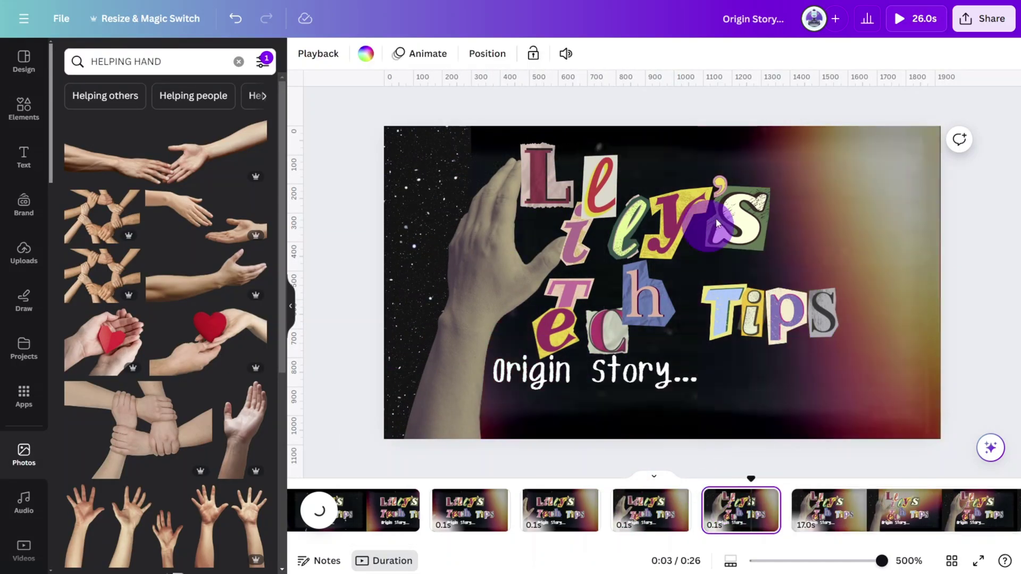
pyautogui.click(720, 223)
pyautogui.moveTo(466, 282); pyautogui.dragTo(568, 282)
pyautogui.moveTo(568, 292); pyautogui.dragTo(608, 299)
pyautogui.moveTo(553, 332); pyautogui.dragTo(632, 342)
# Create the following frame with another split, advance the hand, and scatter the letters in front of it in both title rows
pyautogui.moveTo(822, 482); pyautogui.dragTo(800, 484)
pyautogui.press('s')
pyautogui.moveTo(518, 317); pyautogui.dragTo(573, 313)
pyautogui.moveTo(618, 160); pyautogui.dragTo(686, 166)
pyautogui.moveTo(603, 295); pyautogui.dragTo(667, 361)
pyautogui.moveTo(606, 333); pyautogui.dragTo(668, 278)
pyautogui.moveTo(646, 296); pyautogui.dragTo(691, 332)
# Split off the next 0.1-second frame, advance the hand to the right, and tilt the "Origin Story..." text to about -31°
pyautogui.moveTo(512, 481); pyautogui.dragTo(518, 481)
pyautogui.press('s')
pyautogui.moveTo(558, 265); pyautogui.dragTo(596, 264)
pyautogui.moveTo(696, 436); pyautogui.dragTo(726, 433)
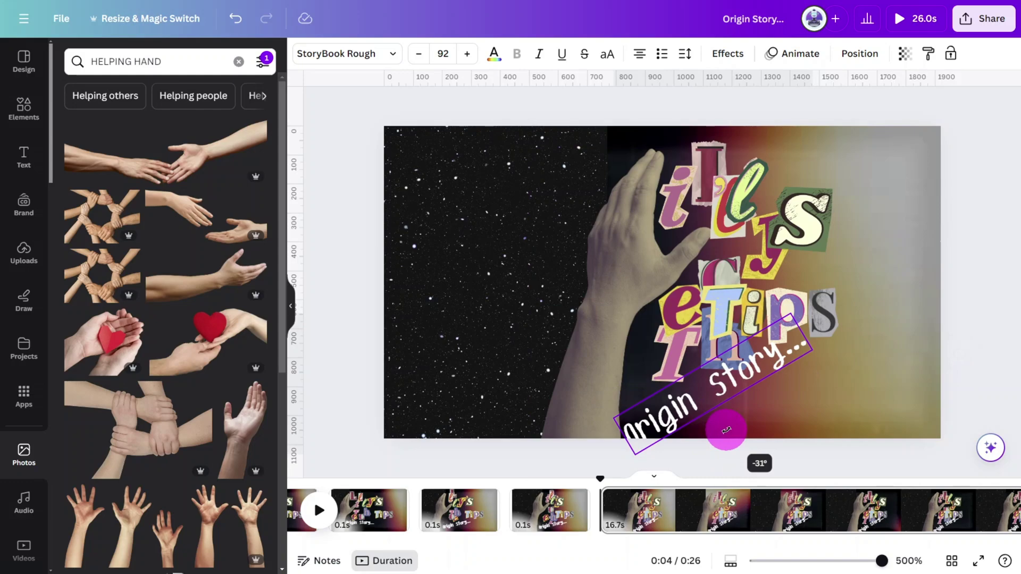
# Split off another frame, shift the letters further right, and crop the overlay video's left edge to a width of about 755
pyautogui.moveTo(600, 481); pyautogui.dragTo(607, 483)
pyautogui.press('s')
pyautogui.moveTo(677, 262); pyautogui.dragTo(739, 270)
pyautogui.moveTo(741, 184); pyautogui.dragTo(776, 149)
pyautogui.moveTo(724, 278); pyautogui.dragTo(771, 292)
pyautogui.moveTo(656, 282); pyautogui.dragTo(721, 282)
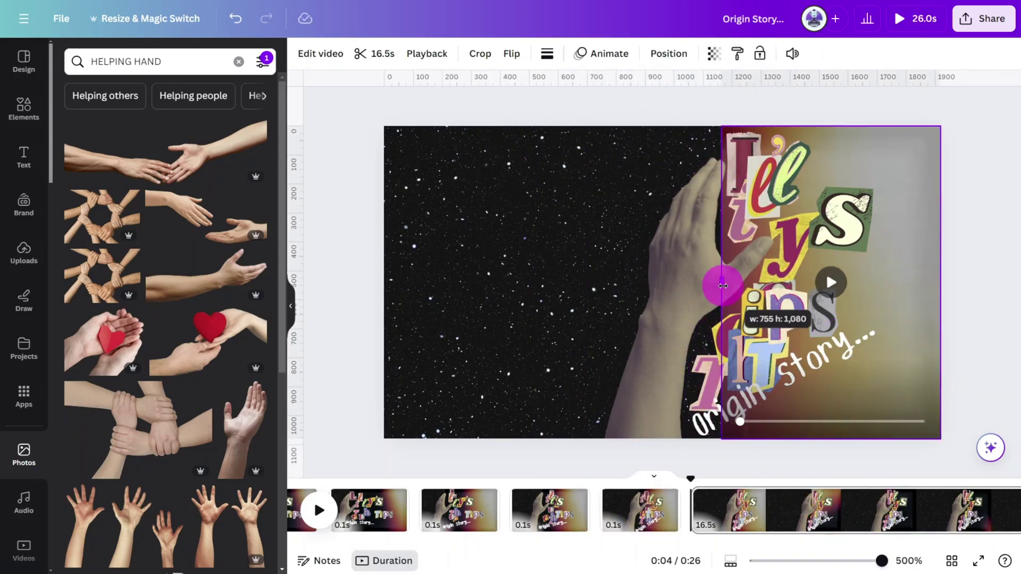
# Split off a further frame, then move the hand, the overlay video's left edge and the lower letters right
pyautogui.press('s')
pyautogui.click(664, 306)
pyautogui.moveTo(665, 306); pyautogui.dragTo(730, 306)
pyautogui.moveTo(722, 282); pyautogui.dragTo(786, 282)
pyautogui.moveTo(752, 314); pyautogui.dragTo(808, 342)
# Split off two more frames, pushing the remaining letters, the overlay's left edge and the hand toward the canvas's right side
pyautogui.moveTo(621, 481)
pyautogui.mouseDown()
pyautogui.moveTo(437, 483)
pyautogui.moveTo(626, 483)
pyautogui.mouseUp()
pyautogui.press('s')
pyautogui.moveTo(795, 262); pyautogui.dragTo(908, 292)
pyautogui.moveTo(776, 385); pyautogui.dragTo(912, 335)
pyautogui.click(797, 246)
pyautogui.moveTo(786, 282); pyautogui.dragTo(850, 282)
pyautogui.press('s')
pyautogui.moveTo(815, 339); pyautogui.dragTo(884, 339)
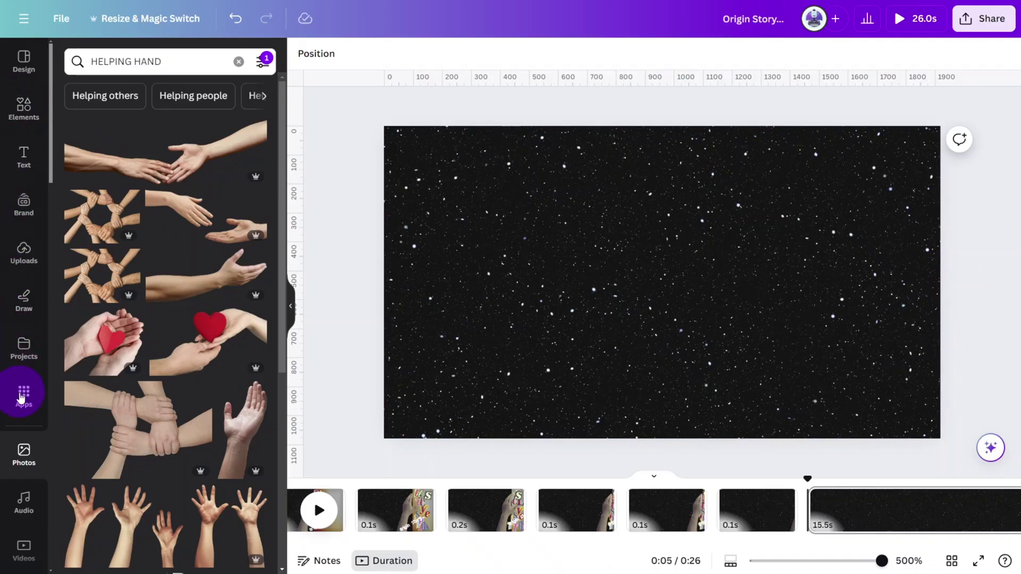
# Find the Magic Media app among the Canva apps and open it
pyautogui.click(21, 397)
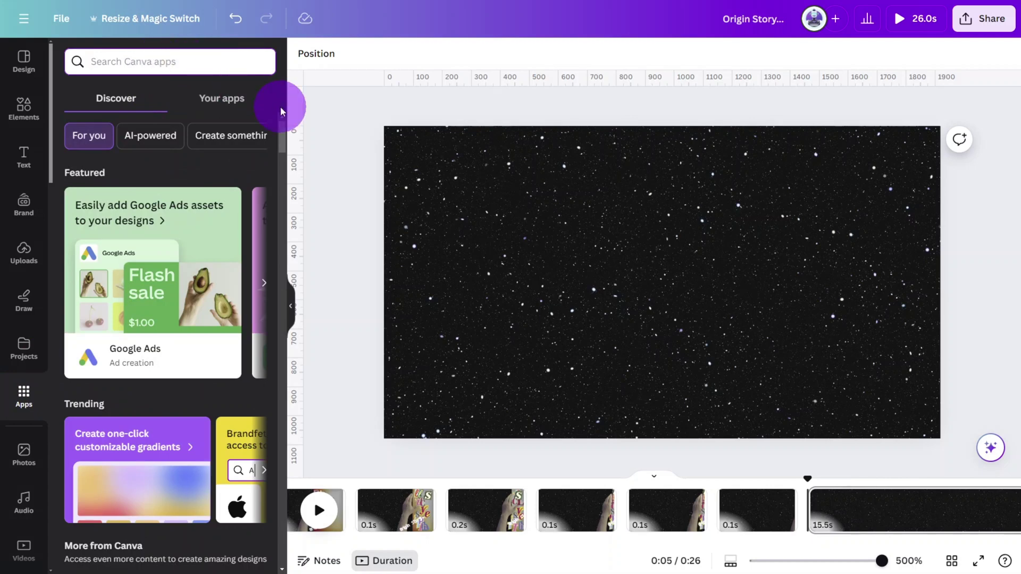
pyautogui.write('MAGIC MEDIA')
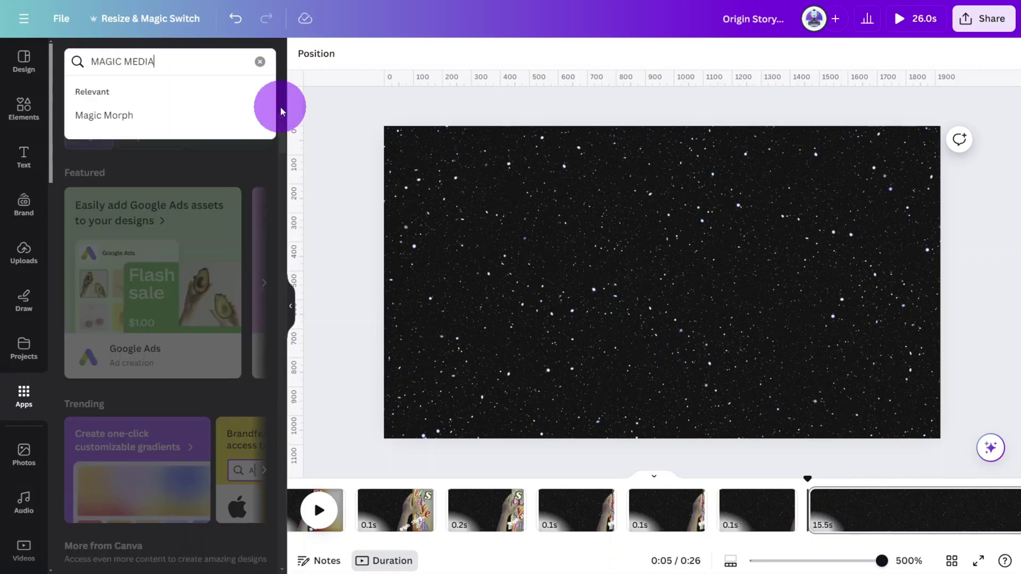
pyautogui.press('Return')
pyautogui.click(80, 109)
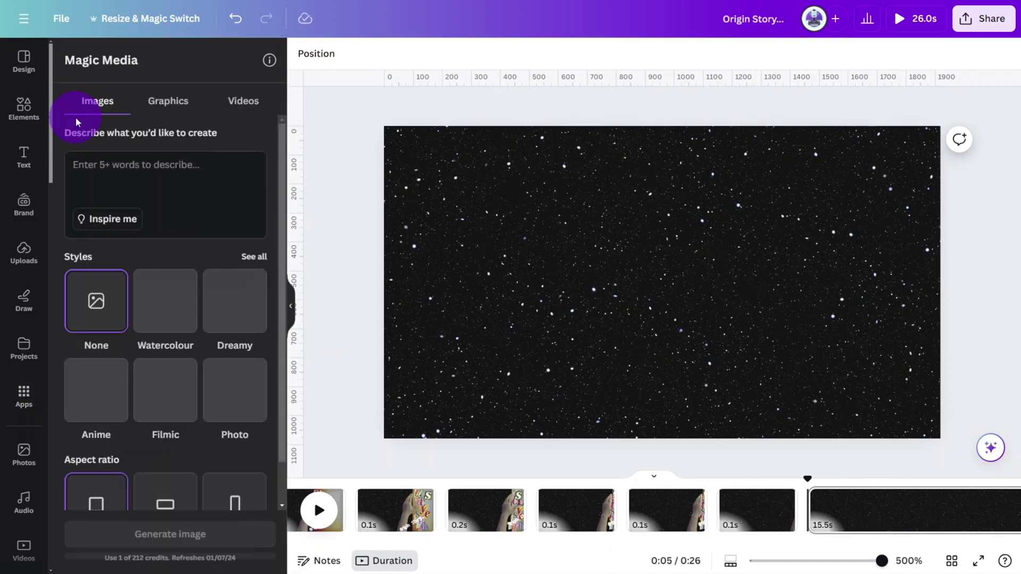
# Generate graphics in the Scrapbook style from the prompt "Alien Planet"
pyautogui.click(165, 107)
pyautogui.click(257, 257)
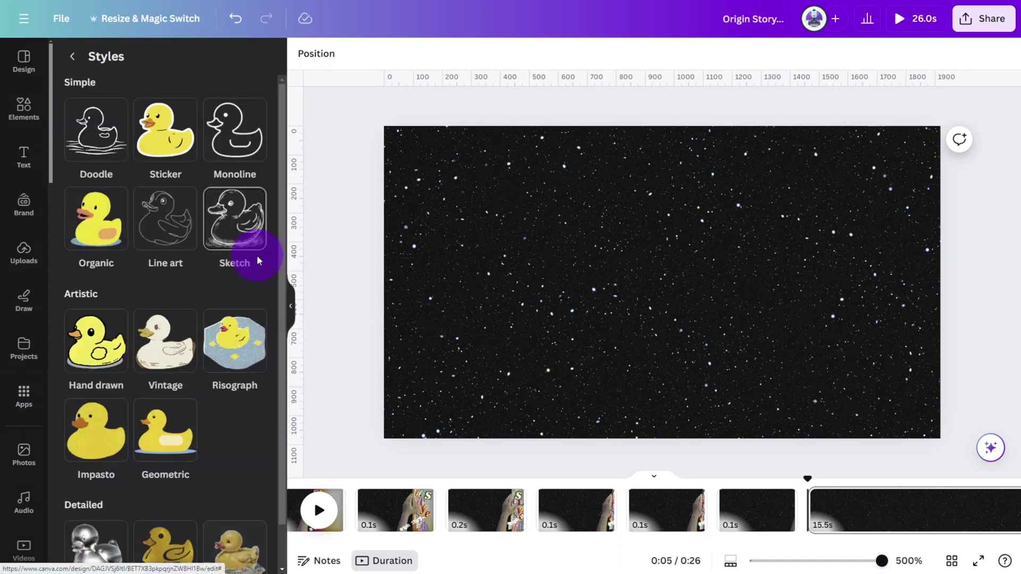
pyautogui.scroll(-1, 228, 303)
pyautogui.click(226, 311)
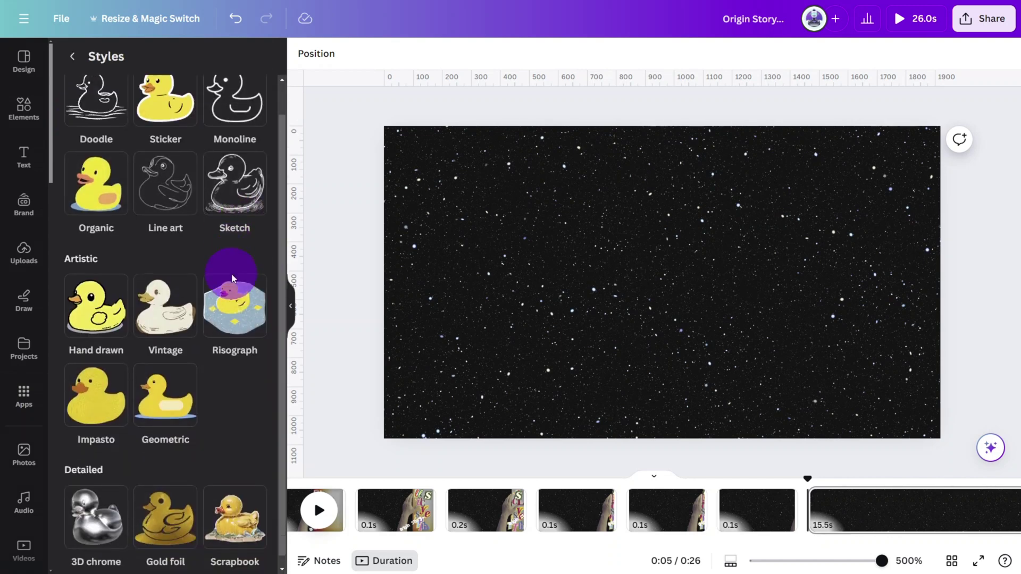
pyautogui.click(237, 508)
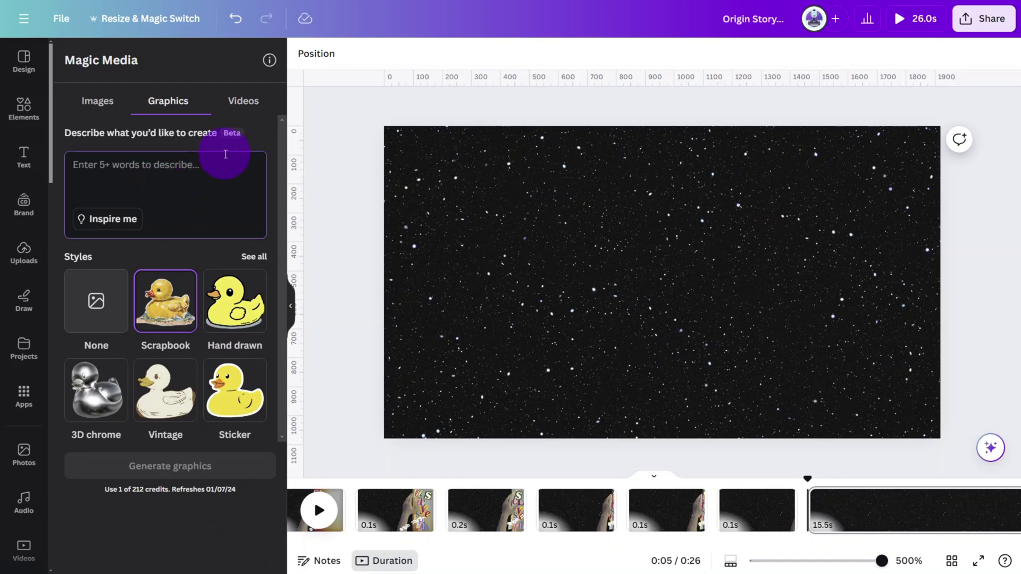
pyautogui.write('Alien Planet')
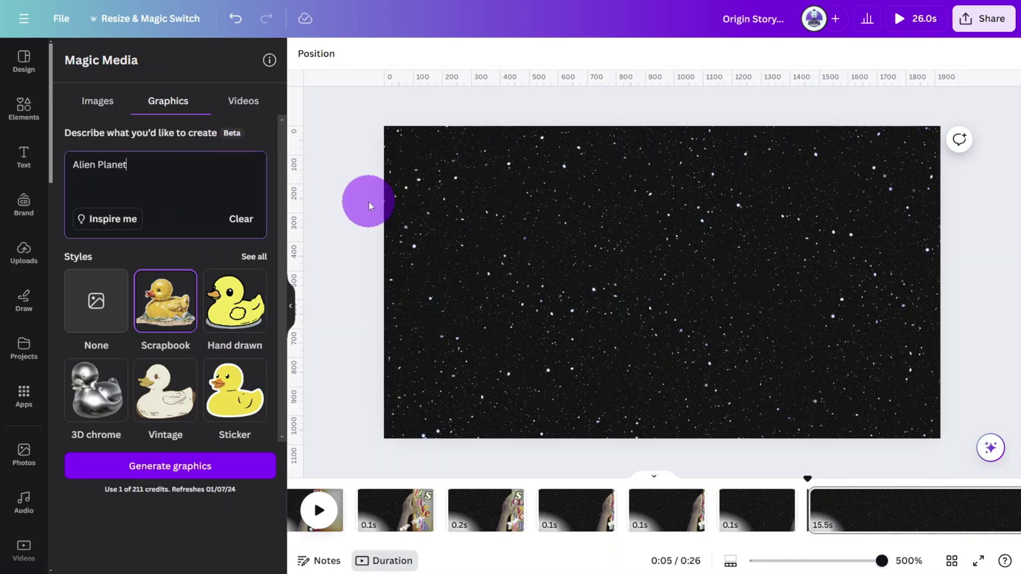
pyautogui.press('Return')
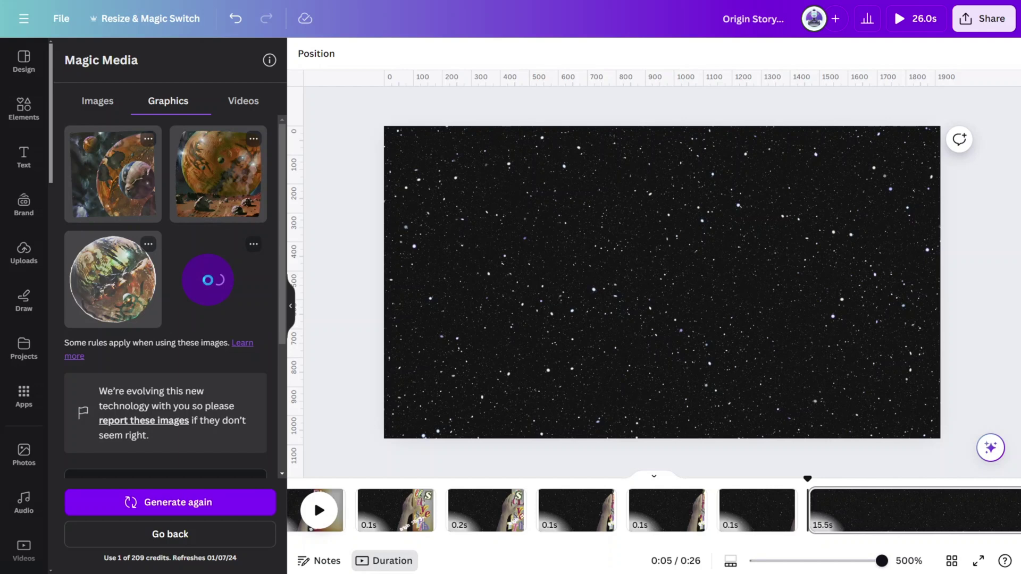
# Add the fourth generated planet to the empty starfield, shrink it to a tiny speck at the centre, and trim its frame to 0.2 seconds
pyautogui.click(209, 284)
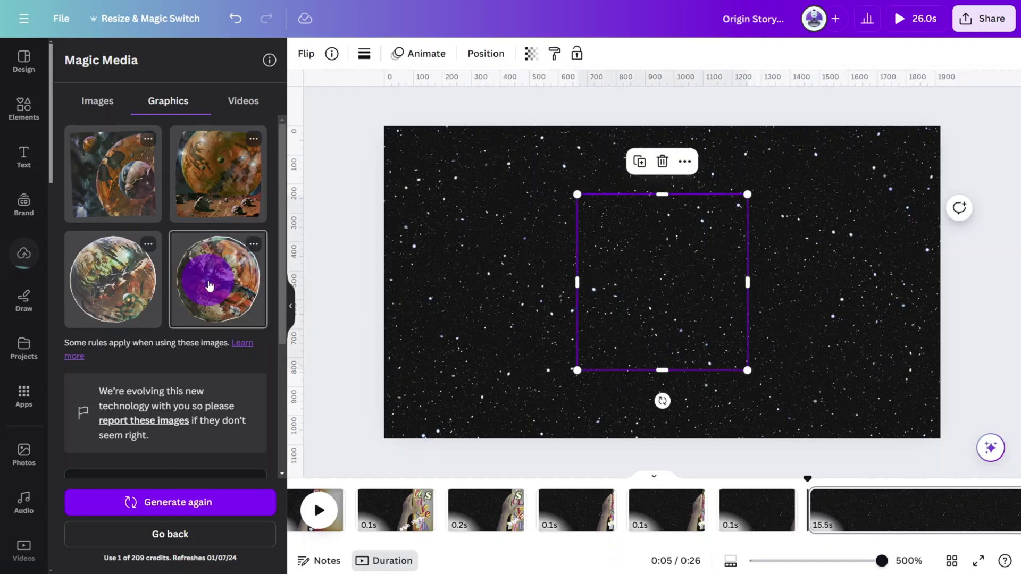
pyautogui.click(763, 164)
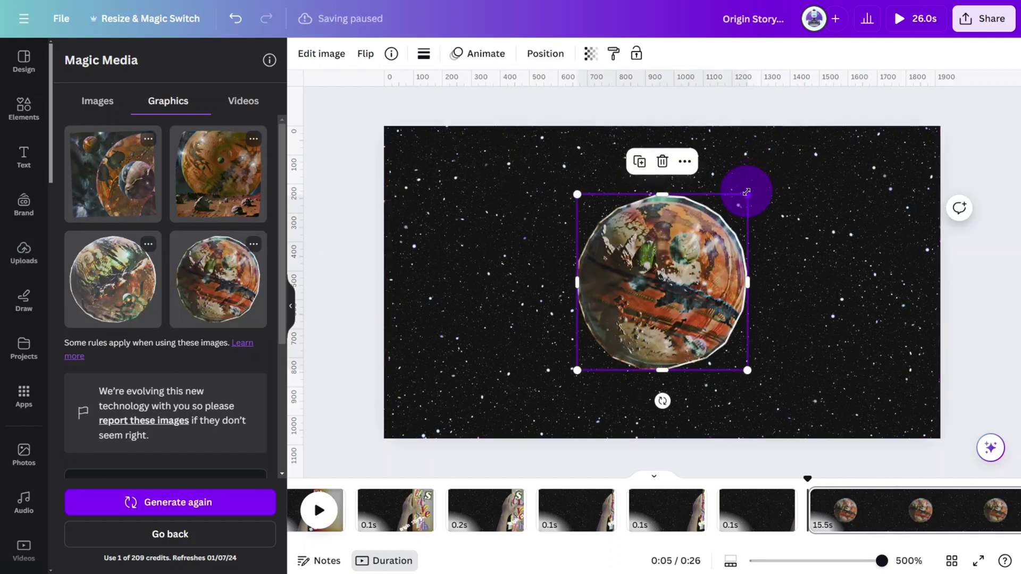
pyautogui.moveTo(746, 191); pyautogui.dragTo(689, 274)
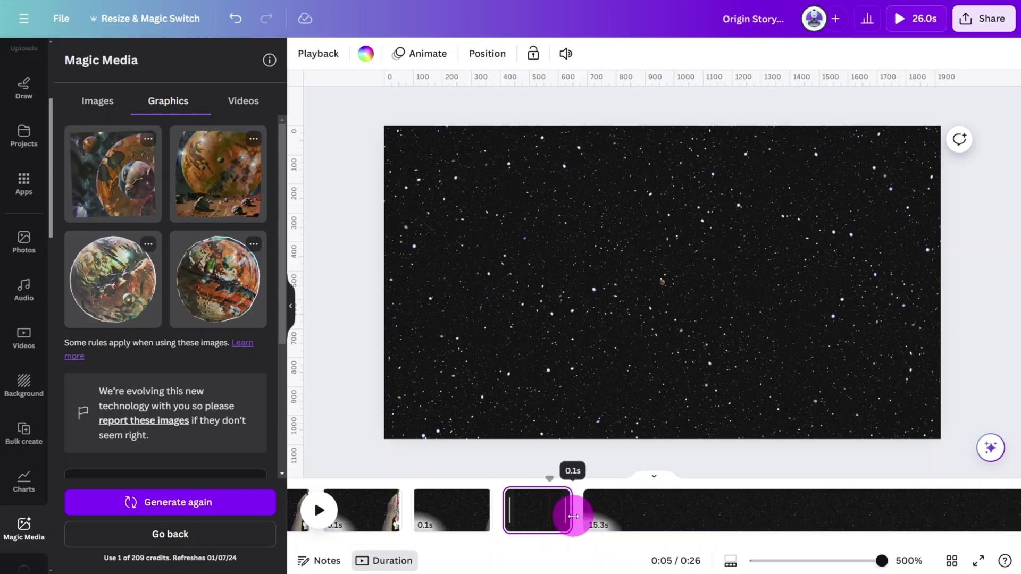
pyautogui.moveTo(579, 516); pyautogui.dragTo(579, 516)
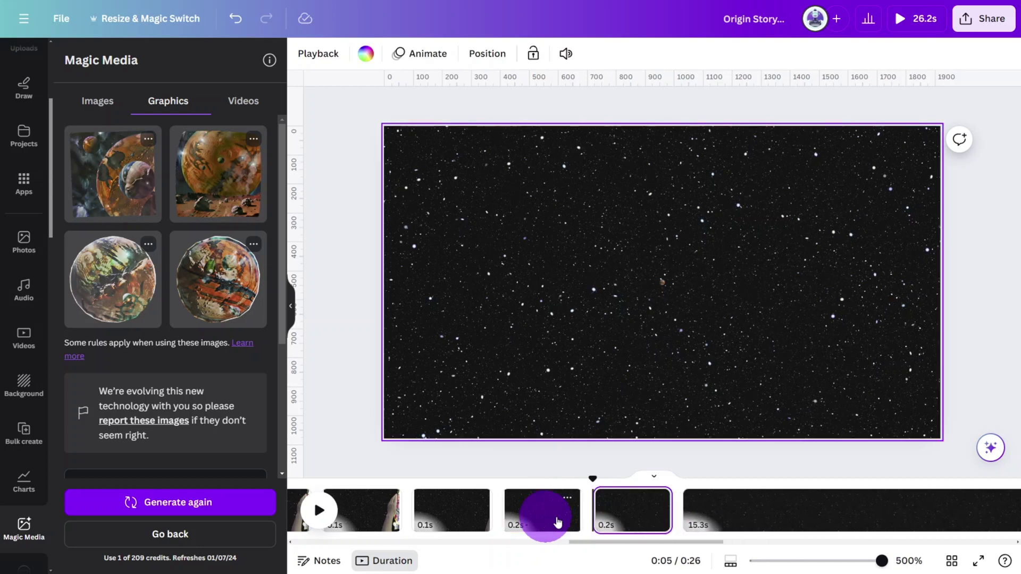
# Enlarge the planet slightly in the second 0.2-second frame, then duplicate that frame and select its planet for the next size increase
pyautogui.scroll(1, 659, 291)
pyautogui.click(660, 283)
pyautogui.moveTo(664, 285); pyautogui.dragTo(667, 290)
pyautogui.click(652, 509)
pyautogui.hotkey('ctrl', 'd')
pyautogui.click(659, 282)
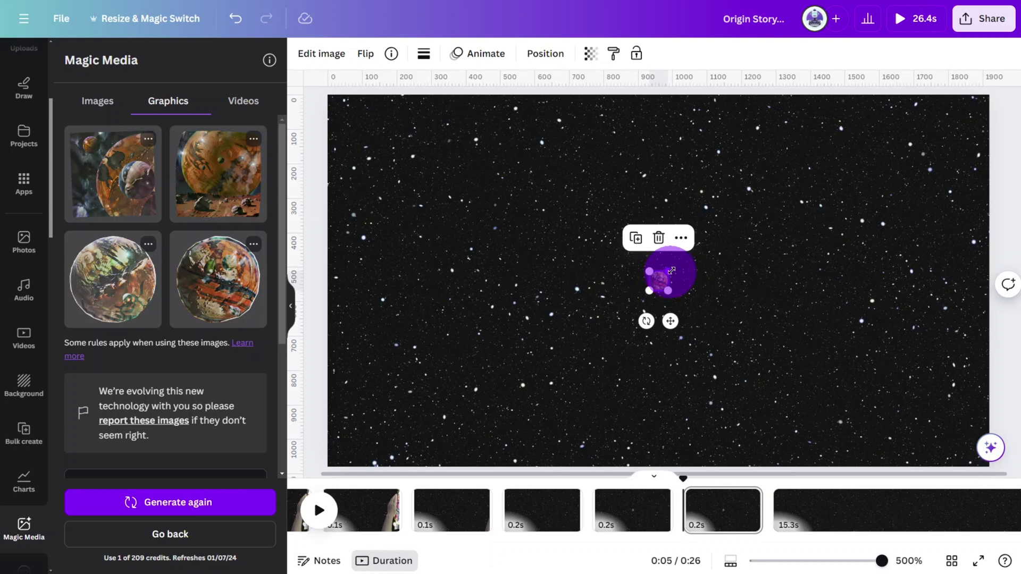
# Duplicate the planet frame twice more, enlarging the centred planet so that it appears to approach
pyautogui.click(717, 513)
pyautogui.hotkey('ctrl', 'd')
pyautogui.click(659, 281)
pyautogui.moveTo(670, 271); pyautogui.dragTo(709, 229)
pyautogui.click(708, 514)
pyautogui.hotkey('ctrl', 'd')
pyautogui.click(665, 292)
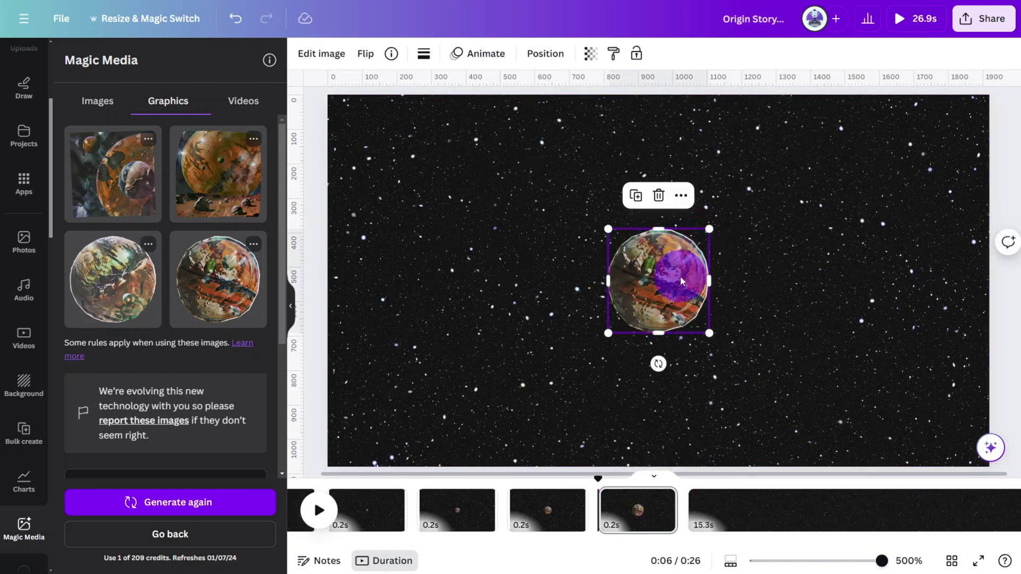
# Add two further duplicate frames and scale the planet up until it fills nearly half the canvas height
pyautogui.click(643, 517)
pyautogui.hotkey('ctrl', 'd')
pyautogui.click(649, 302)
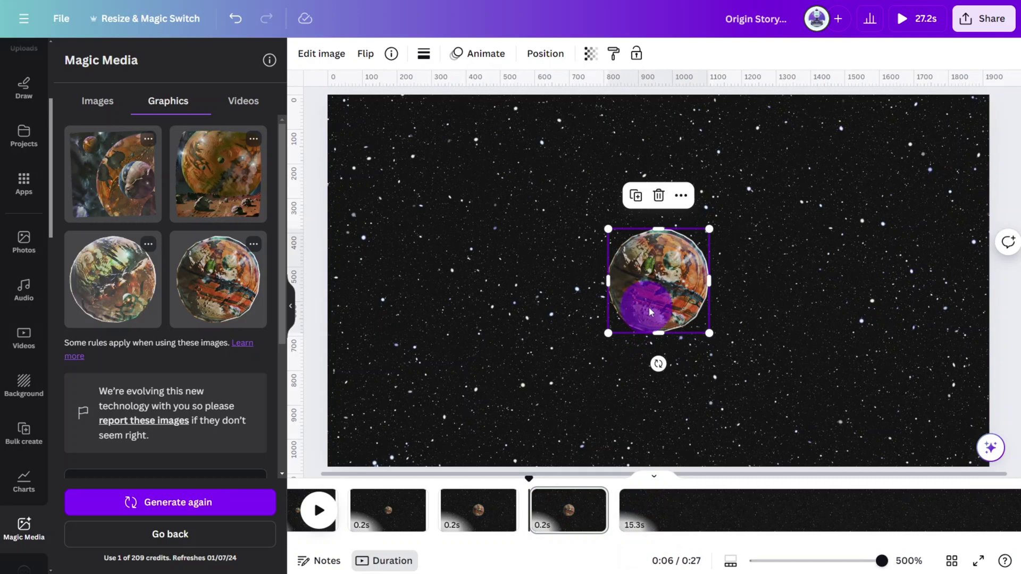
pyautogui.moveTo(709, 333); pyautogui.dragTo(745, 367)
pyautogui.click(581, 508)
pyautogui.hotkey('ctrl', 'd')
pyautogui.click(659, 287)
pyautogui.click(951, 329)
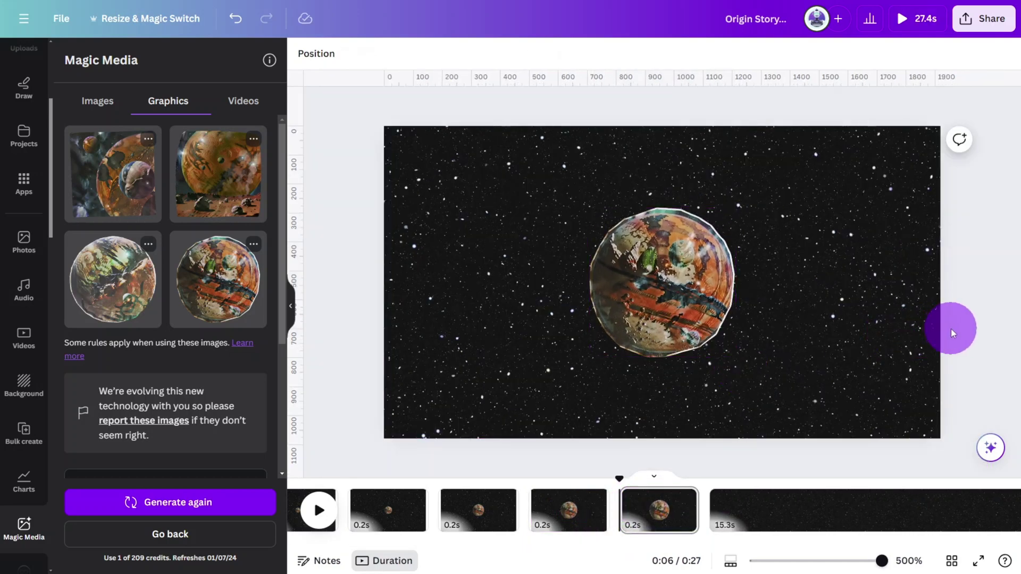
# Duplicate the frame with the largest planet and extend the copy's duration to 3.5 seconds
pyautogui.click(656, 523)
pyautogui.hotkey('ctrl', 'd')
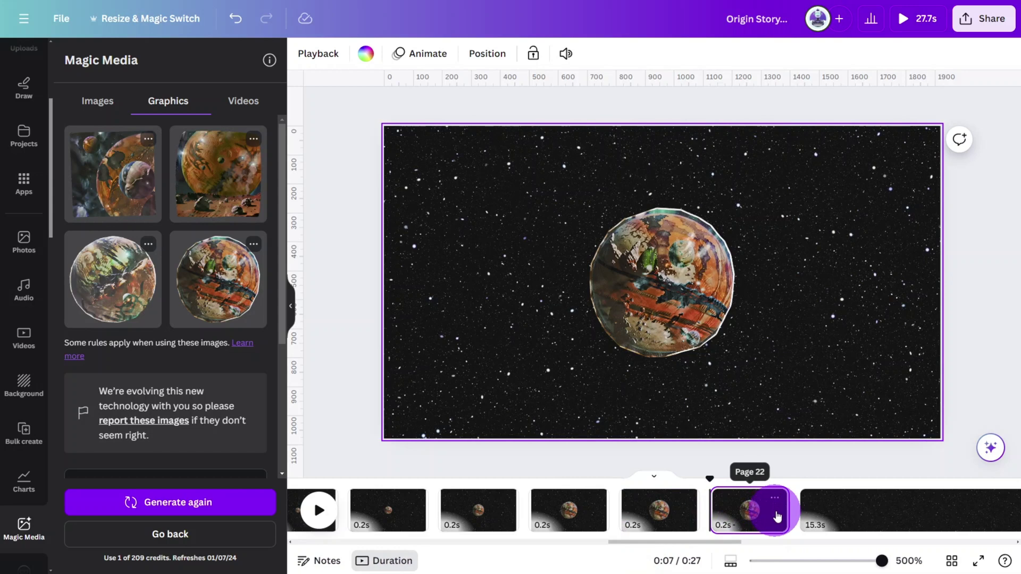
pyautogui.moveTo(783, 510); pyautogui.dragTo(872, 515)
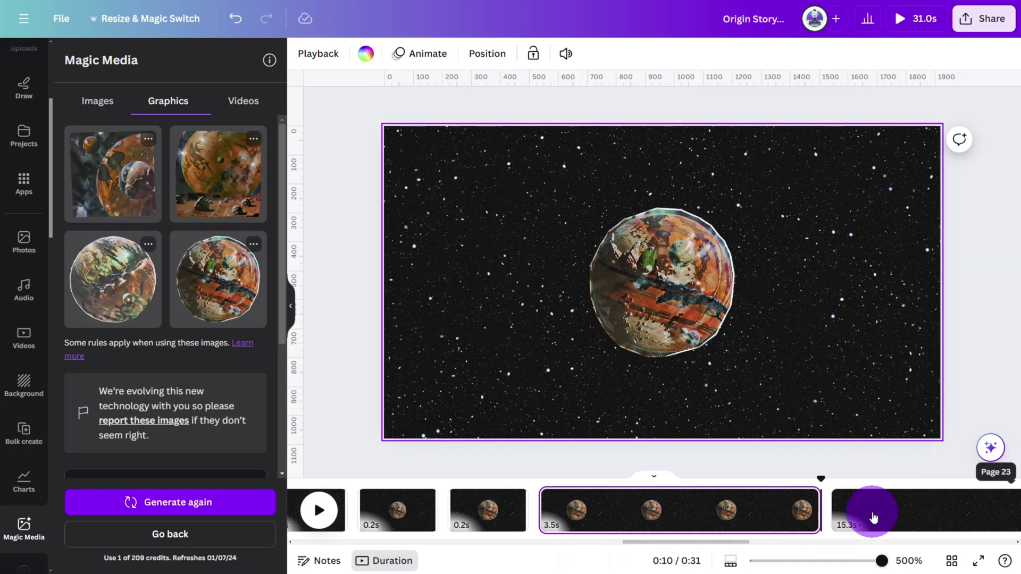
# Paste the cut-out letter title "Planet Neonexus" above the planet and set its Scrapbook animation to play on enter only
pyautogui.click(949, 205)
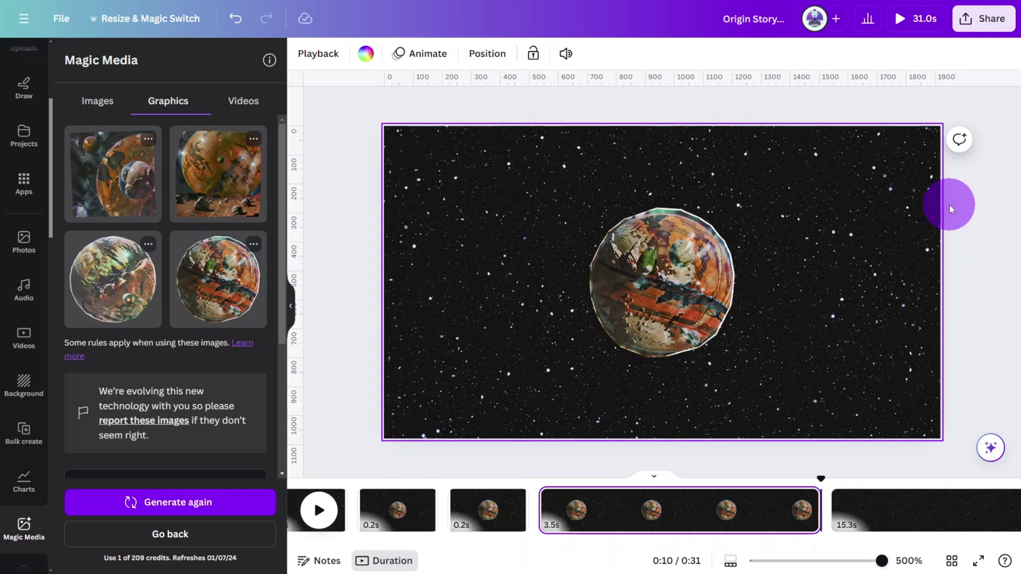
pyautogui.hotkey('ctrl', 'v')
pyautogui.click(401, 53)
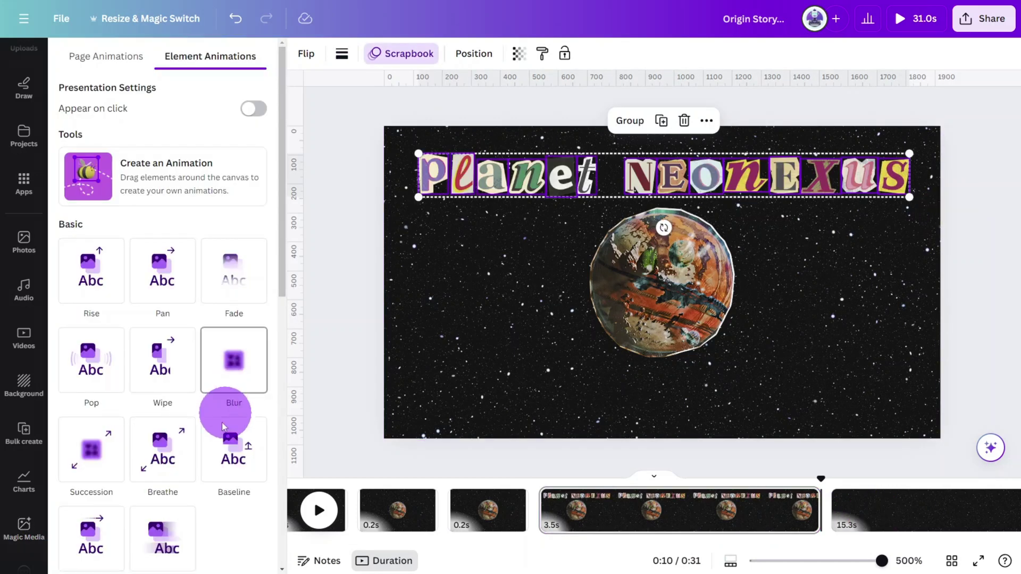
pyautogui.scroll(-6, 221, 422)
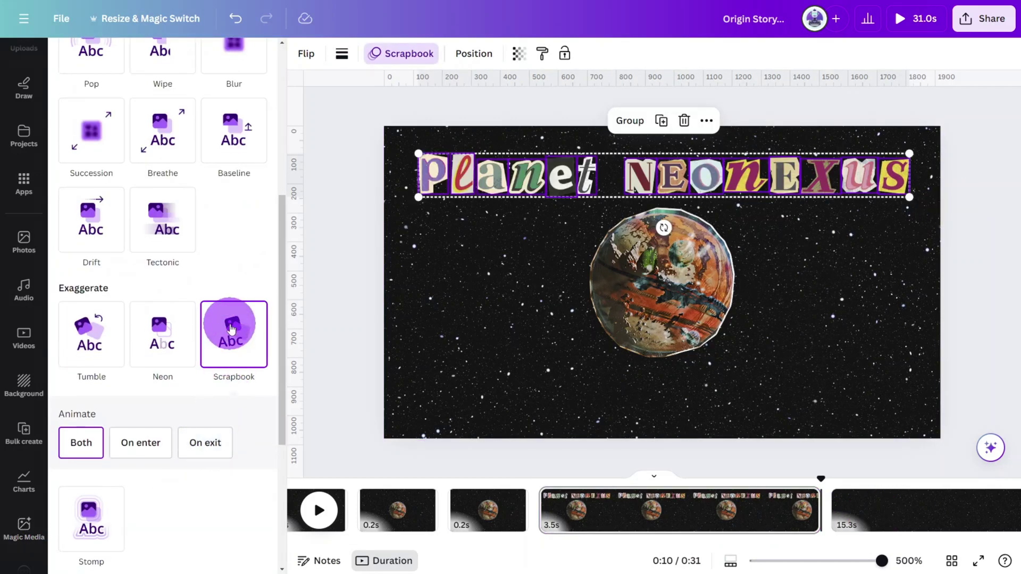
pyautogui.click(141, 441)
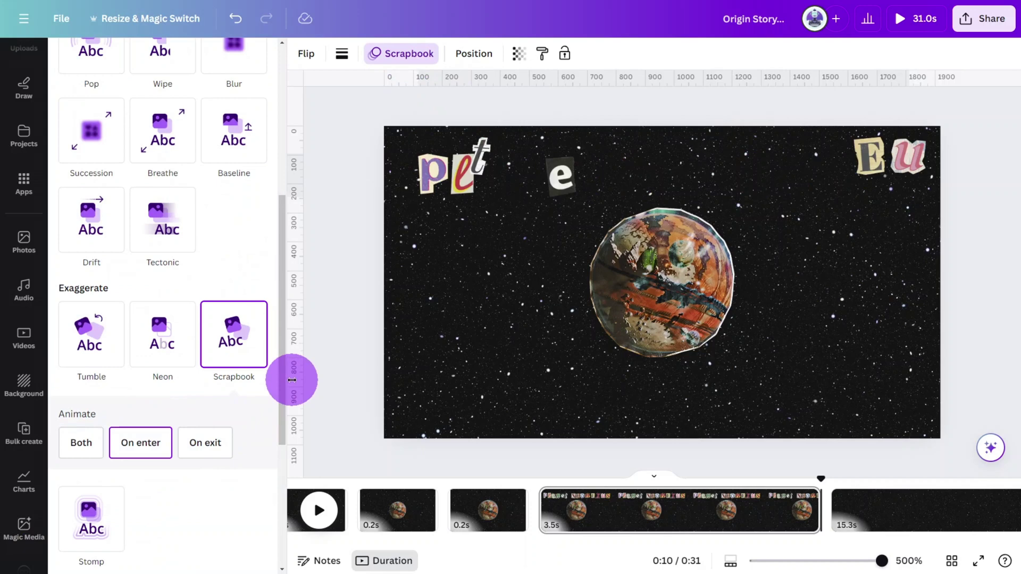
pyautogui.click(334, 351)
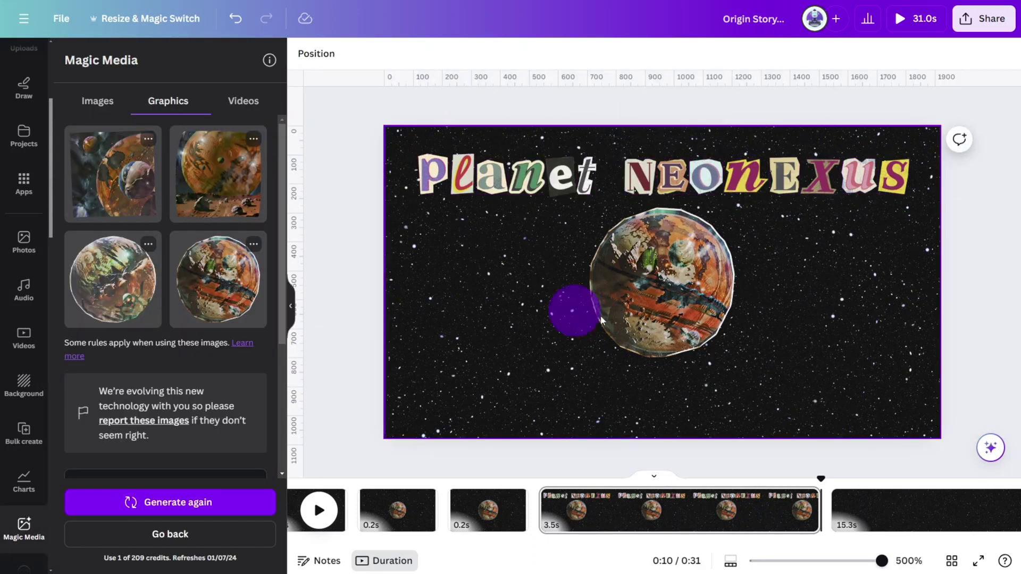
# Apply the Rotate motion effect to the planet and reduce its speed to the minimum
pyautogui.click(659, 309)
pyautogui.click(478, 54)
pyautogui.scroll(-10, 211, 426)
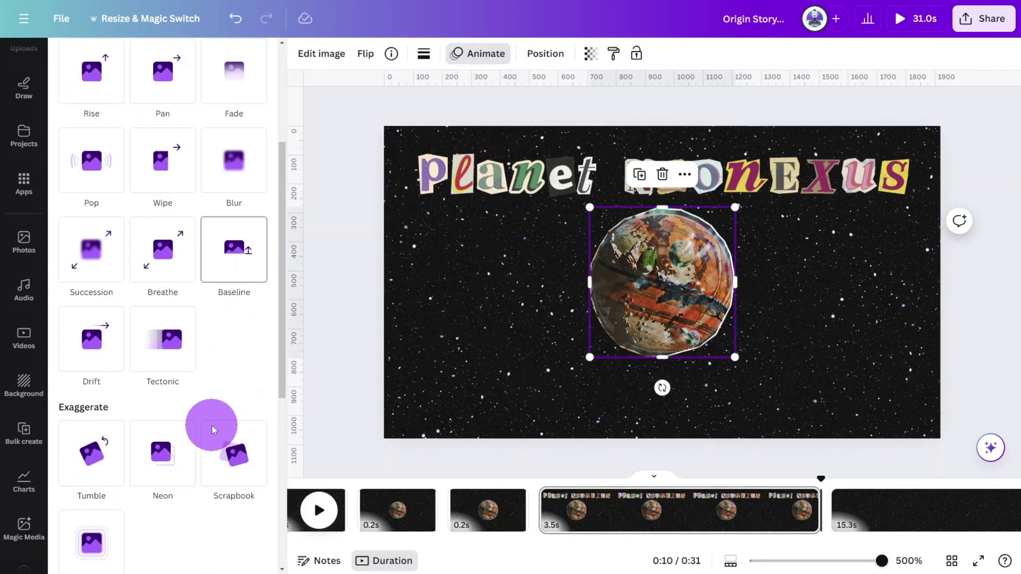
pyautogui.click(113, 432)
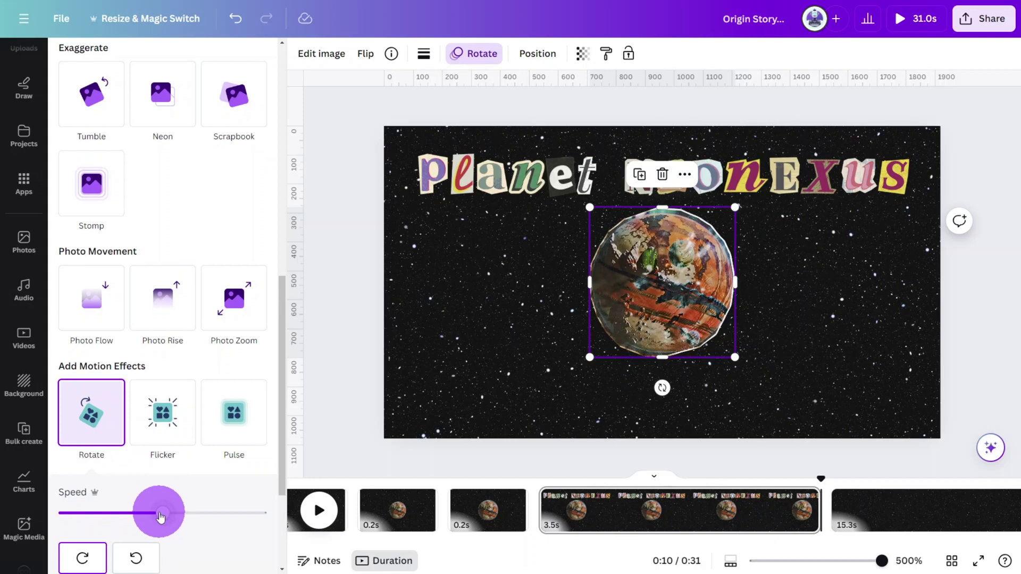
pyautogui.moveTo(154, 513); pyautogui.dragTo(45, 515)
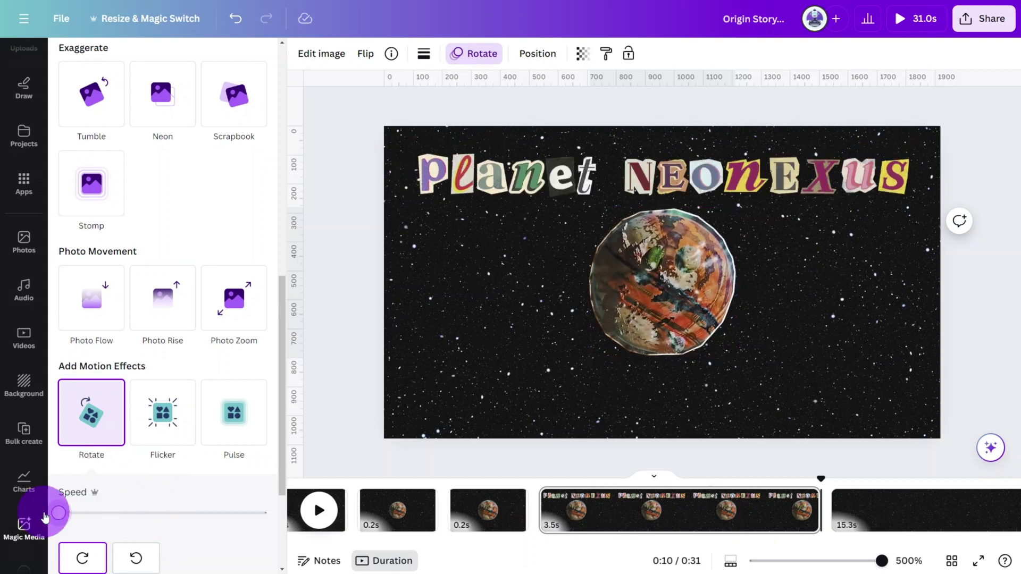
# Create a custom animation by moving the planet slightly around its position, and change the path's movement style
pyautogui.scroll(10, 113, 229)
pyautogui.scroll(2, 113, 229)
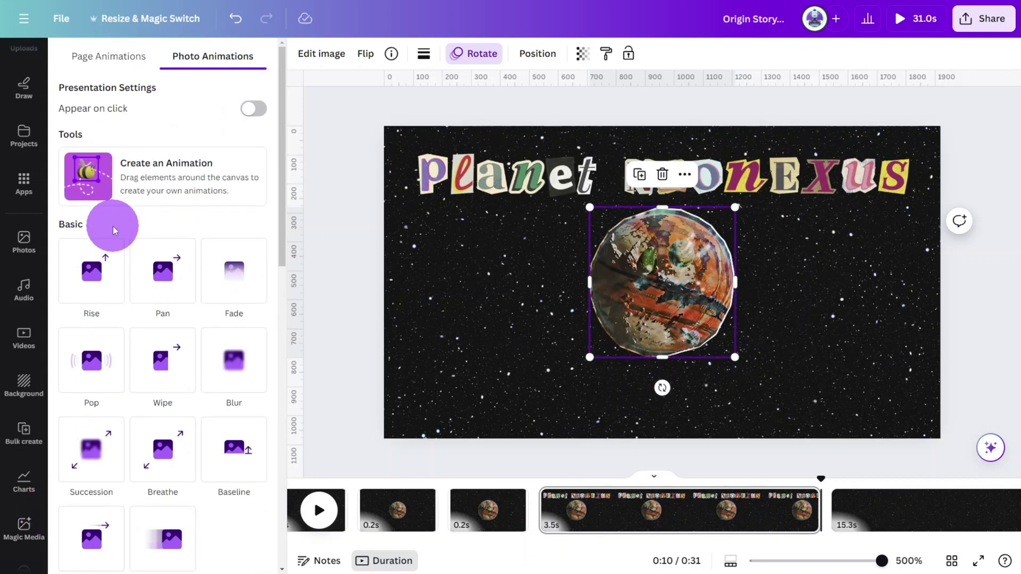
pyautogui.click(135, 195)
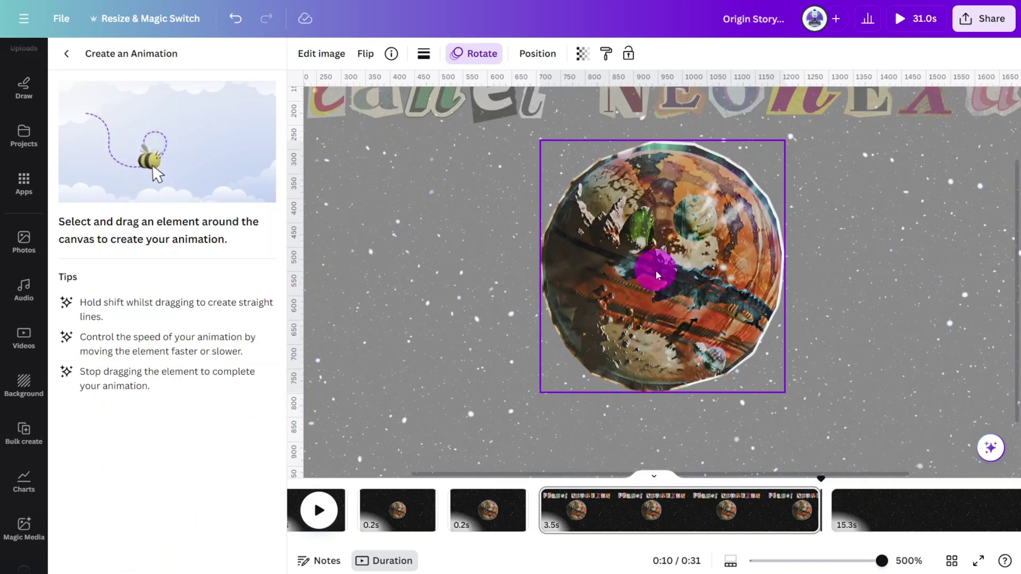
pyautogui.moveTo(656, 271); pyautogui.dragTo(659, 270)
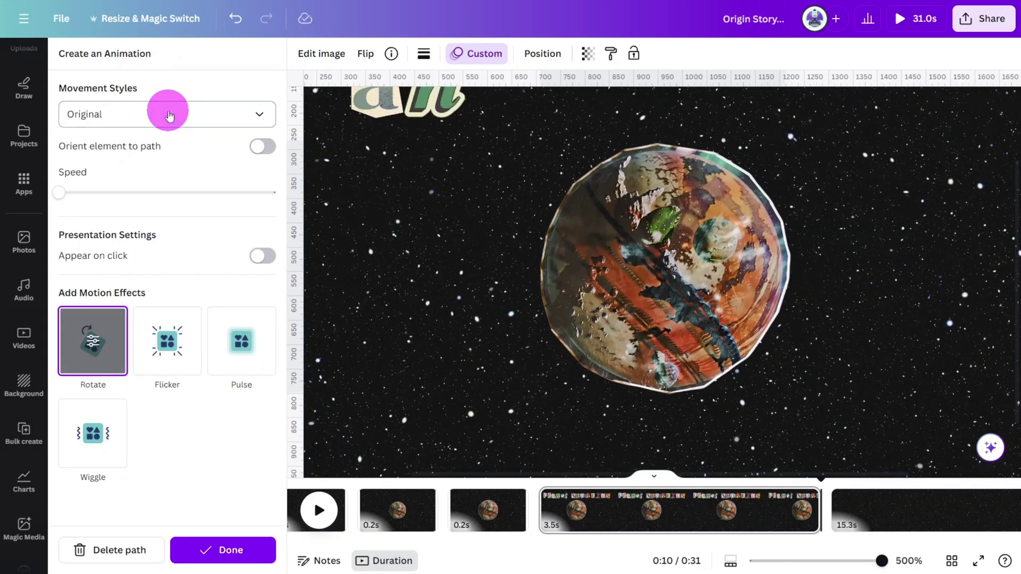
pyautogui.click(169, 115)
pyautogui.click(141, 180)
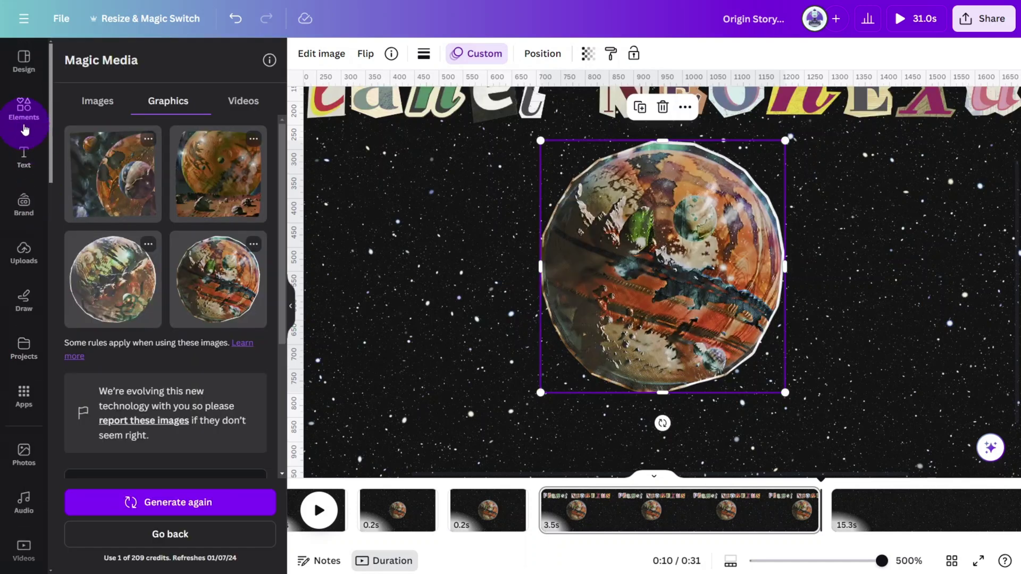
# Search the graphics elements for "SCRAPBOOK ARROW"
pyautogui.click(24, 119)
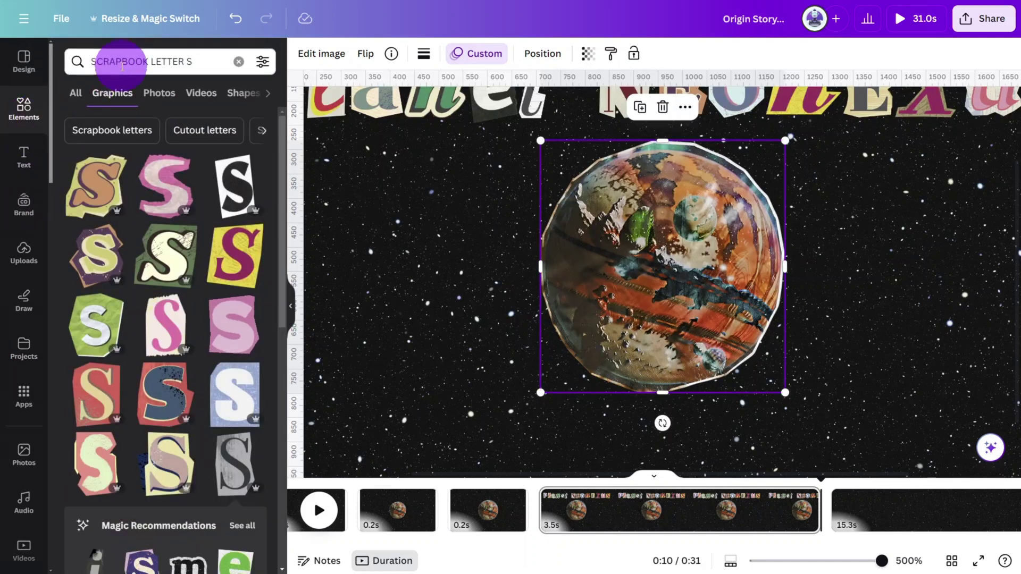
pyautogui.click(123, 64)
pyautogui.write('scRAPBOOK ARROW')
pyautogui.press('Return')
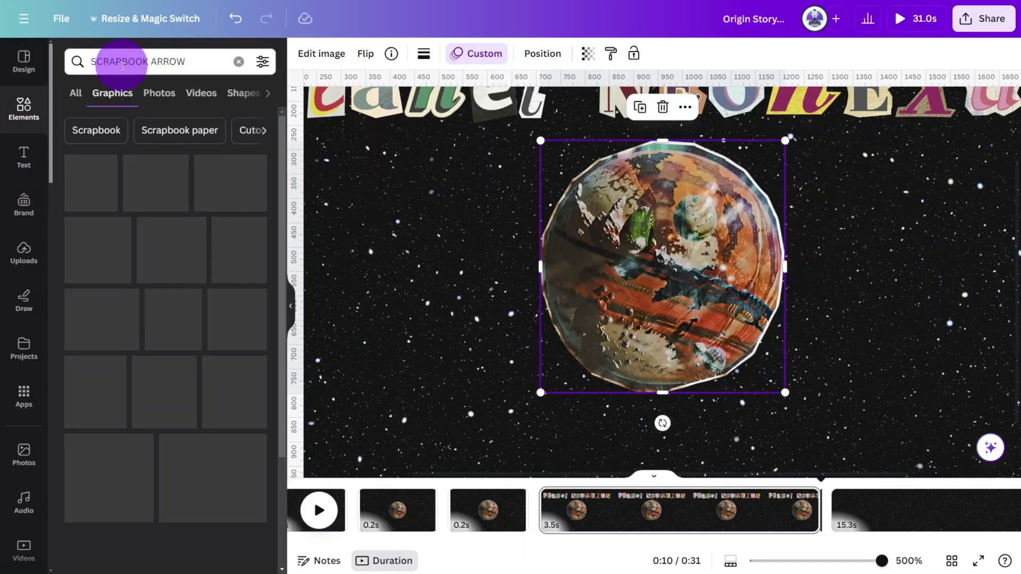
# Add the hand-drawn curved arrow graphic to the planet page and recolour it golden yellow
pyautogui.click(177, 467)
pyautogui.click(422, 53)
pyautogui.click(208, 452)
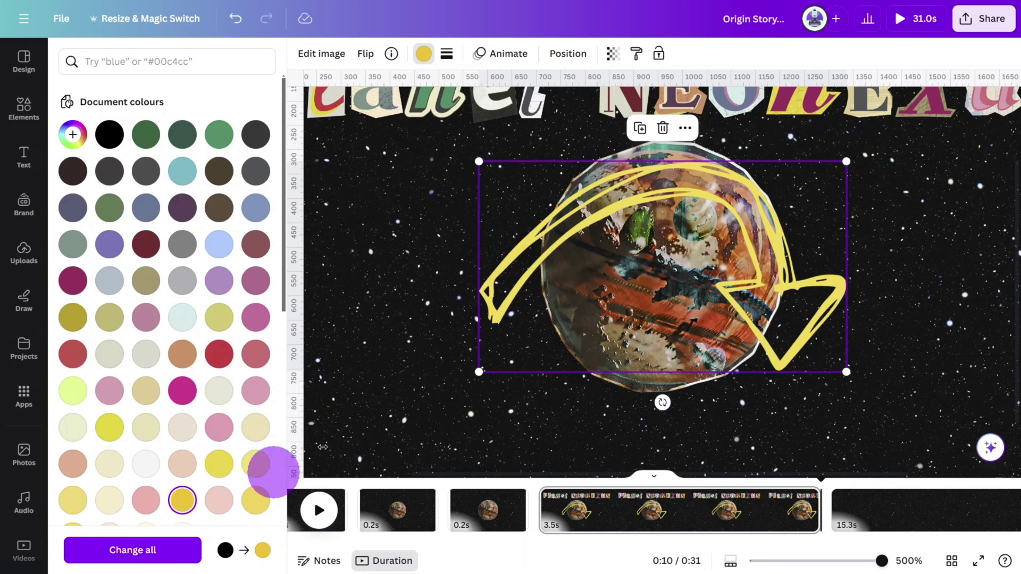
# Shrink and rotate the yellow arrow and place it to the right of the planet, curving down towards it
pyautogui.scroll(-3, 662, 381)
pyautogui.moveTo(663, 376); pyautogui.dragTo(491, 295)
pyautogui.moveTo(607, 398); pyautogui.dragTo(643, 329)
pyautogui.moveTo(711, 282); pyautogui.dragTo(826, 307)
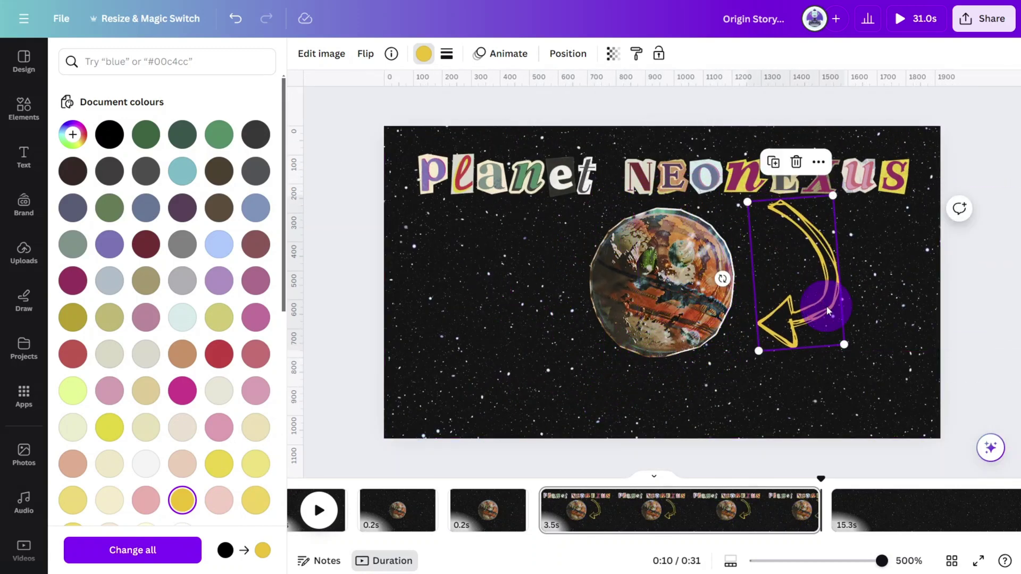
# Apply the Neon animation to the yellow arrow
pyautogui.click(503, 53)
pyautogui.scroll(-5, 213, 383)
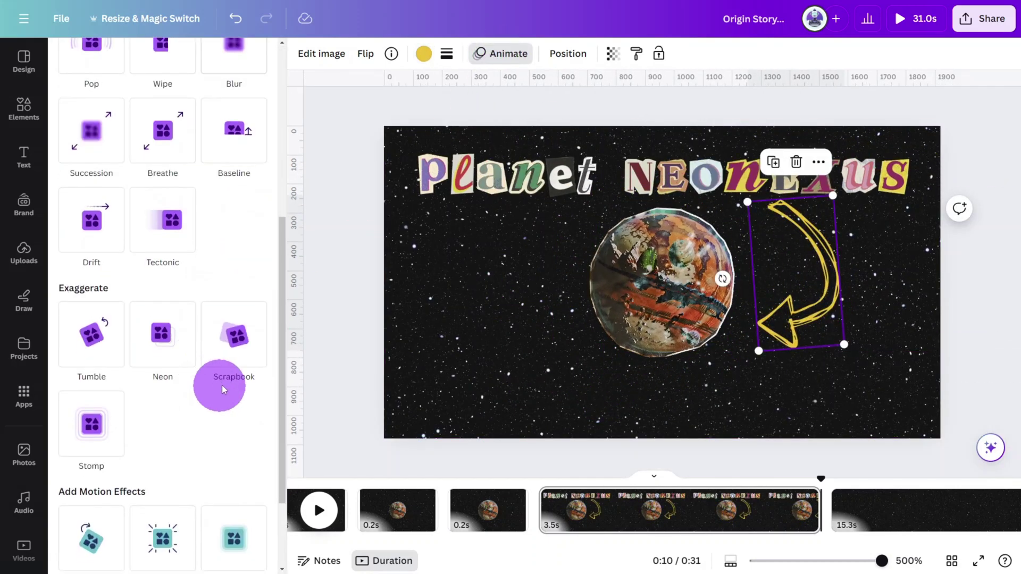
pyautogui.click(159, 344)
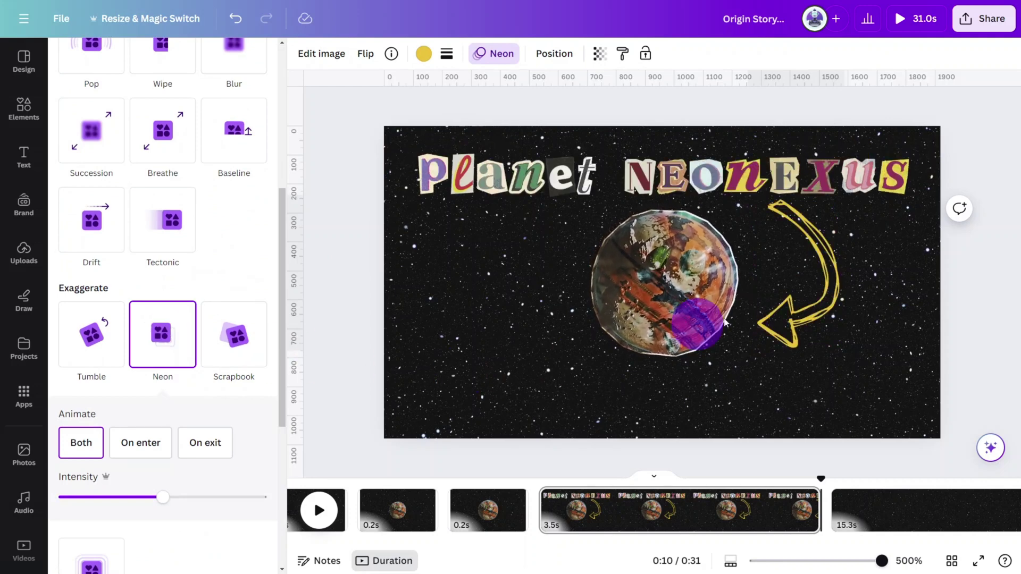
# Show the arrow's timing, trim its start so it appears only for the page's last 1.8 s, and preview the result
pyautogui.rightClick(794, 318)
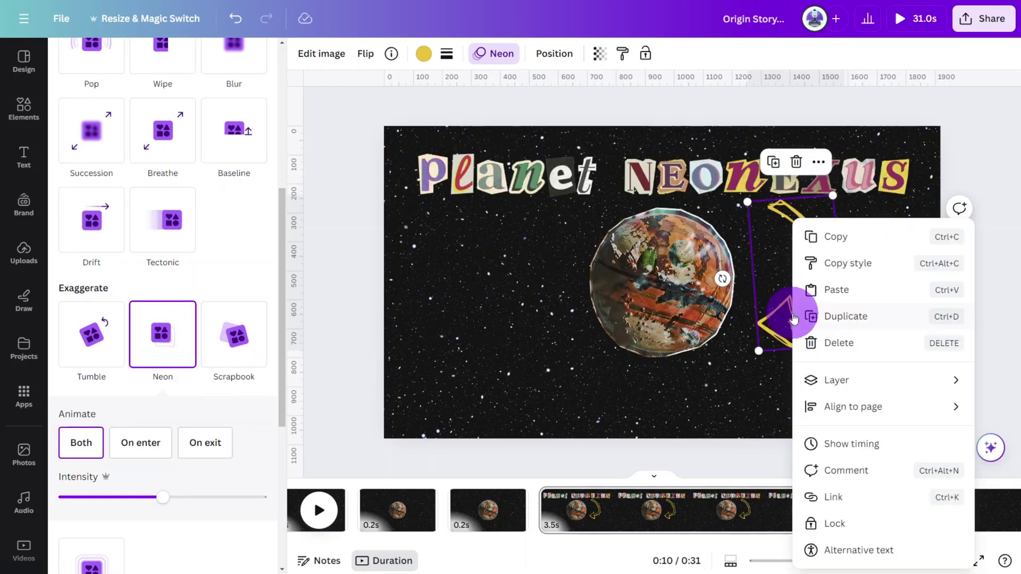
pyautogui.click(862, 453)
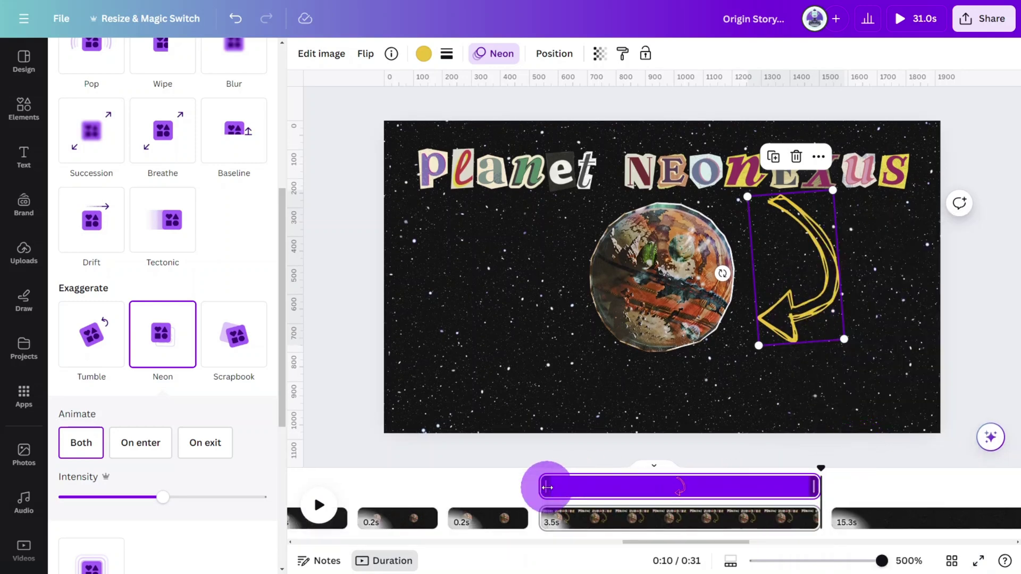
pyautogui.moveTo(547, 487); pyautogui.dragTo(645, 487)
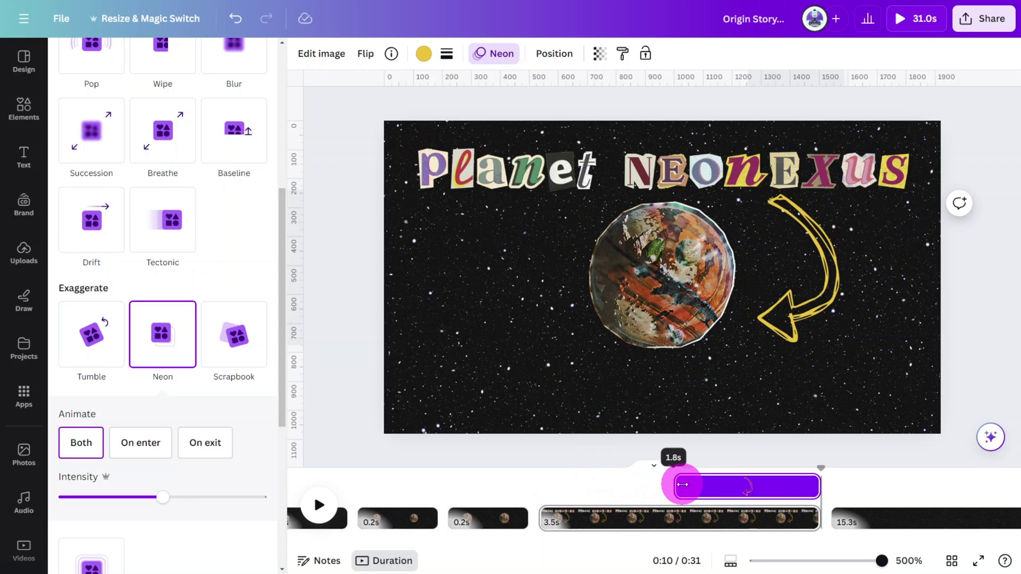
pyautogui.moveTo(682, 484); pyautogui.dragTo(679, 484)
pyautogui.click(532, 470)
pyautogui.press('space')
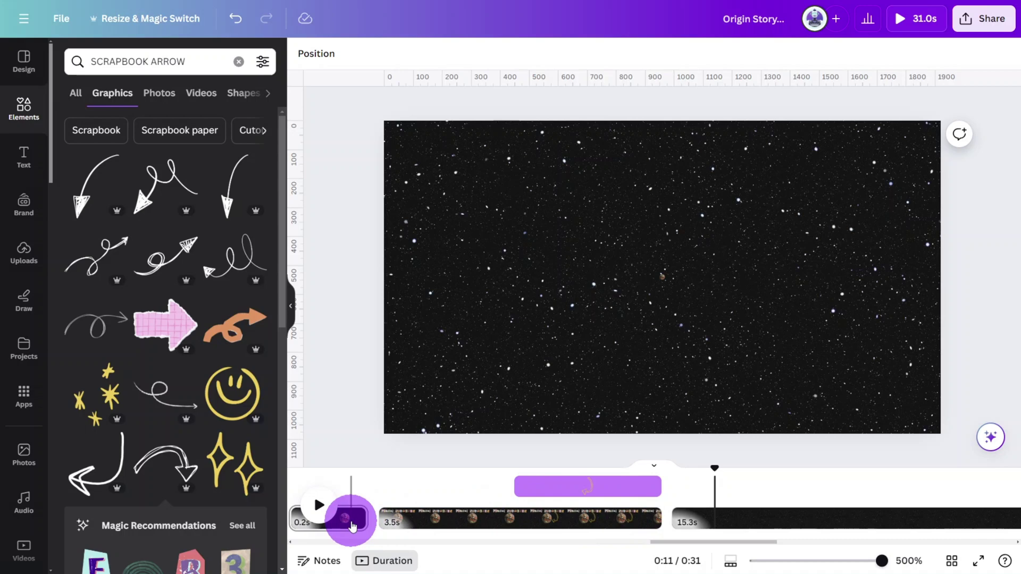
# Copy the 0.2 s planet page that precedes the titled planet page and paste it directly after the 3.5 s page
pyautogui.click(350, 522)
pyautogui.hotkey('ctrl', 'c')
pyautogui.click(588, 519)
pyautogui.hotkey('ctrl', 'v')
pyautogui.click(715, 341)
pyautogui.click(737, 487)
pyautogui.click(750, 524)
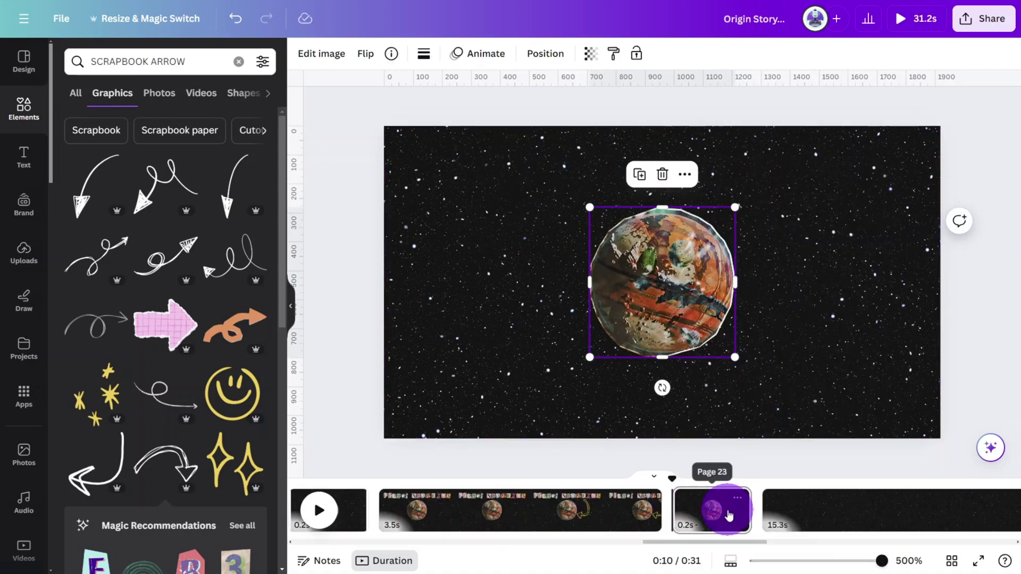
# Duplicate the 0.2 s planet page repeatedly, enlarging the centred planet on each copy until it covers the whole frame
pyautogui.moveTo(734, 356); pyautogui.dragTo(896, 522)
pyautogui.click(743, 498)
pyautogui.hotkey('ctrl', 'd')
pyautogui.click(715, 358)
pyautogui.click(724, 527)
pyautogui.hotkey('ctrl', 'd')
pyautogui.click(744, 372)
pyautogui.click(800, 524)
pyautogui.hotkey('ctrl', 'd')
pyautogui.click(811, 409)
pyautogui.click(813, 409)
pyautogui.scroll(-3, 797, 404)
pyautogui.moveTo(780, 404); pyautogui.dragTo(821, 446)
pyautogui.click(845, 516)
pyautogui.hotkey('ctrl', 'd')
pyautogui.click(766, 346)
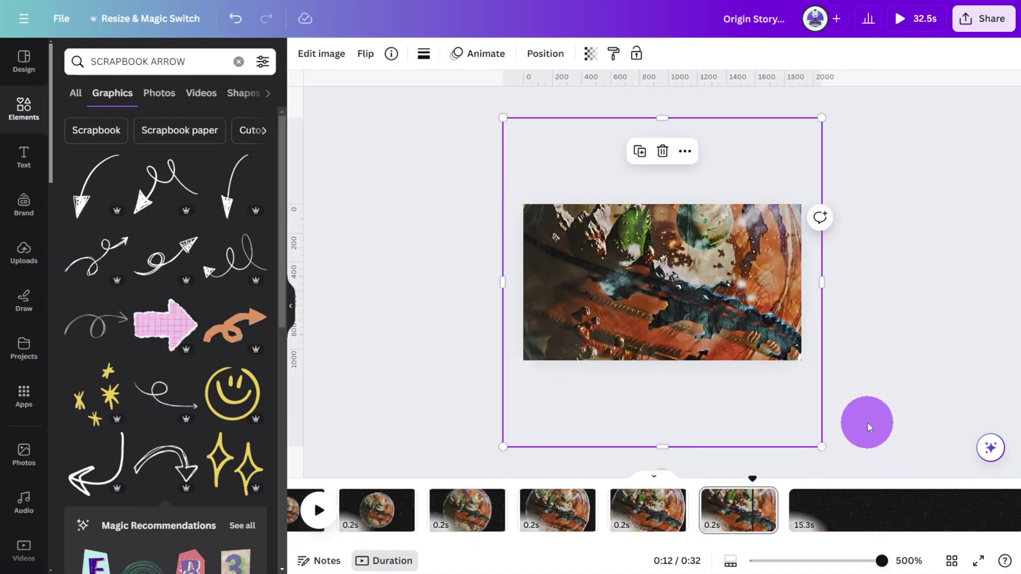
pyautogui.click(866, 423)
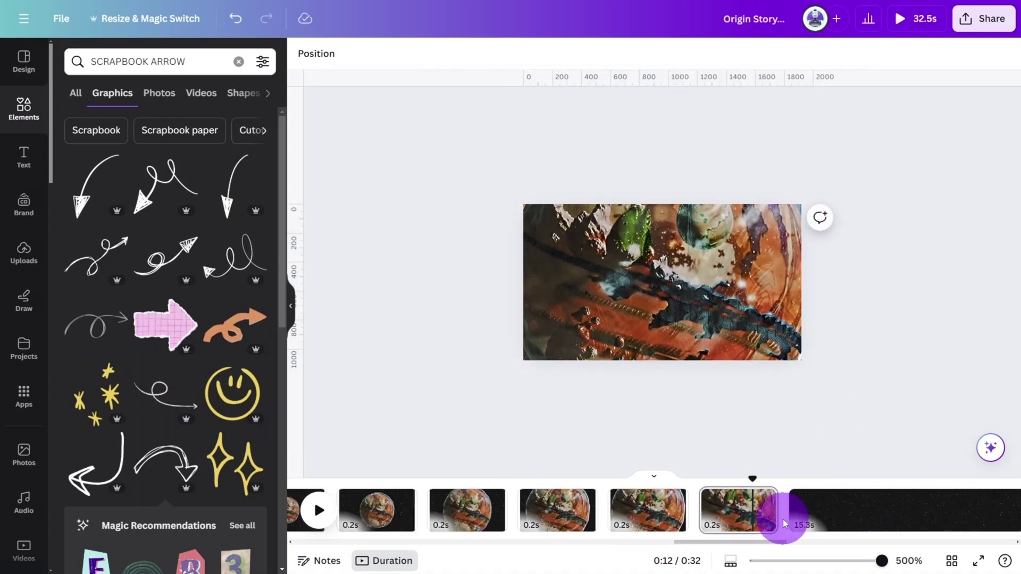
# Add a page after the planet zoom and fill it with the snowy two-planet landscape from a photo search for "ALIEN PLANET SKY"
pyautogui.click(791, 505)
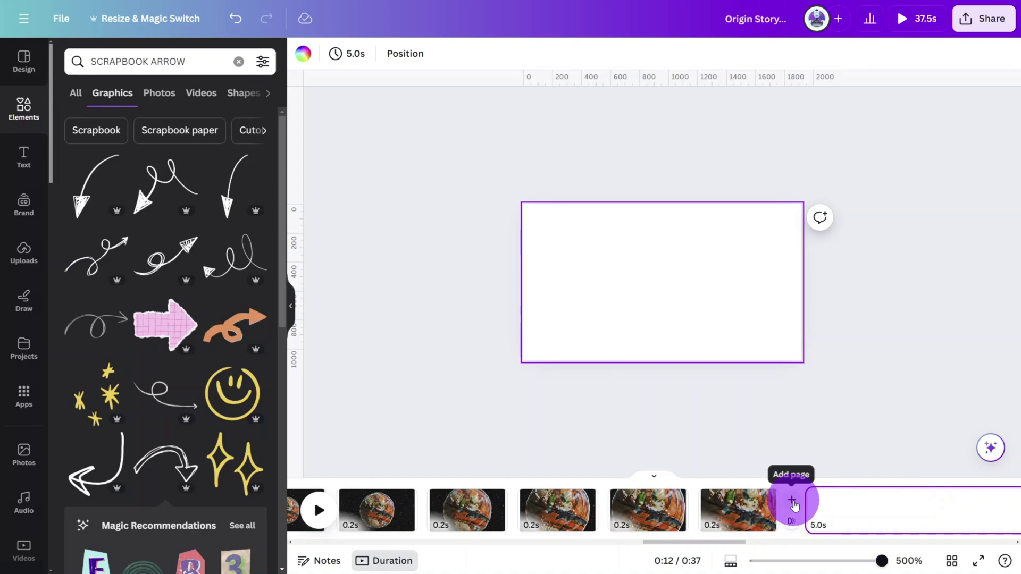
pyautogui.click(24, 455)
pyautogui.click(195, 62)
pyautogui.write('ALIEN PLANET SKY')
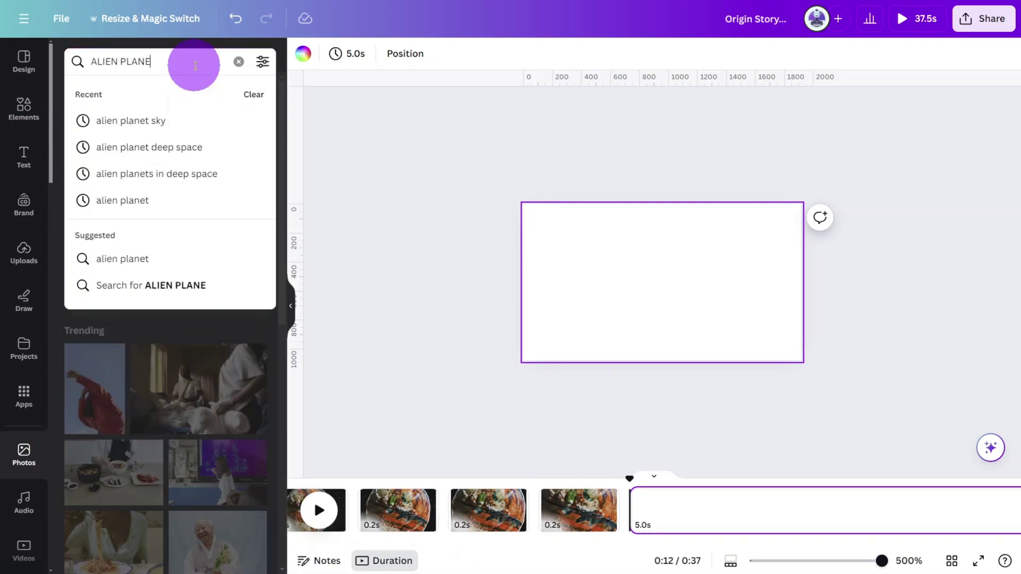
pyautogui.press('Return')
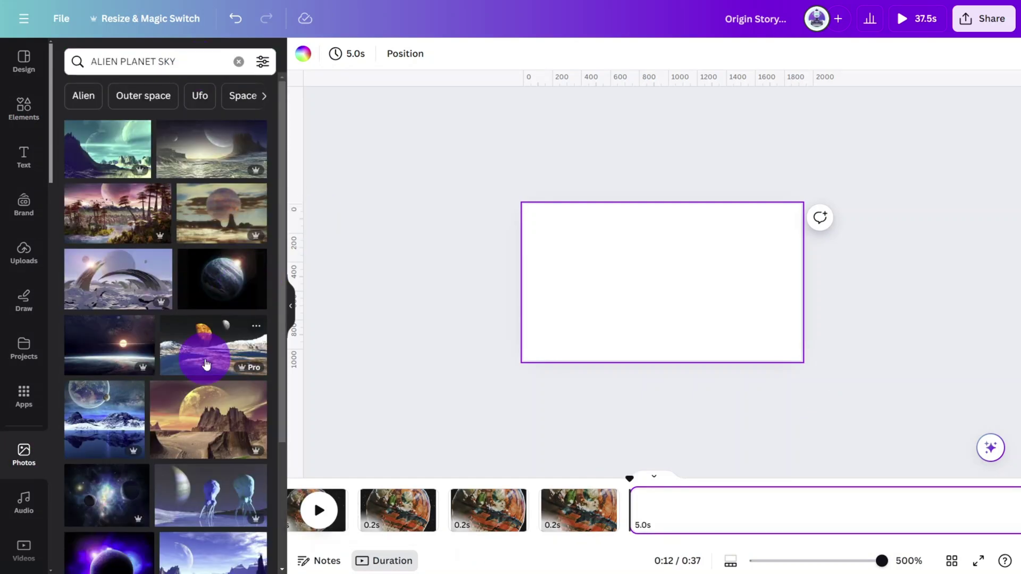
pyautogui.moveTo(211, 363); pyautogui.dragTo(522, 314)
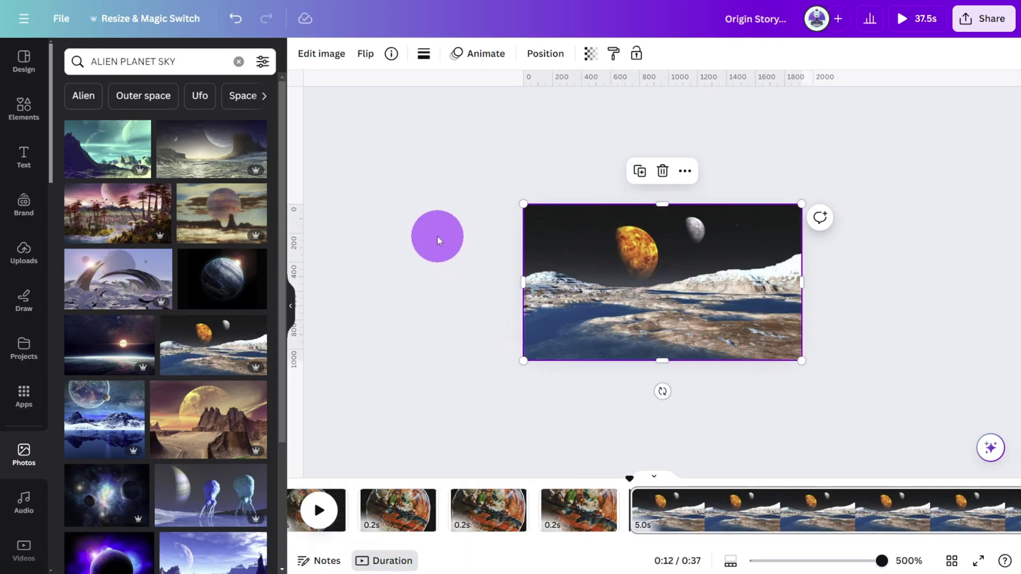
# Apply the Peppermint duotone effect to the landscape photo and reduce its intensity to roughly half
pyautogui.click(321, 61)
pyautogui.click(167, 467)
pyautogui.scroll(-2, 197, 319)
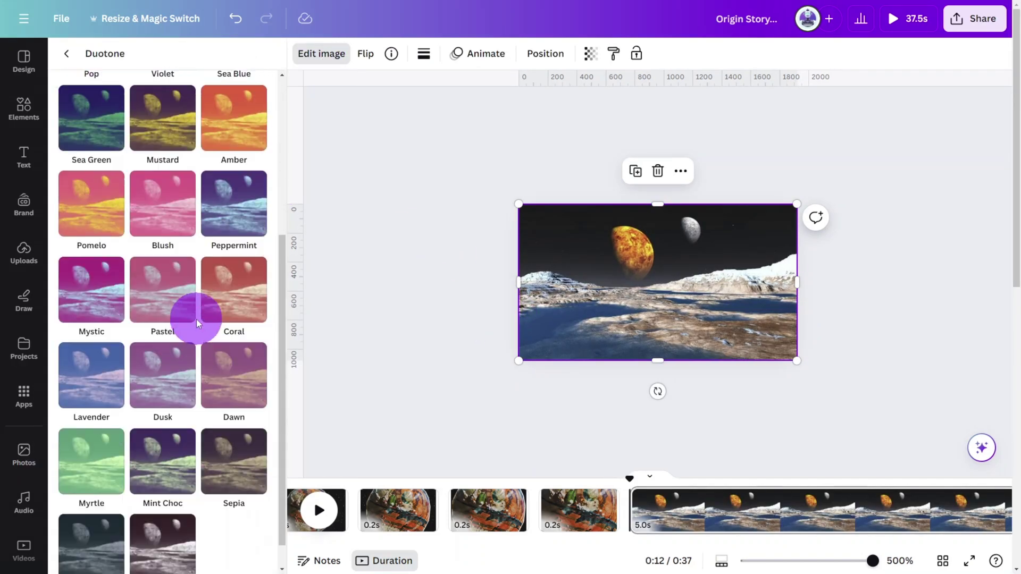
pyautogui.scroll(-1, 196, 319)
pyautogui.click(235, 183)
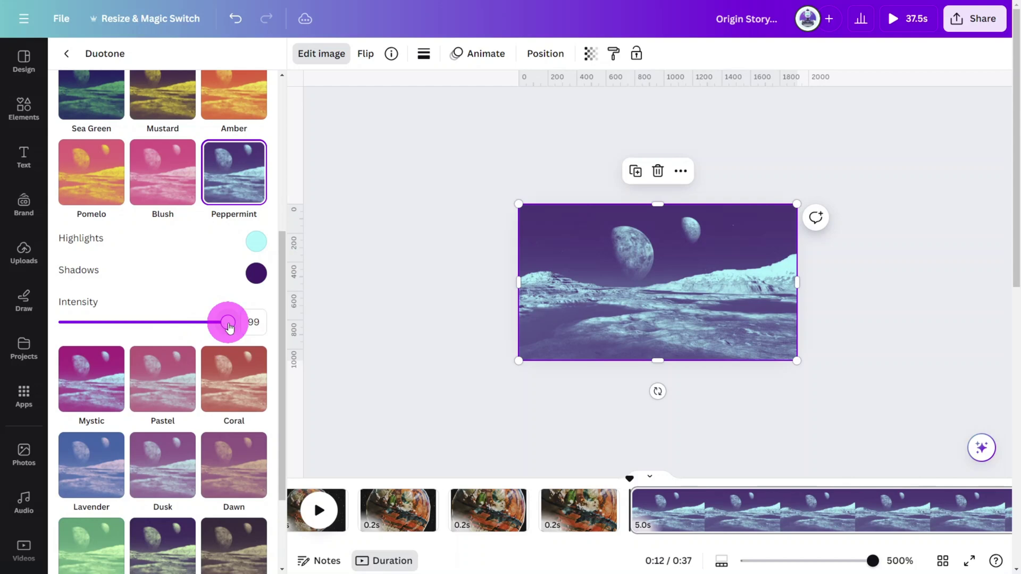
pyautogui.moveTo(227, 322); pyautogui.dragTo(137, 330)
# Search the photos for "INDUSTRIAL WAREHOUSE EXTERIOR" and add the white warehouse with blue side walls and four loading docks
pyautogui.click(15, 448)
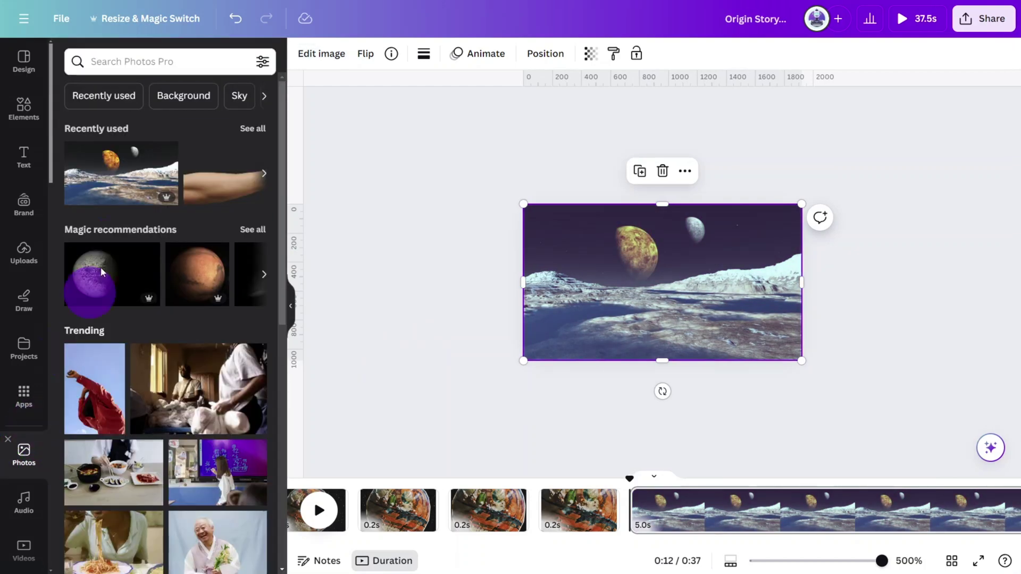
pyautogui.click(169, 63)
pyautogui.write('INDUSTRIAL WAREHOUSE EXTERIOR')
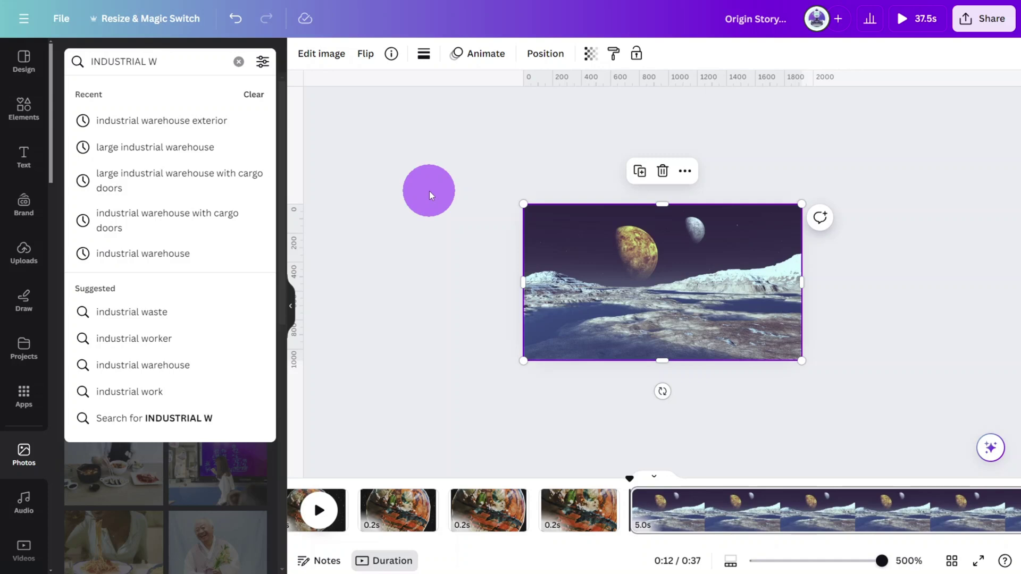
pyautogui.press('Return')
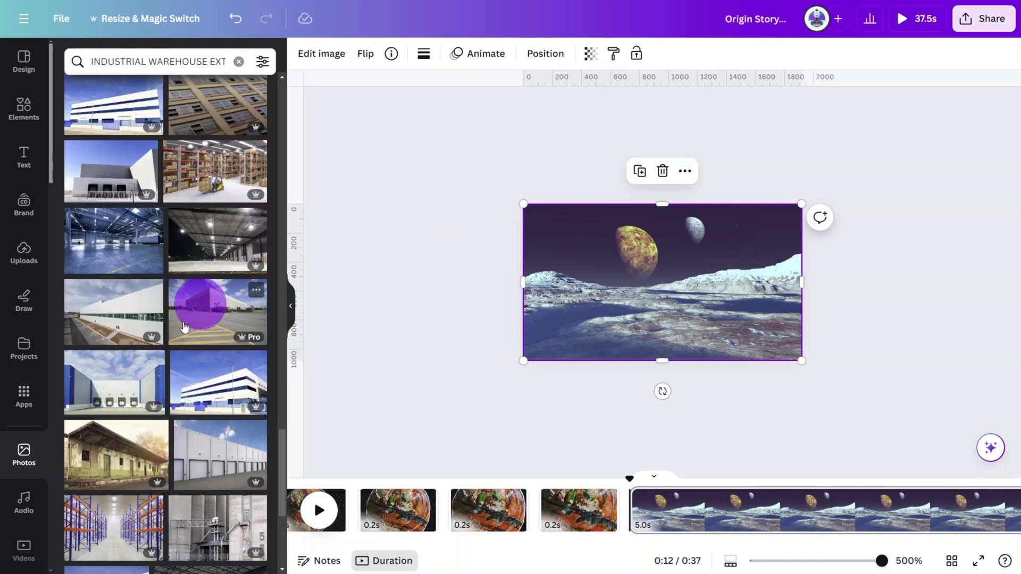
pyautogui.click(132, 383)
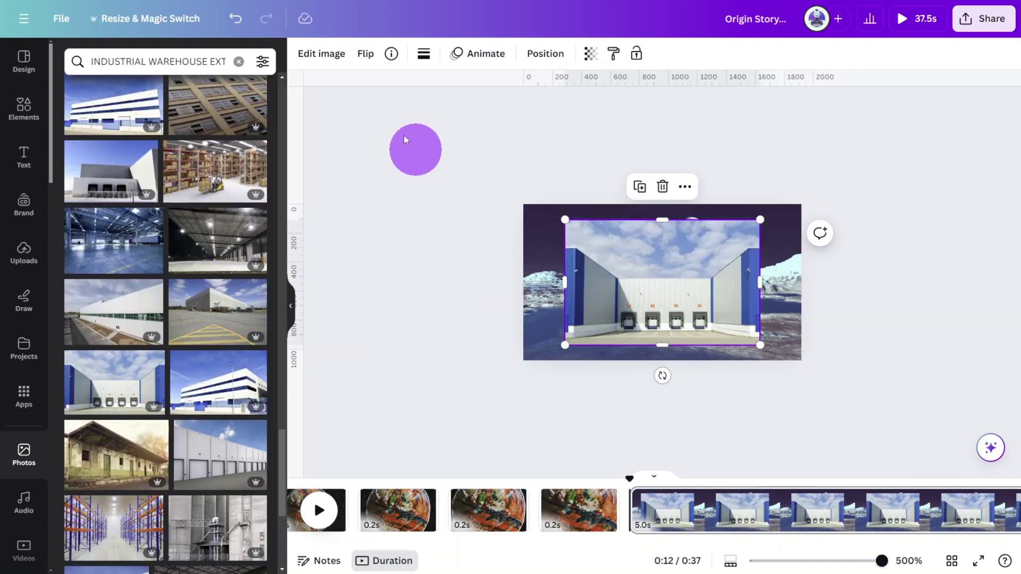
# Remove the warehouse photo's background and apply the Sepia duotone effect at intensity 80
pyautogui.click(321, 54)
pyautogui.click(95, 162)
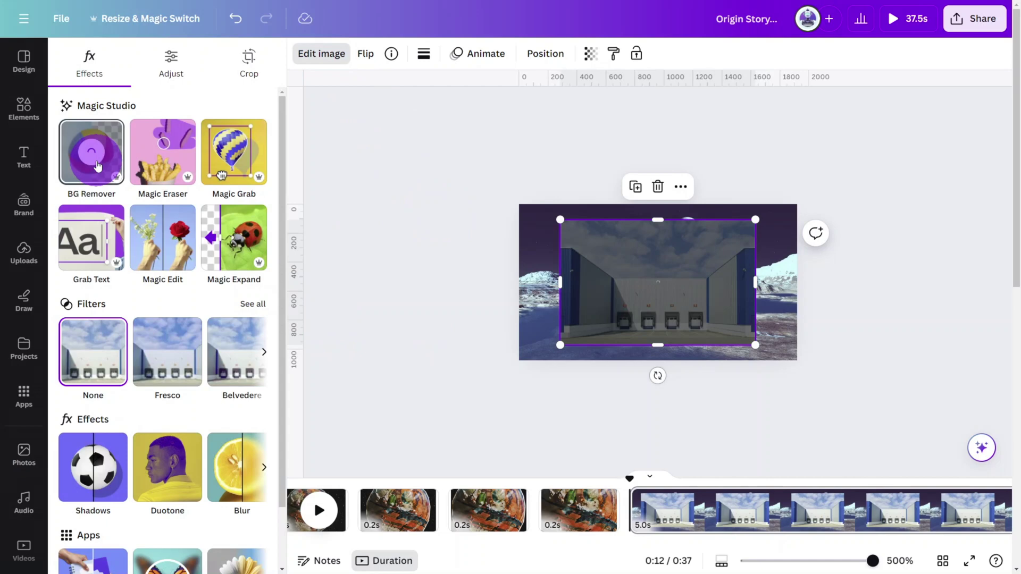
pyautogui.click(168, 467)
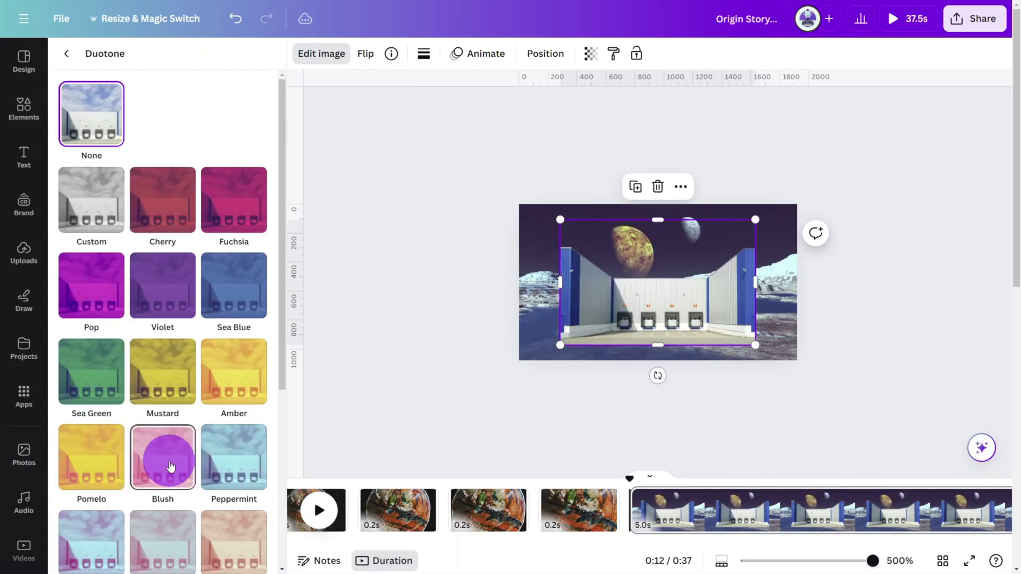
pyautogui.scroll(-5, 206, 360)
pyautogui.click(233, 458)
pyautogui.moveTo(230, 461); pyautogui.dragTo(217, 462)
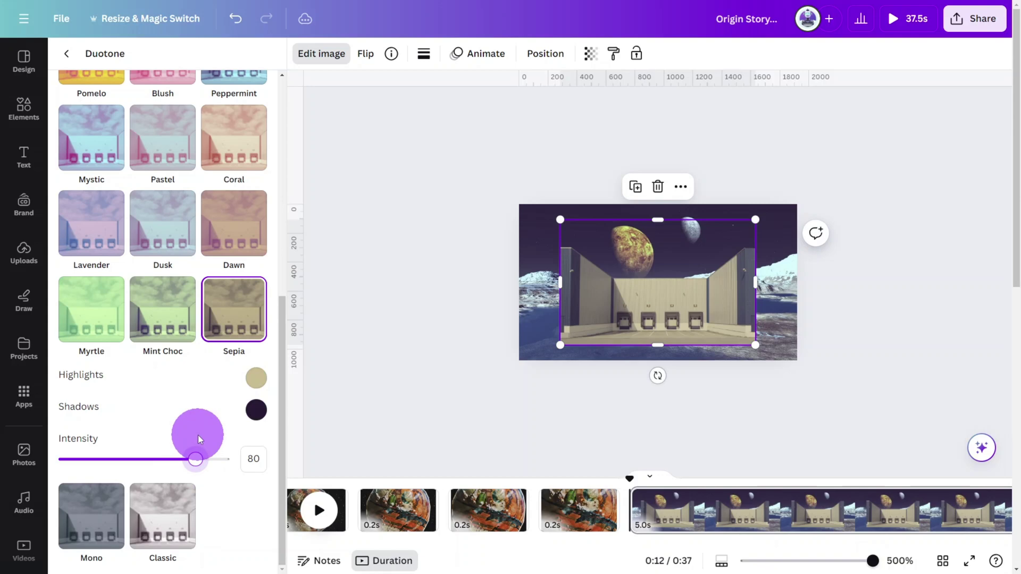
# Use Magic Edit on the wall above the loading docks with the prompt Sign that says "Robot Factory" and keep the first variant
pyautogui.click(326, 60)
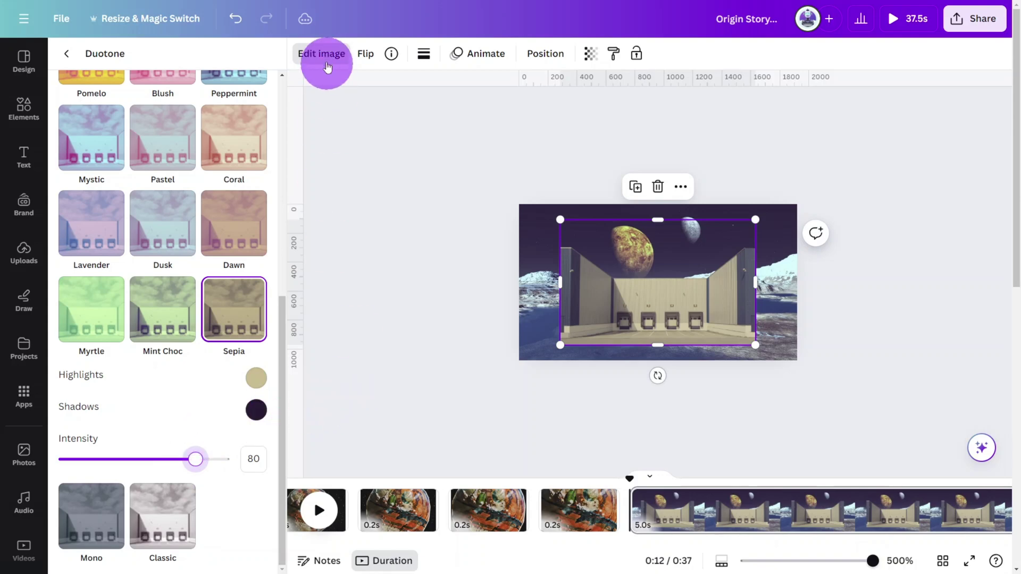
pyautogui.click(328, 64)
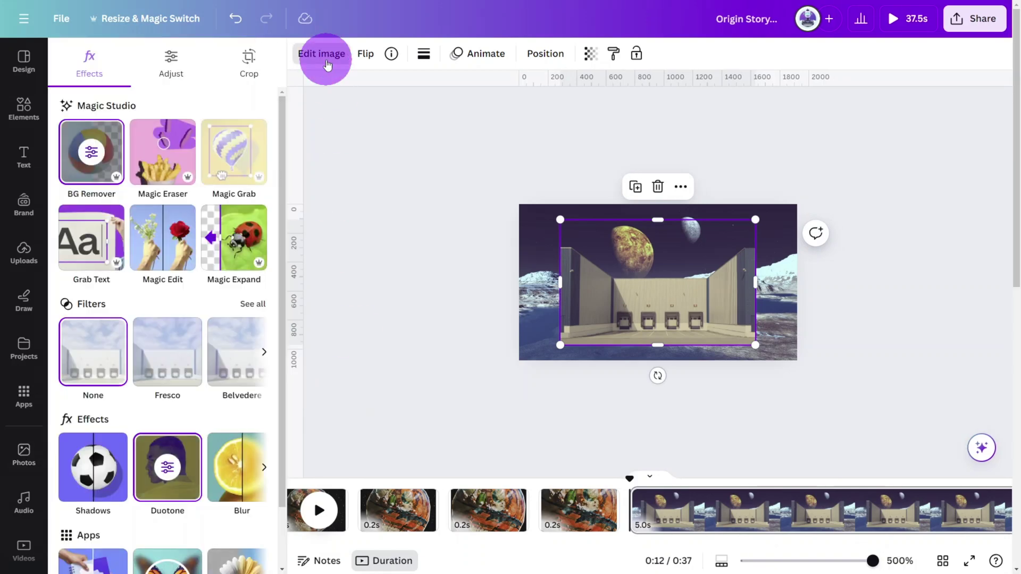
pyautogui.click(160, 246)
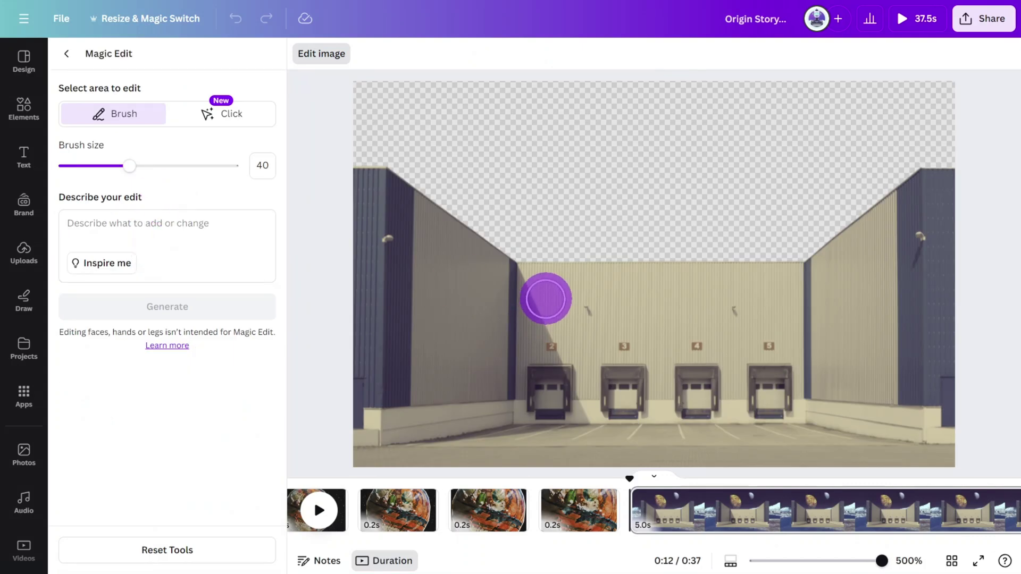
pyautogui.moveTo(547, 296)
pyautogui.mouseDown()
pyautogui.moveTo(671, 295)
pyautogui.moveTo(716, 316)
pyautogui.moveTo(558, 309)
pyautogui.mouseUp()
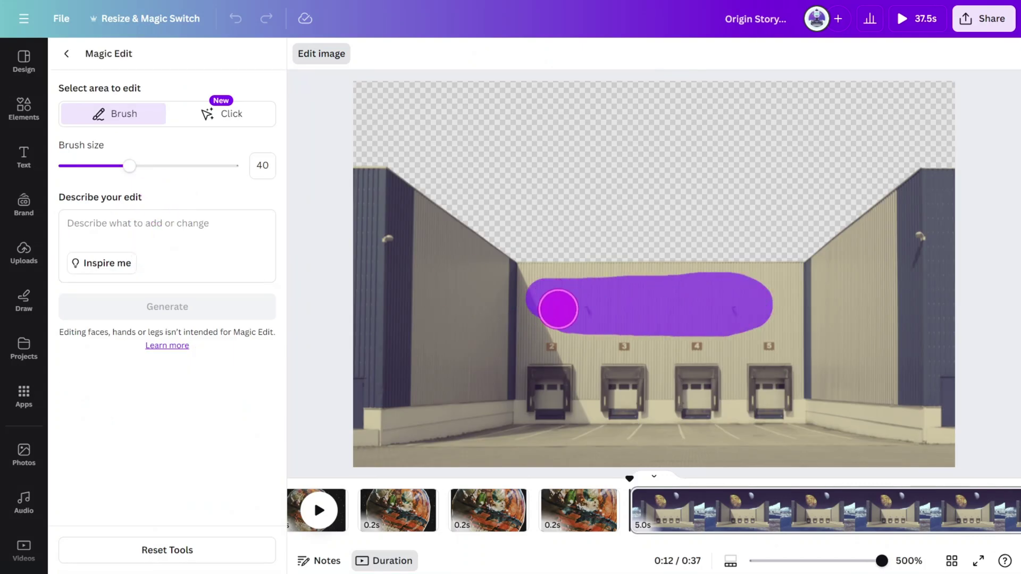
pyautogui.click(246, 244)
pyautogui.write('Sign that says "Robot Factory')
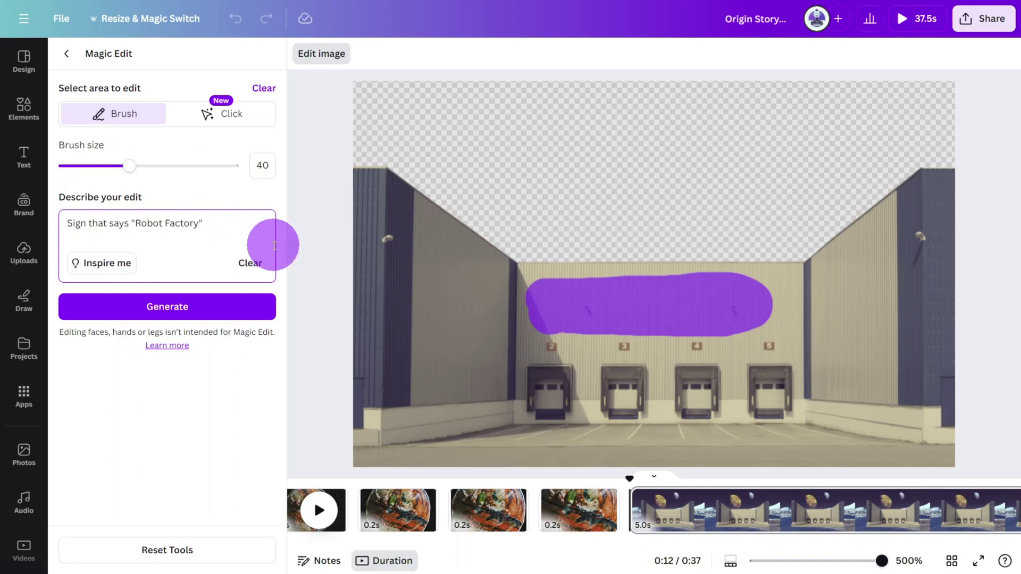
pyautogui.click(212, 312)
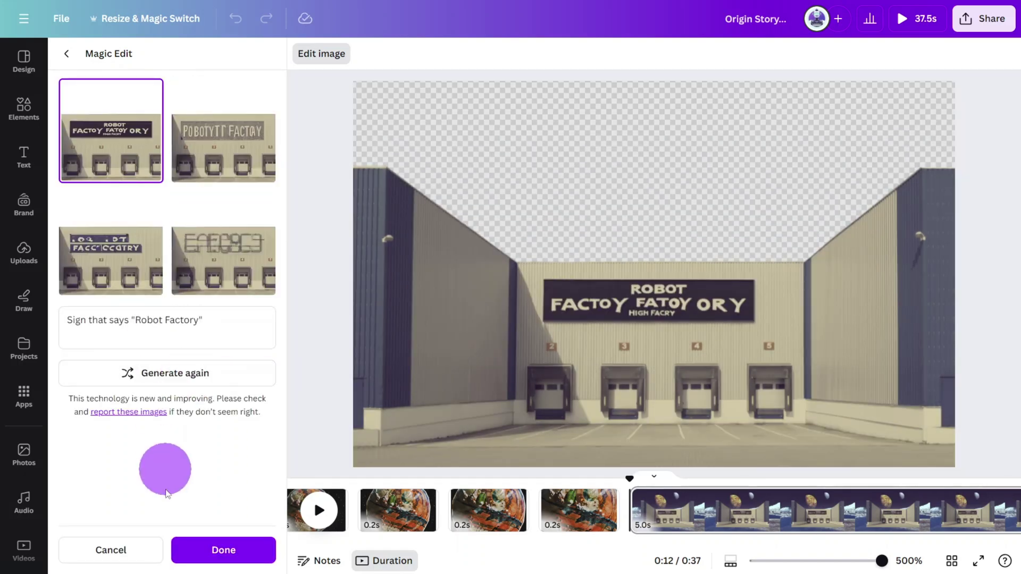
pyautogui.click(191, 547)
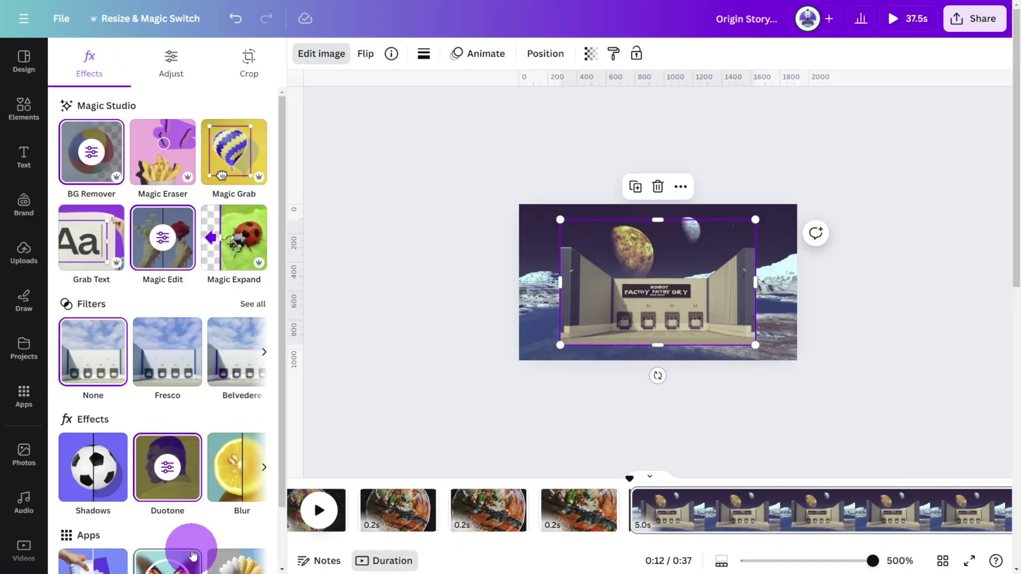
# Use Grab Text to turn the sign's lettering into editable "ROBOT FACTORY" text, and group it with the warehouse image
pyautogui.click(82, 252)
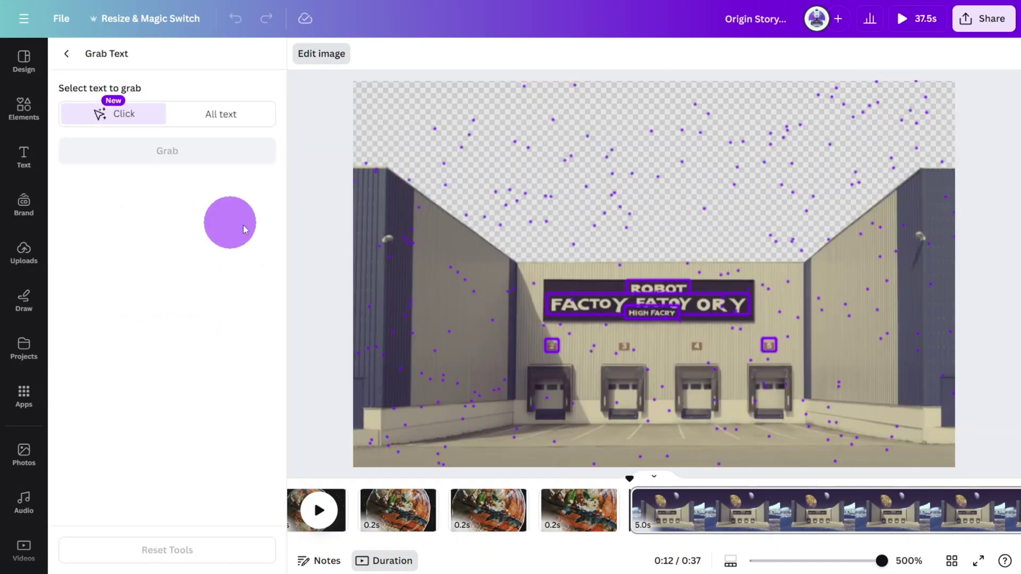
pyautogui.click(615, 306)
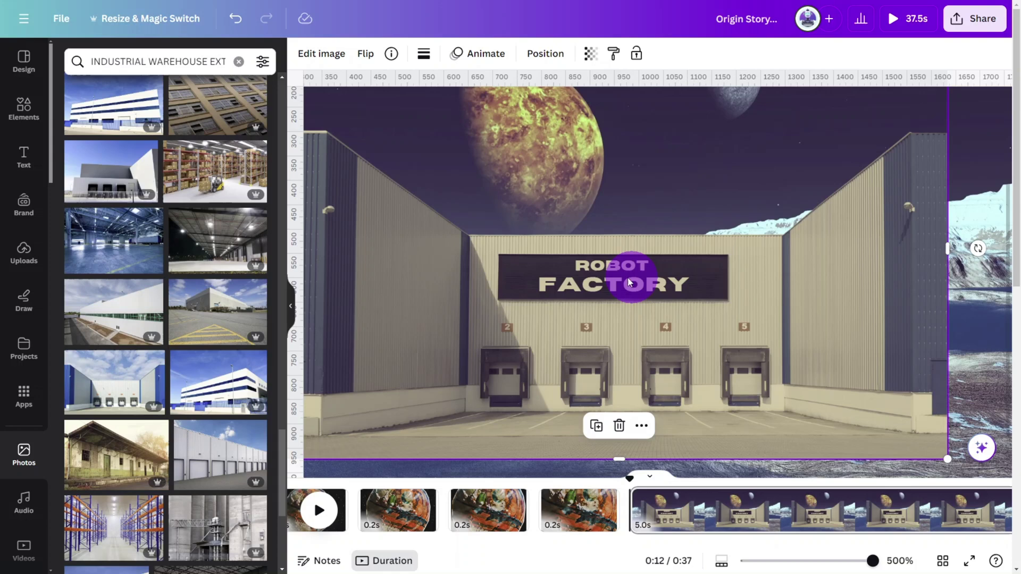
pyautogui.click(626, 273)
pyautogui.keyDown('shift'); pyautogui.click(758, 273); pyautogui.keyUp('shift')
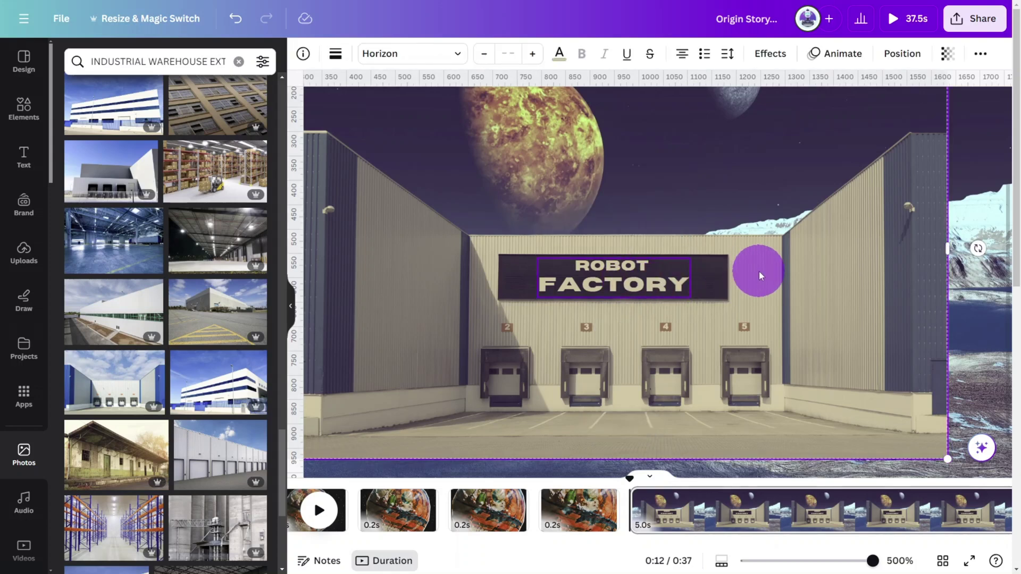
pyautogui.hotkey('ctrl', 'g')
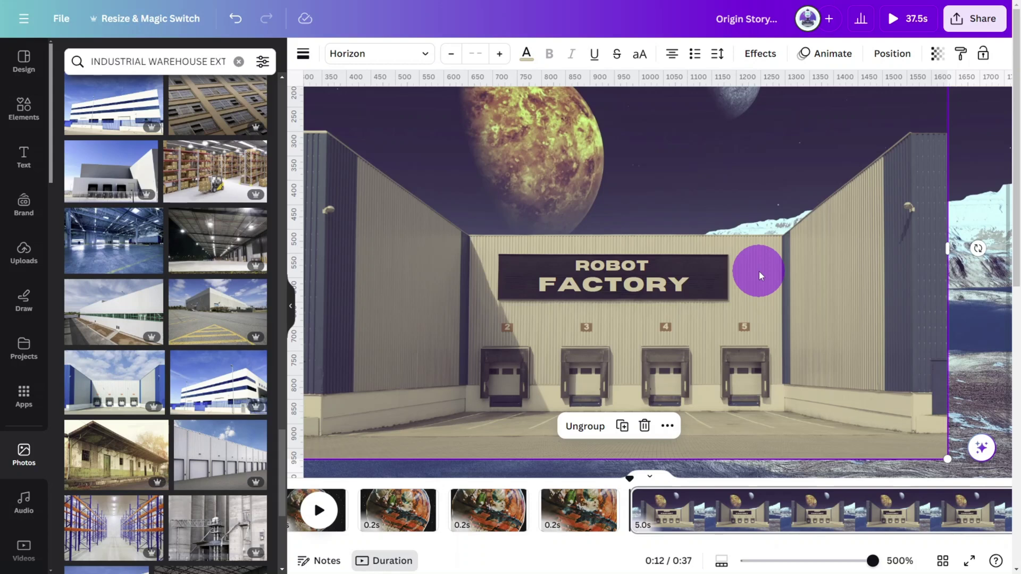
# Enlarge the factory group to the full page width and lower it until only its upper walls show at the page's bottom edge
pyautogui.scroll(-3, 759, 271)
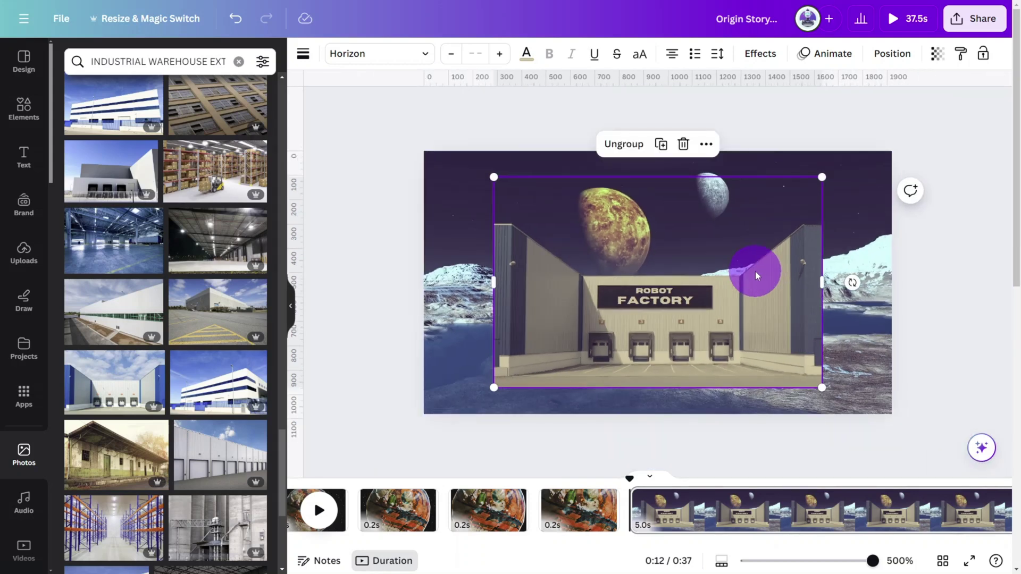
pyautogui.moveTo(822, 389); pyautogui.dragTo(891, 431)
pyautogui.moveTo(813, 271); pyautogui.dragTo(804, 391)
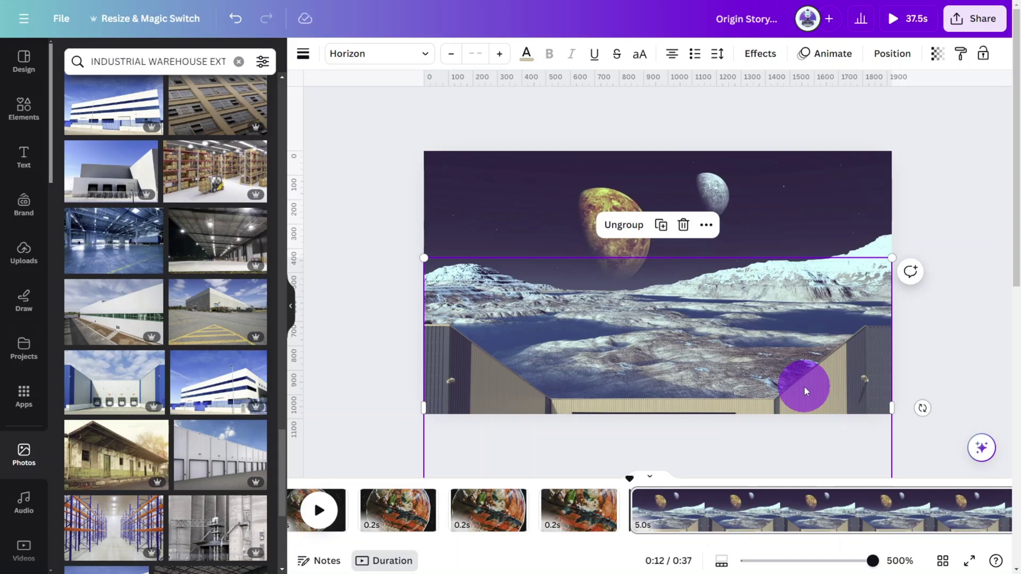
# Copy the factory group and moonscape background onto the last 0.2 s planet page, align them to the page, and layer them beneath the planet image
pyautogui.click(887, 53)
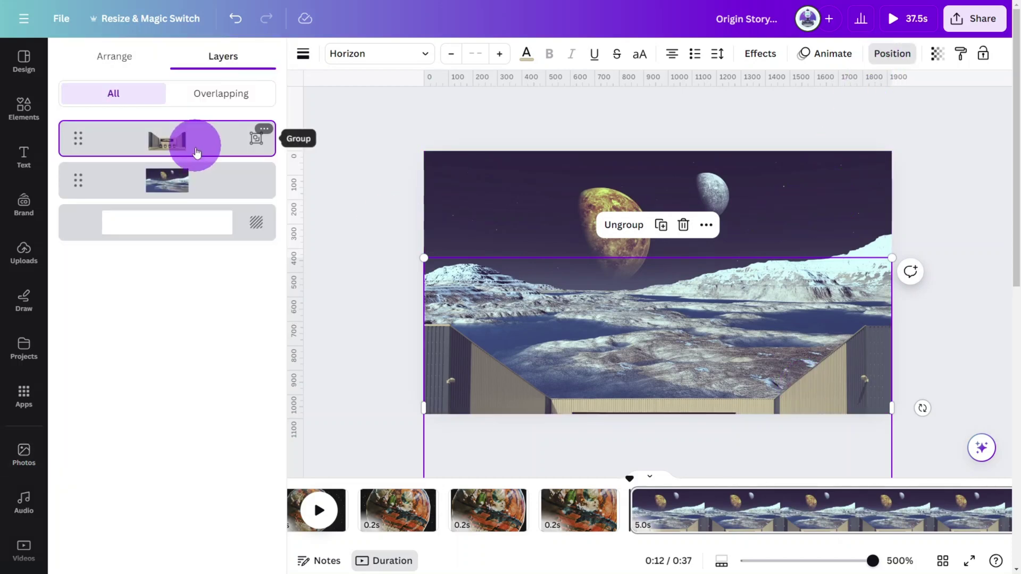
pyautogui.click(199, 180)
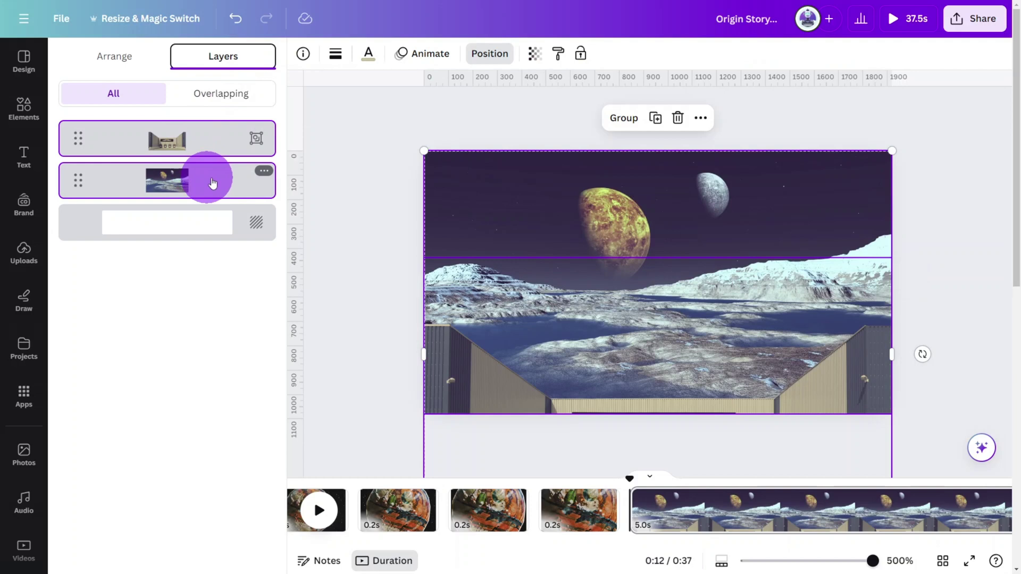
pyautogui.rightClick(580, 246)
pyautogui.click(613, 252)
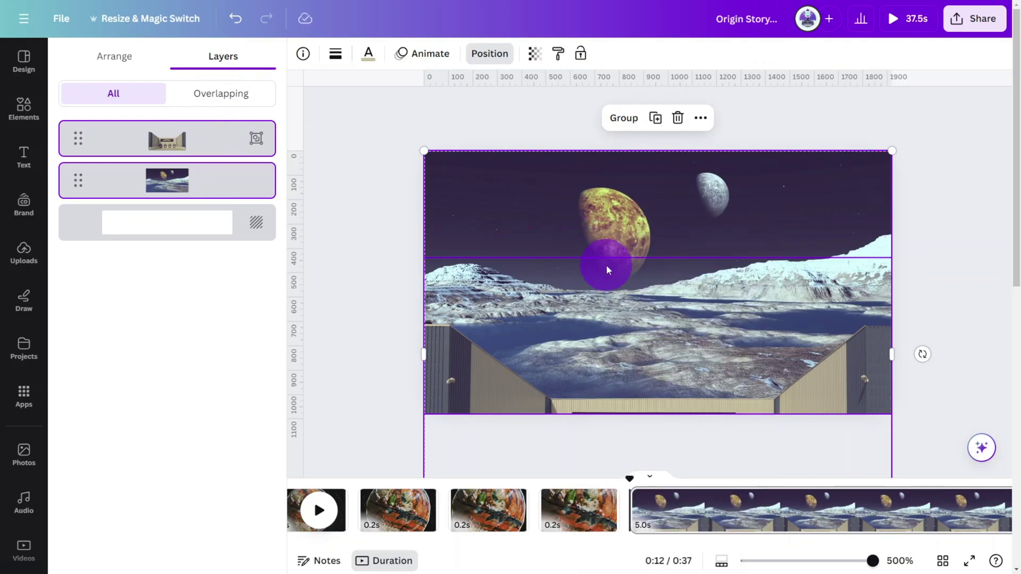
pyautogui.click(595, 509)
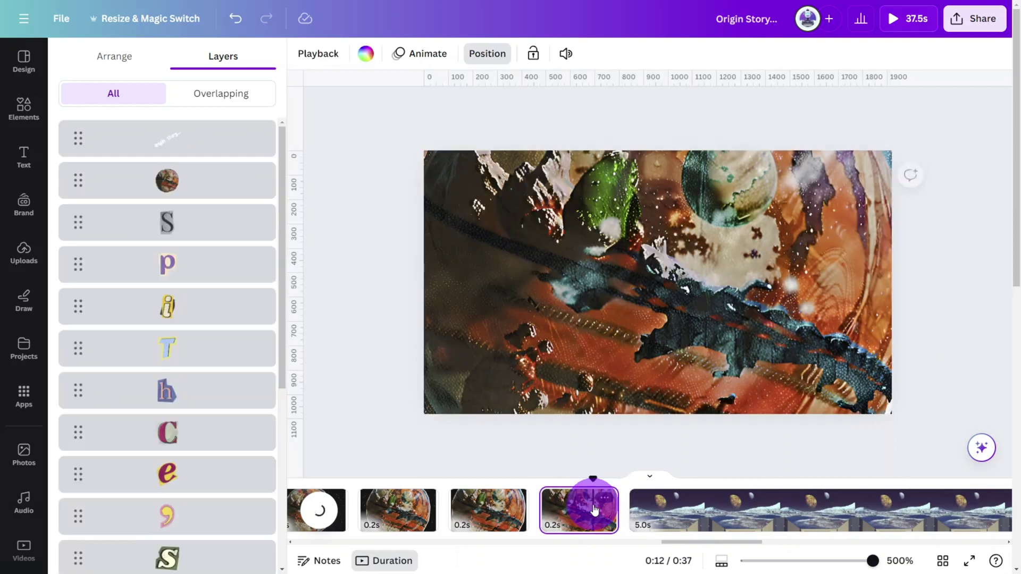
pyautogui.rightClick(592, 355)
pyautogui.click(630, 399)
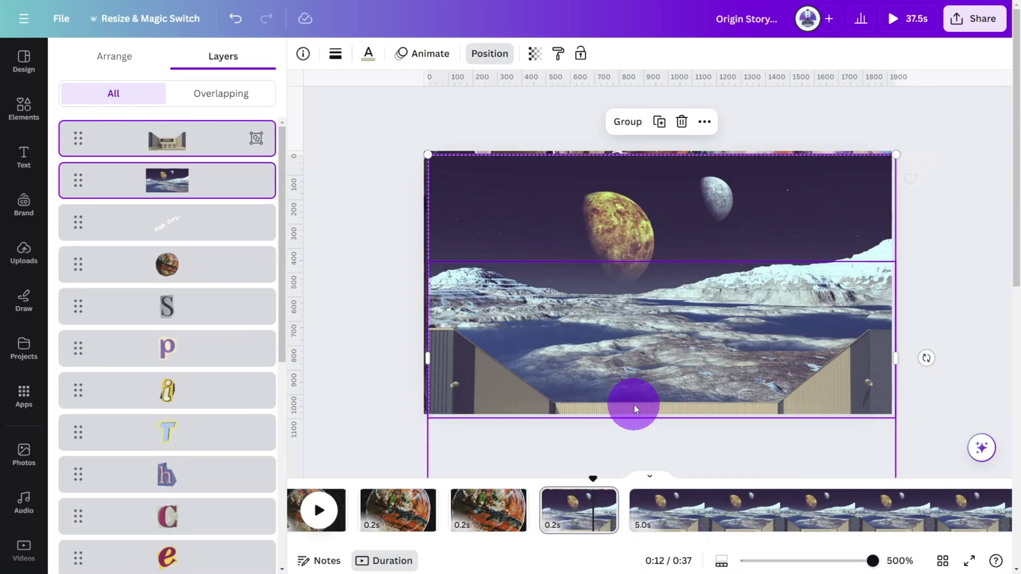
pyautogui.moveTo(617, 345); pyautogui.dragTo(615, 342)
pyautogui.moveTo(204, 182)
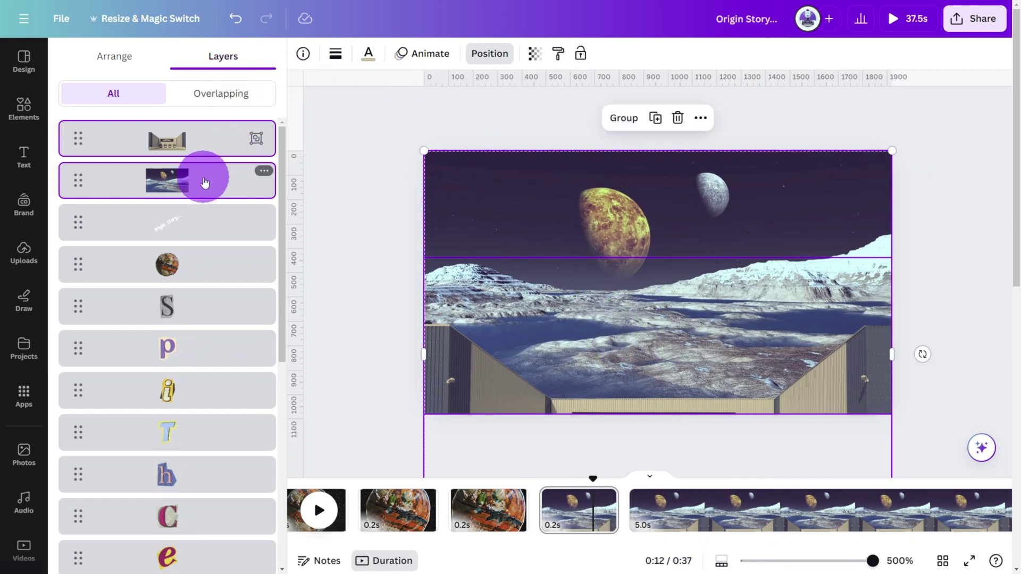
pyautogui.moveTo(204, 182); pyautogui.dragTo(215, 276)
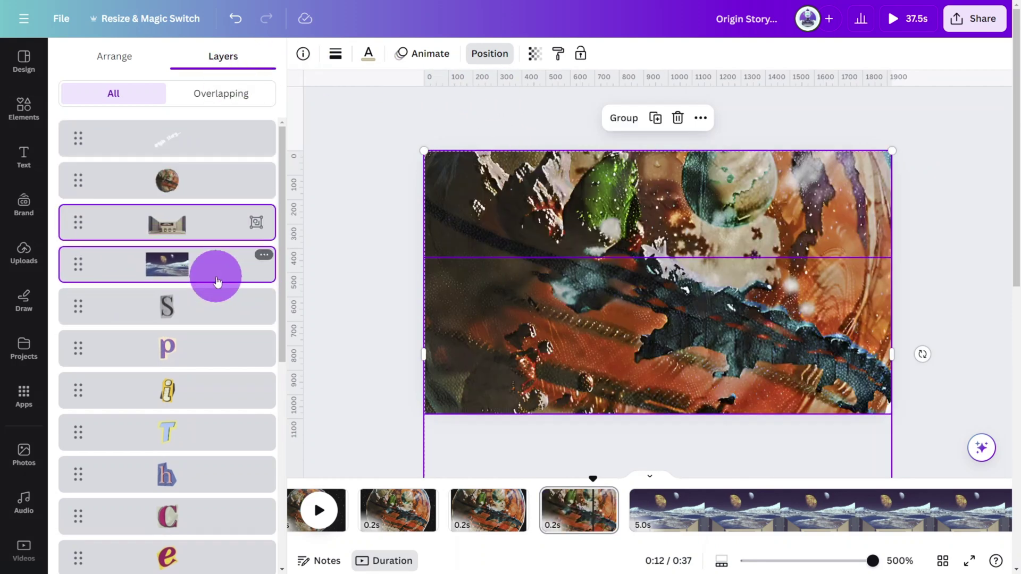
# Copy and paste the planet image on the same page and align the copy exactly over the original
pyautogui.rightClick(723, 250)
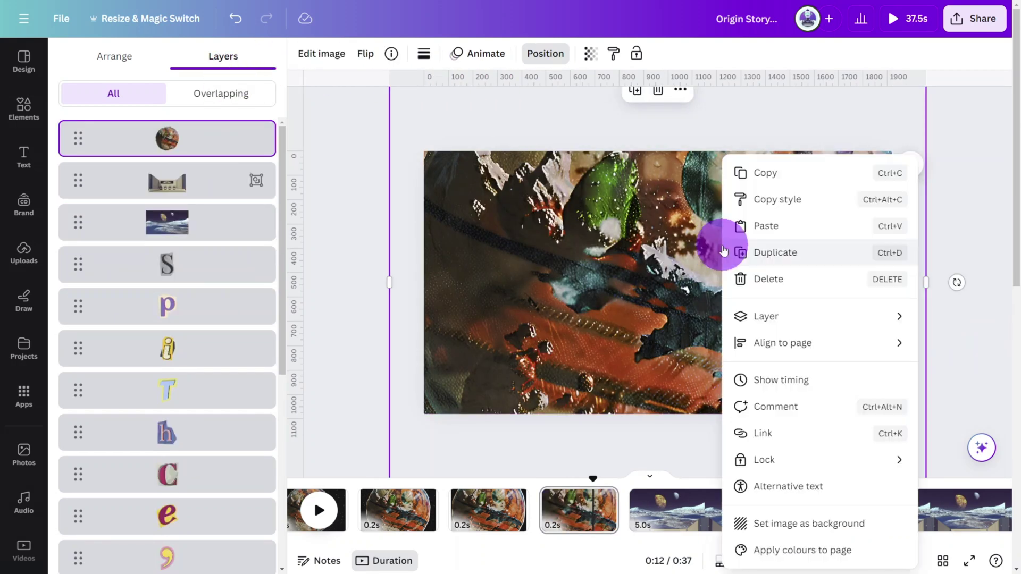
pyautogui.click(761, 176)
pyautogui.rightClick(689, 245)
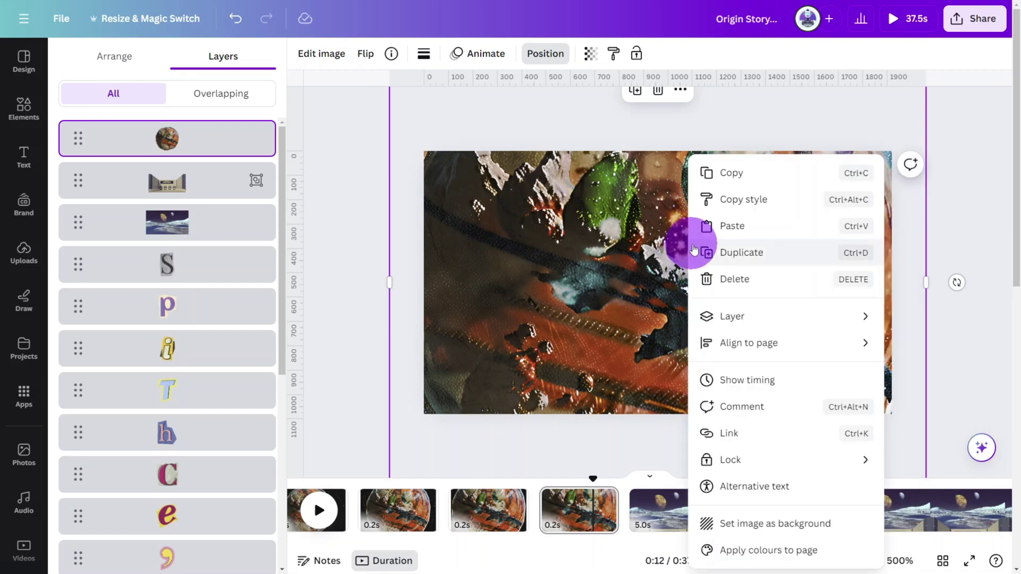
pyautogui.click(738, 228)
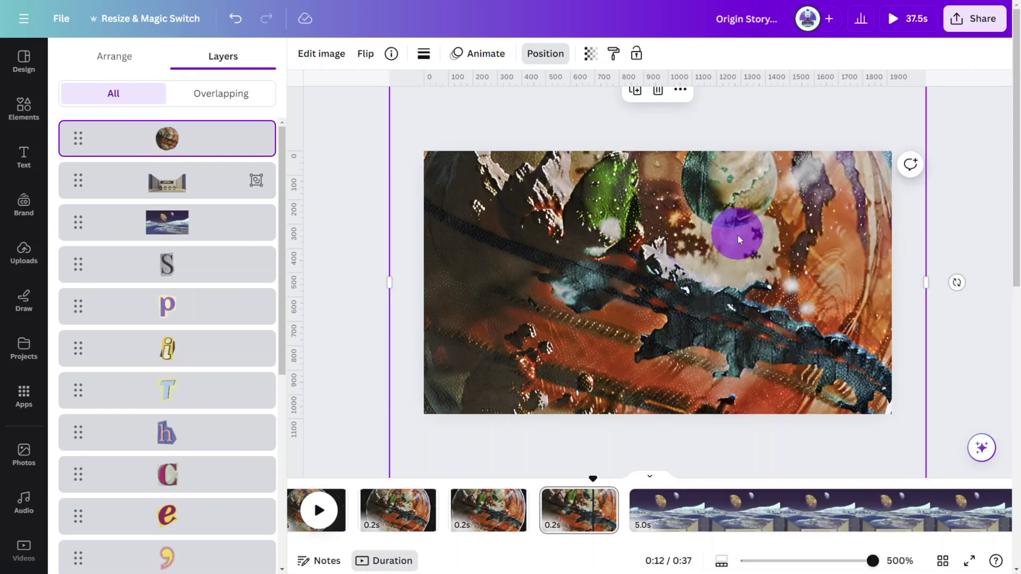
pyautogui.moveTo(738, 240); pyautogui.dragTo(737, 238)
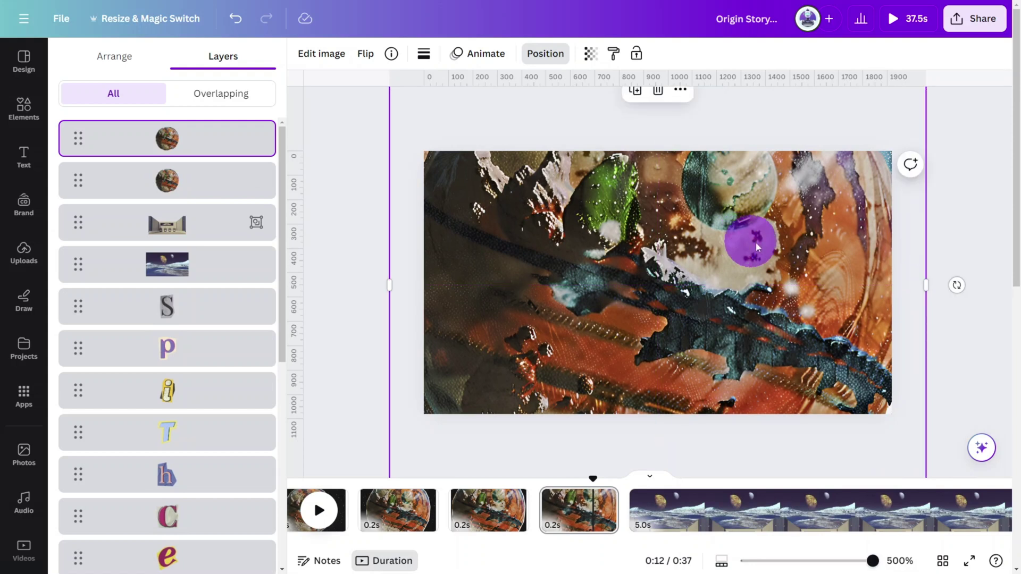
# Crop the upper planet copy to its left half and the lower one to its right half, meeting at the page's centre
pyautogui.moveTo(922, 288); pyautogui.dragTo(642, 285)
pyautogui.click(729, 271)
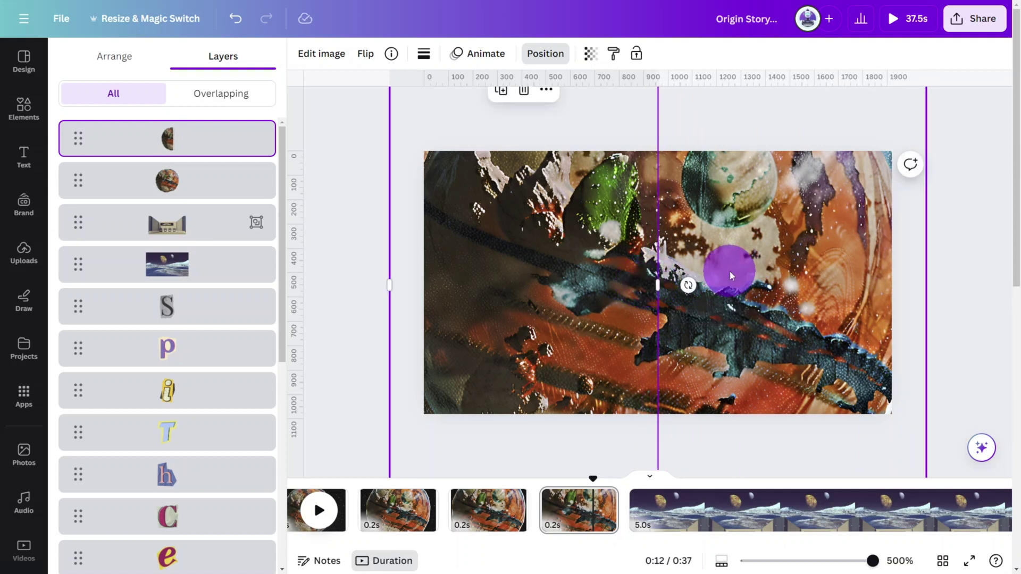
pyautogui.moveTo(387, 280); pyautogui.dragTo(658, 309)
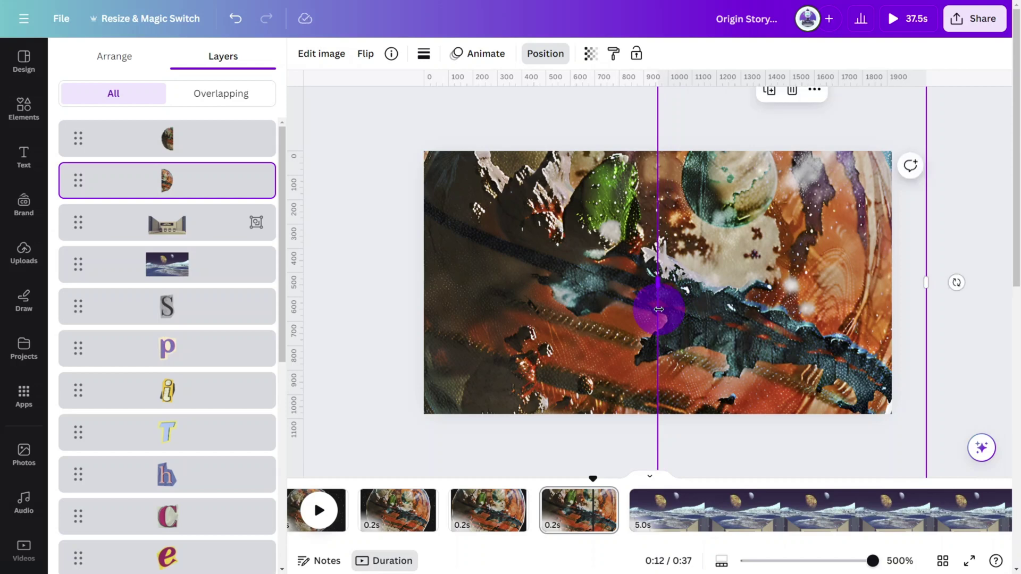
# Search the elements for "PAPER TEAR" and add the thin horizontal torn-paper strip to the page
pyautogui.click(22, 109)
pyautogui.click(161, 71)
pyautogui.hotkey('ctrl', 'a')
pyautogui.write('PAPER TEAR')
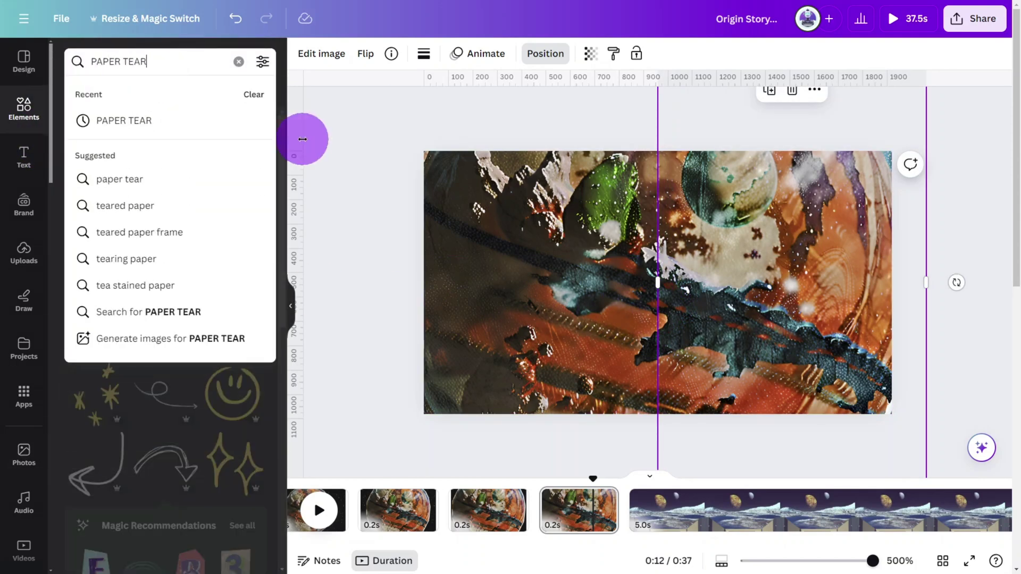
pyautogui.press('Return')
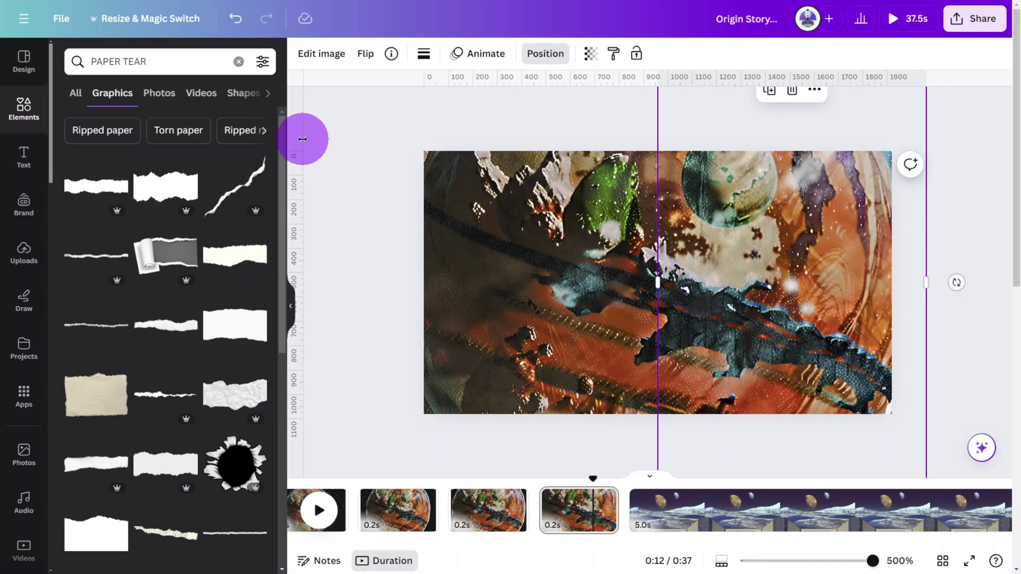
pyautogui.click(87, 266)
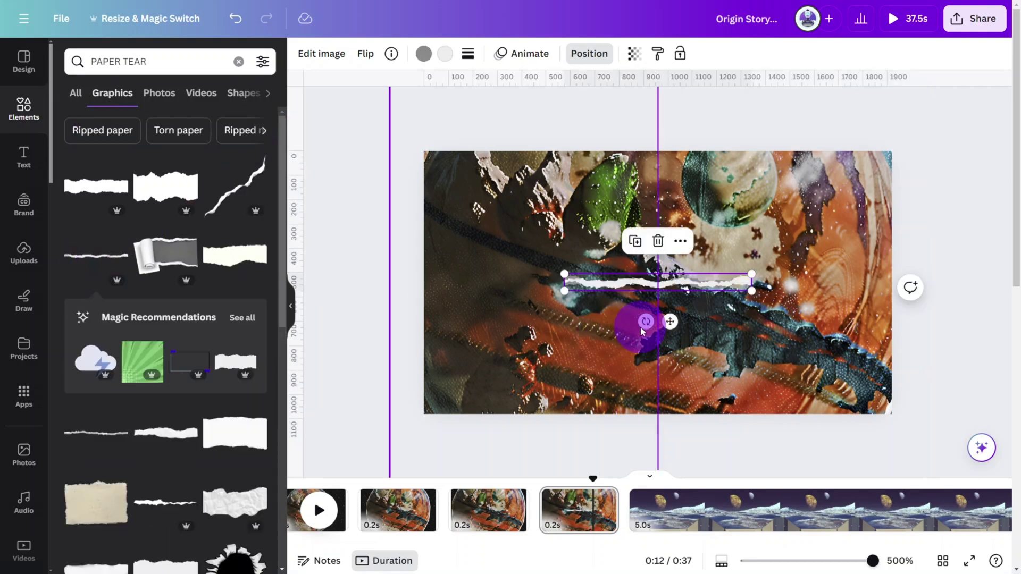
# Rotate the torn-paper strip to vertical and stretch it to the full page height along the seam between the planet halves
pyautogui.moveTo(645, 326); pyautogui.dragTo(703, 294)
pyautogui.moveTo(666, 188); pyautogui.dragTo(669, 150)
pyautogui.moveTo(647, 377); pyautogui.dragTo(646, 414)
# Copy and paste the torn-paper strip and align the copy exactly over the original at the page's centre
pyautogui.rightClick(658, 292)
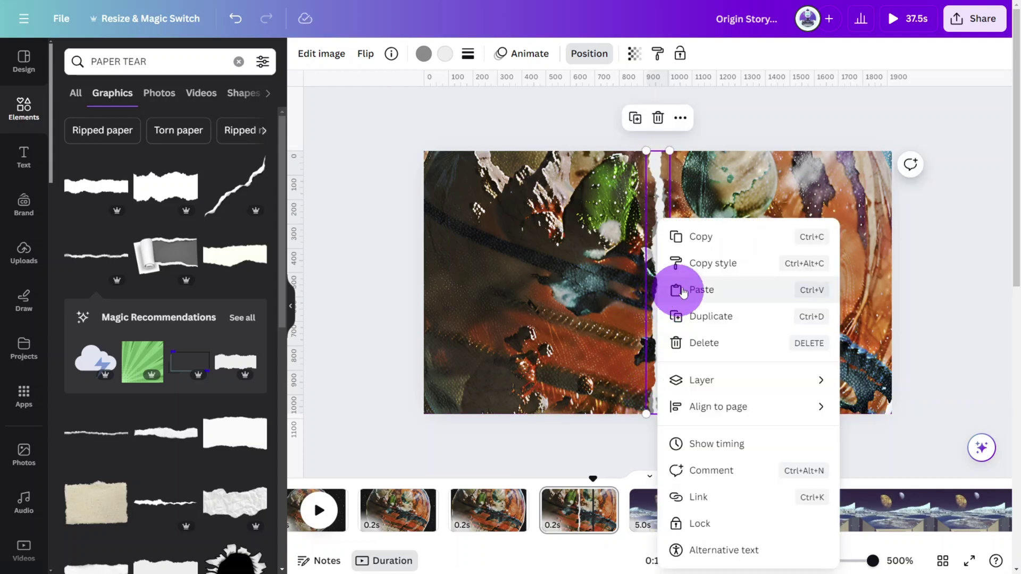
pyautogui.click(696, 238)
pyautogui.rightClick(652, 256)
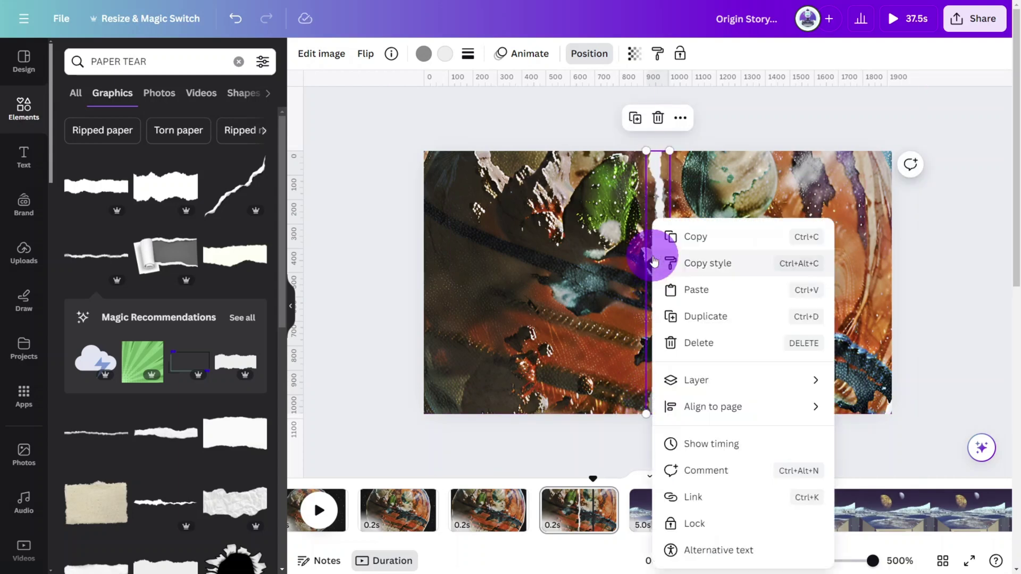
pyautogui.click(698, 284)
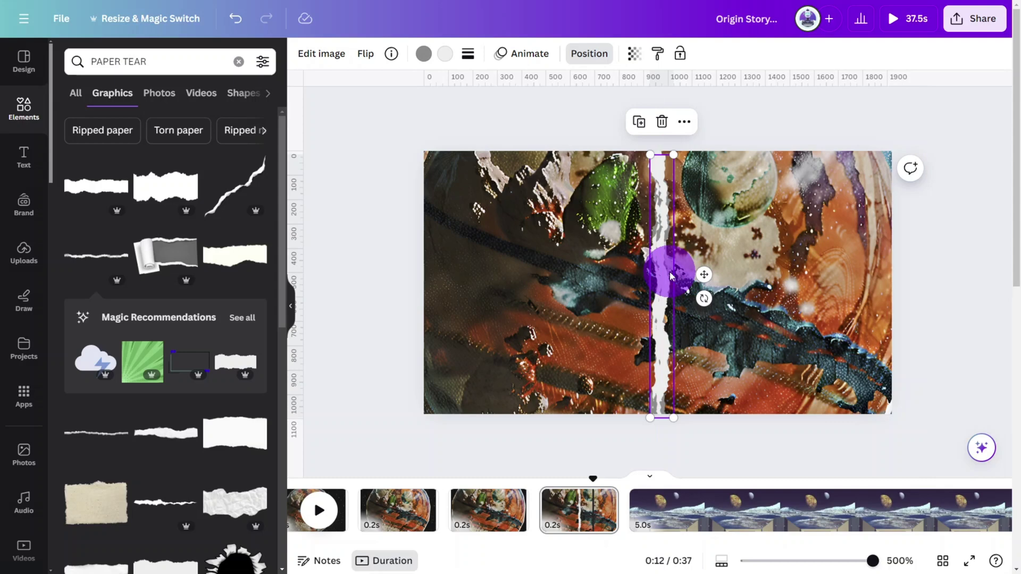
pyautogui.moveTo(668, 275); pyautogui.dragTo(661, 266)
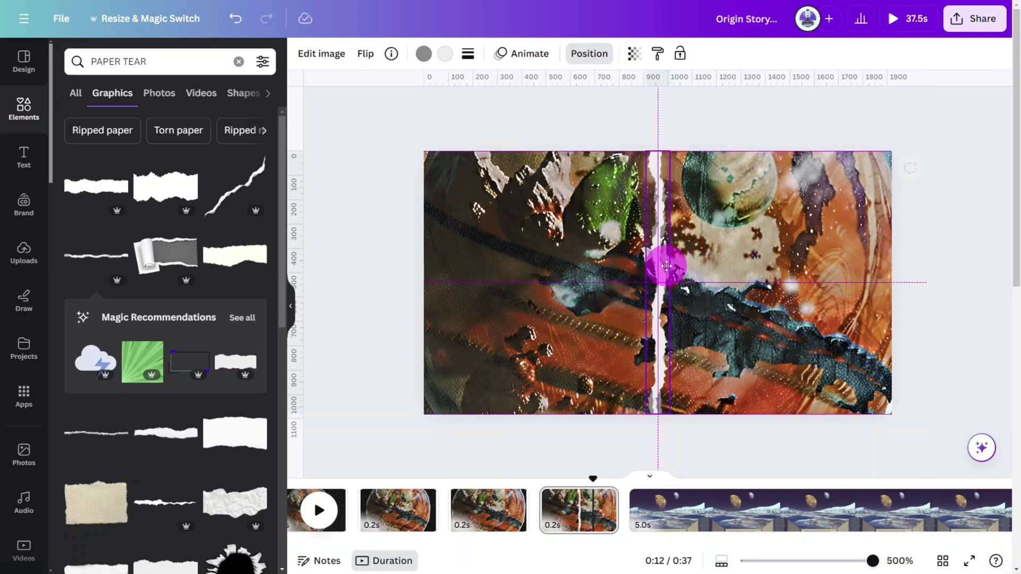
# Group the top torn-paper strip with the left half of the planet image
pyautogui.click(602, 59)
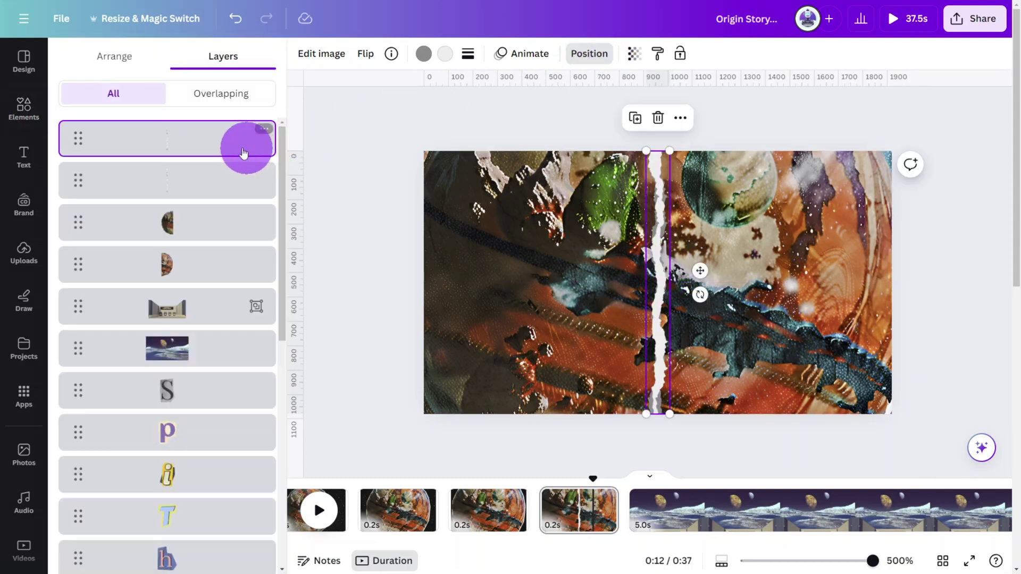
pyautogui.moveTo(200, 137)
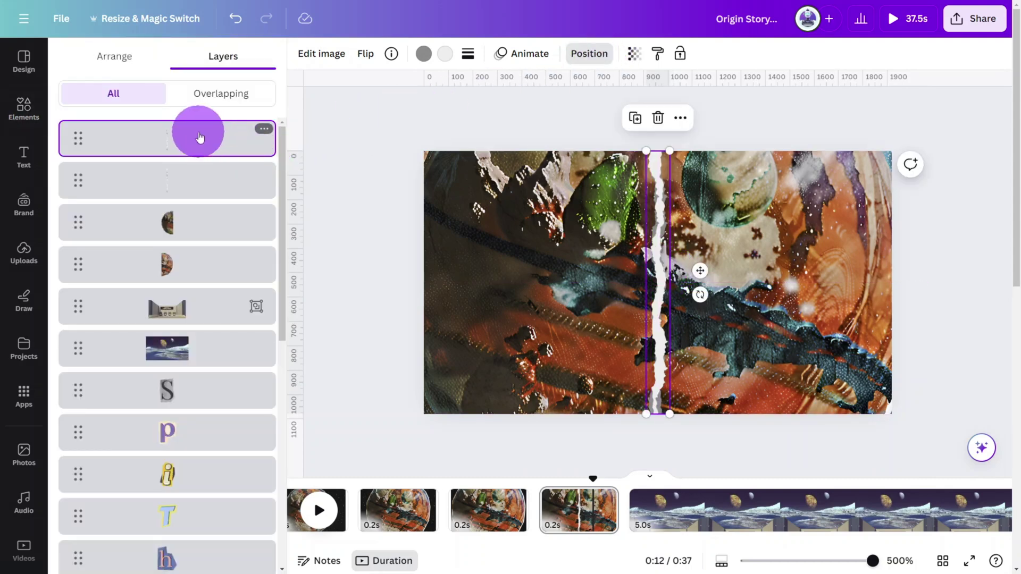
pyautogui.keyDown('shift'); pyautogui.click(197, 222); pyautogui.keyUp('shift')
pyautogui.rightClick(197, 222)
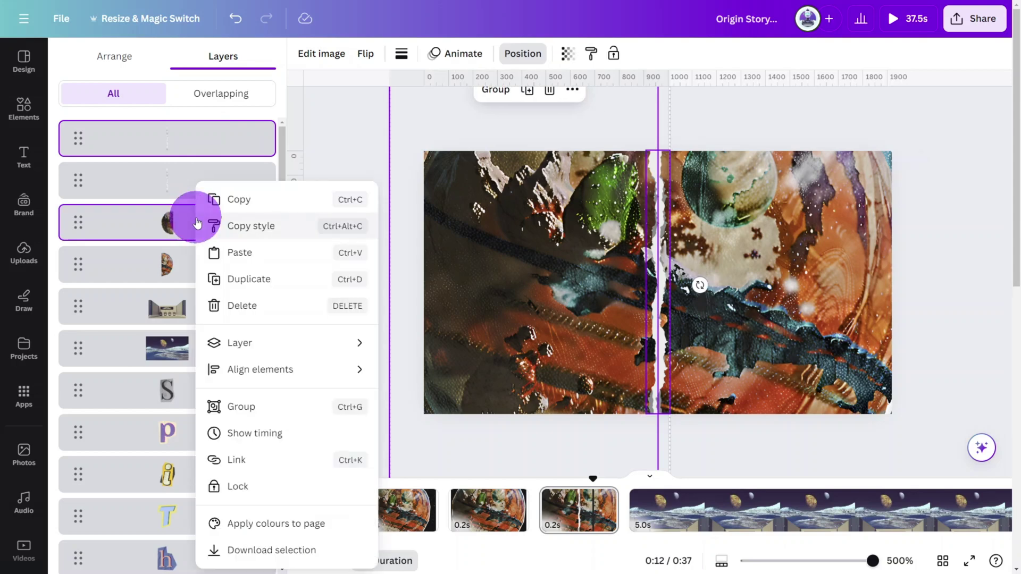
pyautogui.click(264, 408)
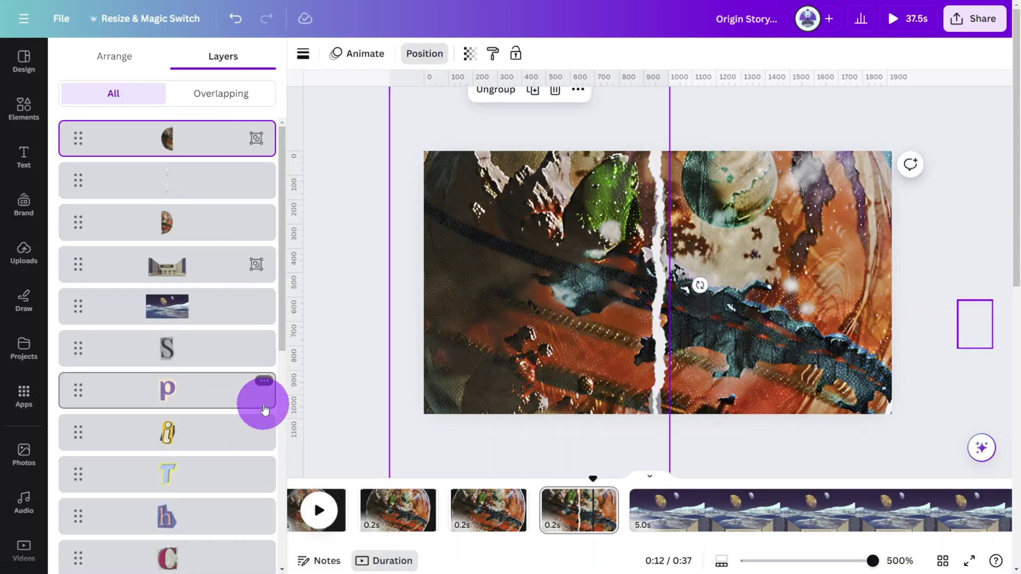
# Group the remaining torn-paper strip with the right half of the planet image
pyautogui.click(219, 257)
pyautogui.click(196, 189)
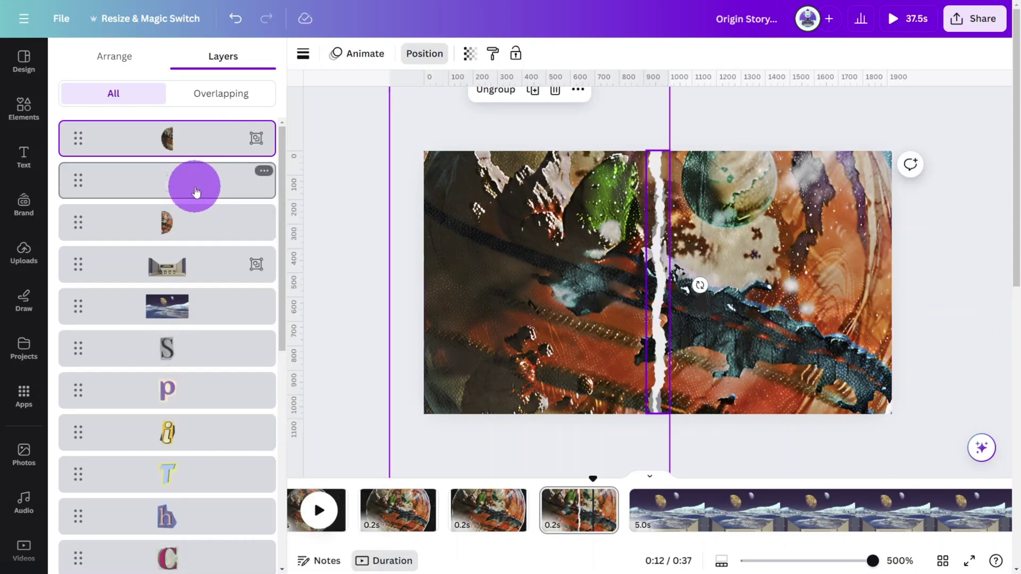
pyautogui.keyDown('shift'); pyautogui.click(202, 223); pyautogui.keyUp('shift')
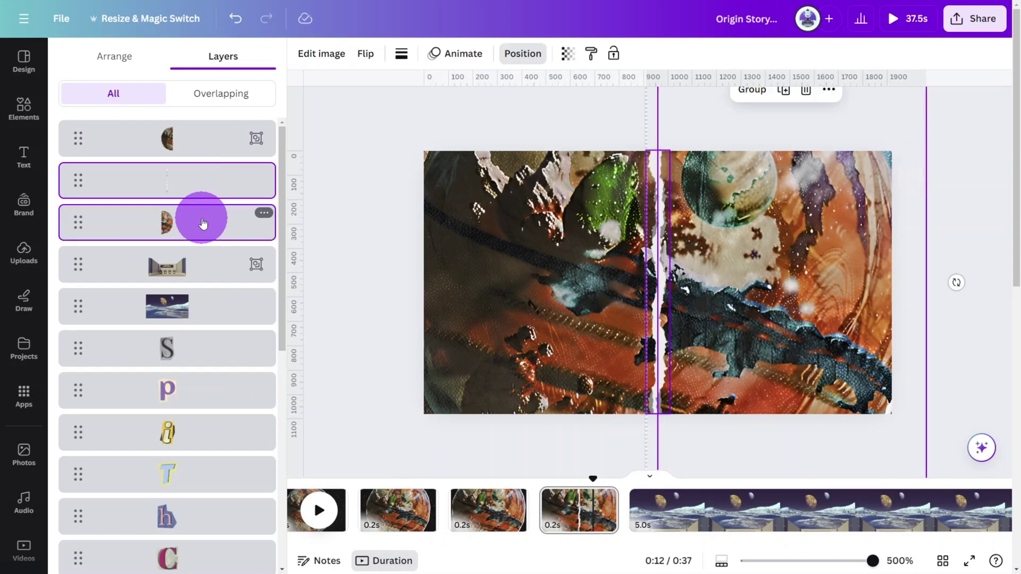
pyautogui.rightClick(202, 223)
pyautogui.click(250, 407)
# Pull the torn planet halves slightly apart, duplicate the page twice while widening the gap, and raise the factory until its sign starts to show
pyautogui.click(567, 290)
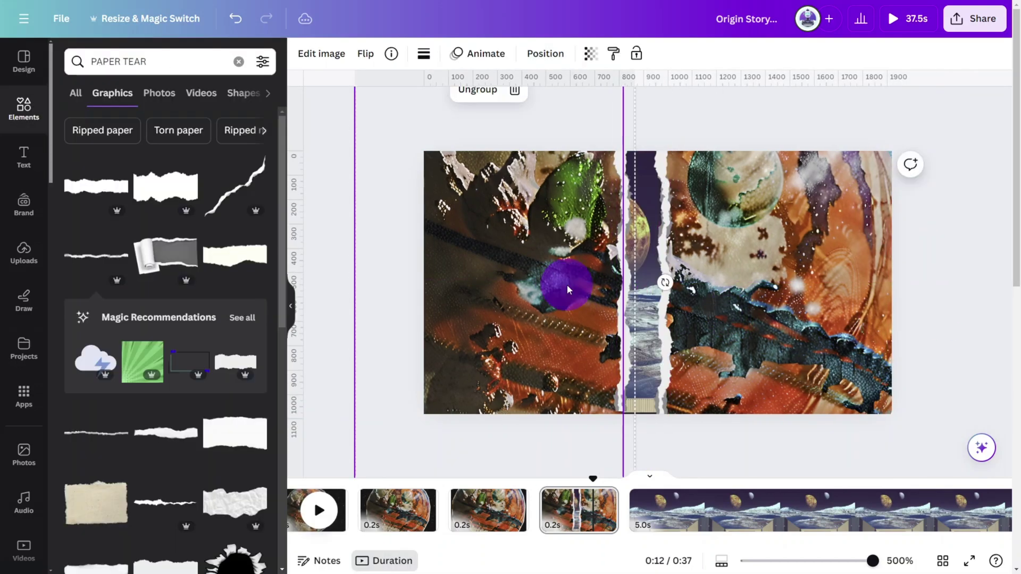
pyautogui.moveTo(567, 290); pyautogui.dragTo(603, 290)
pyautogui.click(559, 519)
pyautogui.hotkey('ctrl', 'd')
pyautogui.click(669, 501)
pyautogui.hotkey('ctrl', 'd')
pyautogui.moveTo(608, 354); pyautogui.dragTo(589, 354)
pyautogui.moveTo(662, 405); pyautogui.dragTo(662, 375)
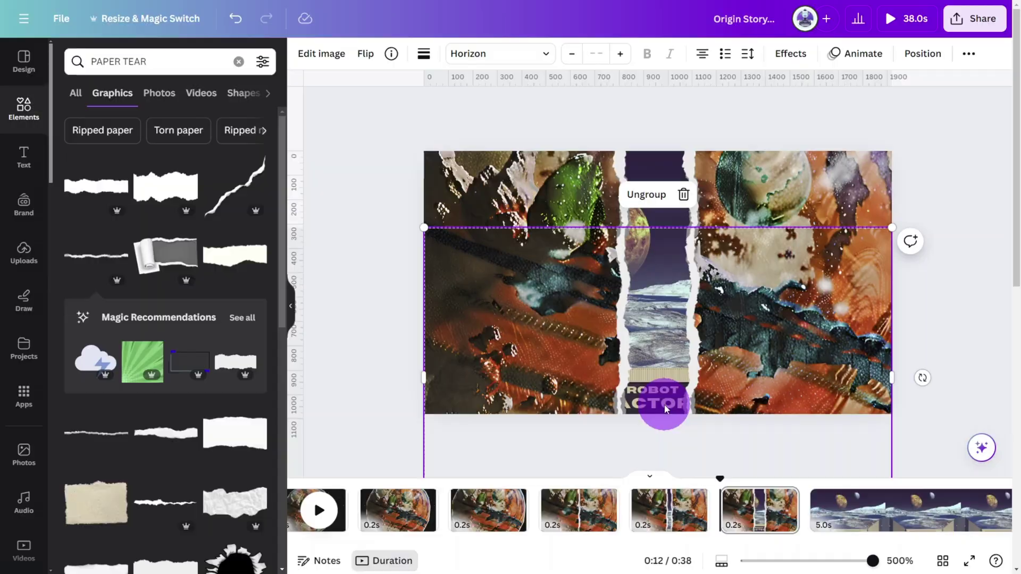
# Duplicate the last torn page once, move both planet halves further outward, and raise the factory group higher in the gap
pyautogui.click(759, 518)
pyautogui.hotkey('ctrl', 'd')
pyautogui.click(921, 428)
pyautogui.scroll(-3, 711, 524)
pyautogui.click(702, 519)
pyautogui.moveTo(738, 344); pyautogui.dragTo(749, 343)
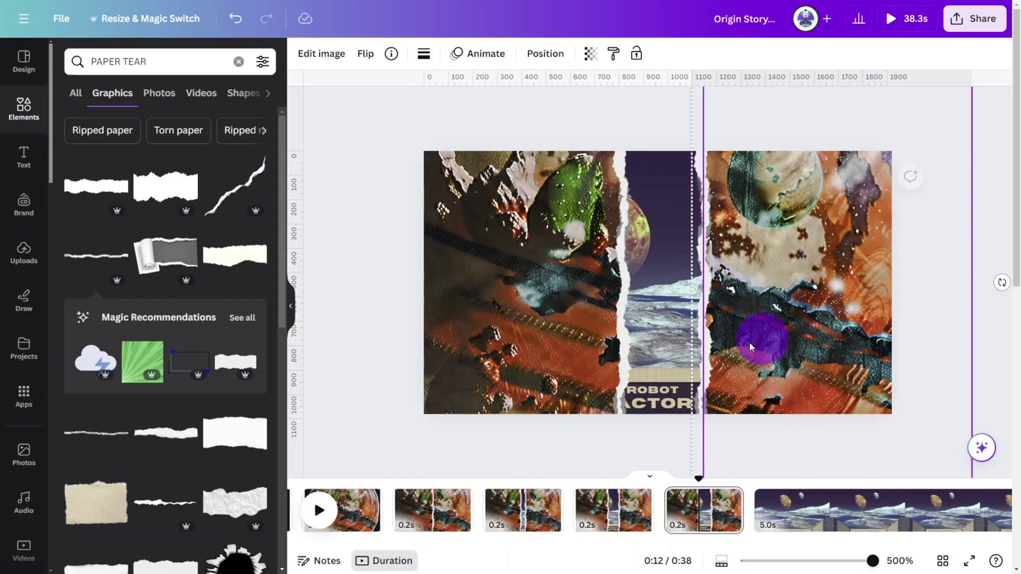
pyautogui.moveTo(601, 349); pyautogui.dragTo(584, 348)
pyautogui.click(706, 501)
pyautogui.moveTo(662, 398); pyautogui.dragTo(665, 323)
# Duplicate the page twice more, shift the left planet half further out, and raise the factory until its loading docks show
pyautogui.hotkey('ctrl', 'd')
pyautogui.click(783, 520)
pyautogui.hotkey('ctrl', 'd')
pyautogui.moveTo(580, 357); pyautogui.dragTo(553, 357)
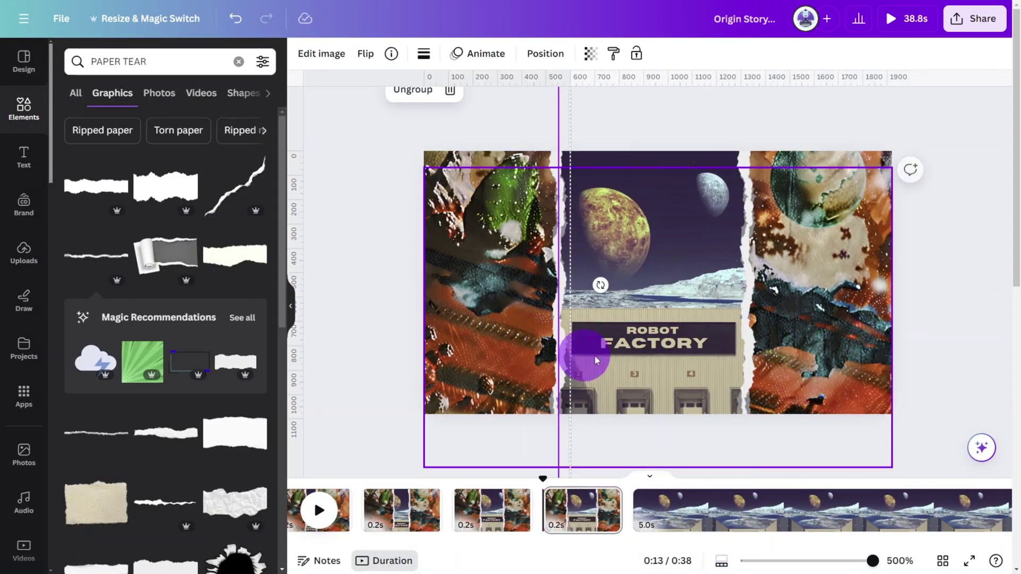
pyautogui.moveTo(622, 367); pyautogui.dragTo(622, 343)
# Add two more duplicate pages, moving the right and left planet halves further outward until the whole row of four loading docks is exposed
pyautogui.click(588, 519)
pyautogui.hotkey('ctrl', 'd')
pyautogui.moveTo(777, 383); pyautogui.dragTo(801, 383)
pyautogui.moveTo(550, 367); pyautogui.dragTo(519, 367)
pyautogui.click(668, 513)
pyautogui.hotkey('ctrl', 'd')
pyautogui.moveTo(766, 396); pyautogui.dragTo(797, 396)
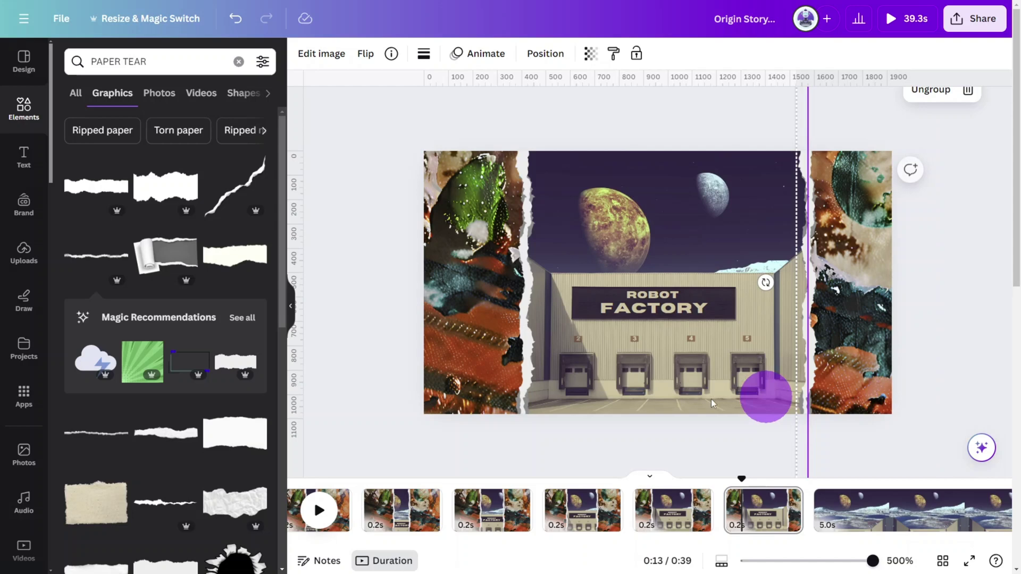
pyautogui.moveTo(524, 382); pyautogui.dragTo(500, 383)
# Duplicate the page again and move both torn planet halves outward to narrow strips at the page's sides
pyautogui.click(761, 515)
pyautogui.hotkey('ctrl', 'd')
pyautogui.click(679, 360)
pyautogui.moveTo(816, 371); pyautogui.dragTo(845, 371)
pyautogui.moveTo(500, 372); pyautogui.dragTo(476, 372)
pyautogui.click(665, 372)
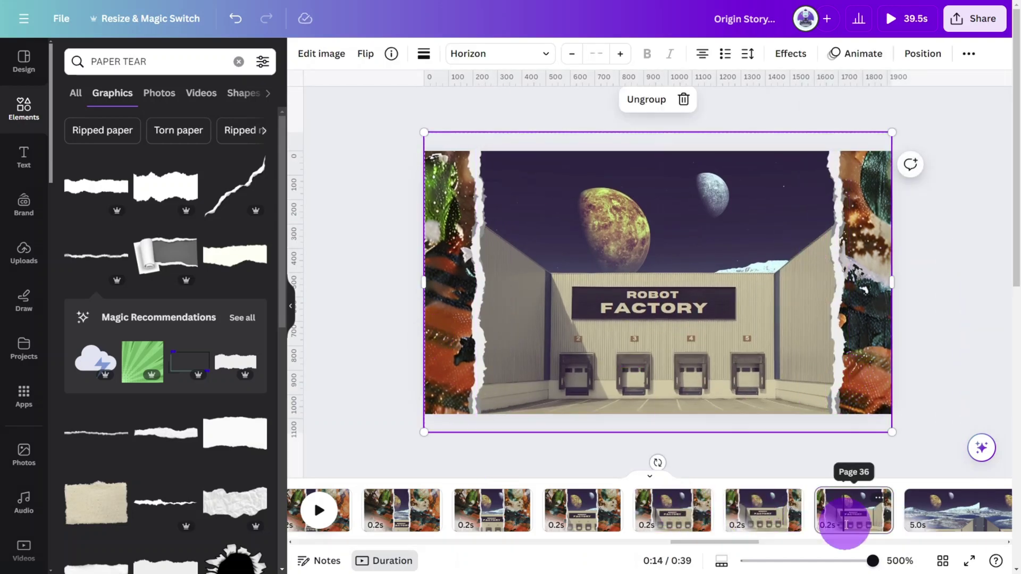
# Duplicate page 36 and the page after it, pushing both planet halves out towards and past the page edges
pyautogui.click(845, 525)
pyautogui.hotkey('ctrl', 'd')
pyautogui.moveTo(836, 340); pyautogui.dragTo(872, 340)
pyautogui.moveTo(471, 312); pyautogui.dragTo(422, 312)
pyautogui.click(725, 515)
pyautogui.hotkey('ctrl', 'd')
pyautogui.moveTo(872, 340); pyautogui.dragTo(914, 340)
pyautogui.moveTo(447, 340); pyautogui.dragTo(411, 340)
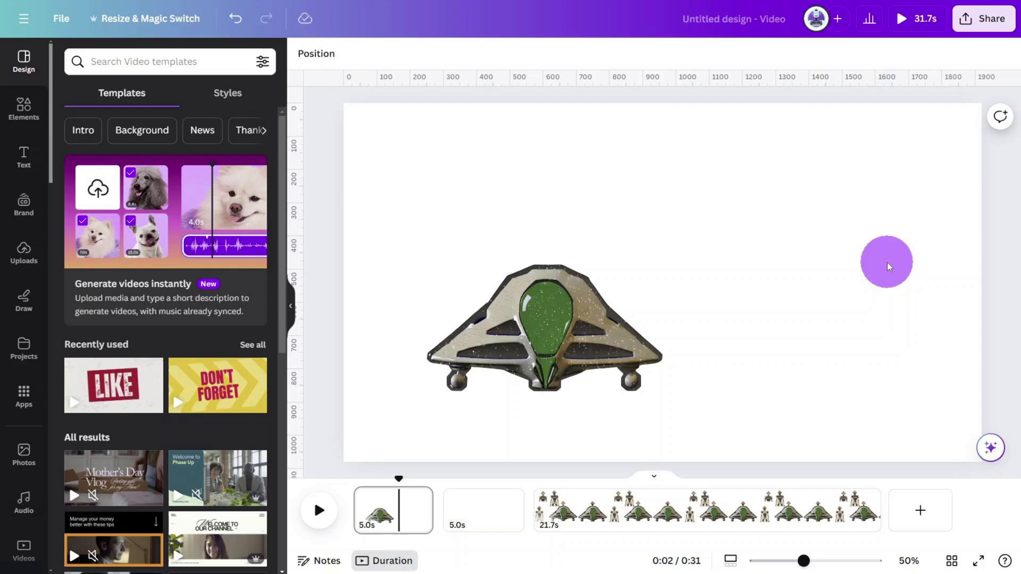
# Add the robot image to the first spaceship page, crop it to head and shoulders, and place it above the ship's cockpit
pyautogui.hotkey('ctrl', 'v')
pyautogui.moveTo(813, 425); pyautogui.dragTo(814, 367)
pyautogui.moveTo(939, 192); pyautogui.dragTo(806, 279)
pyautogui.moveTo(764, 322); pyautogui.dragTo(571, 231)
pyautogui.click(545, 54)
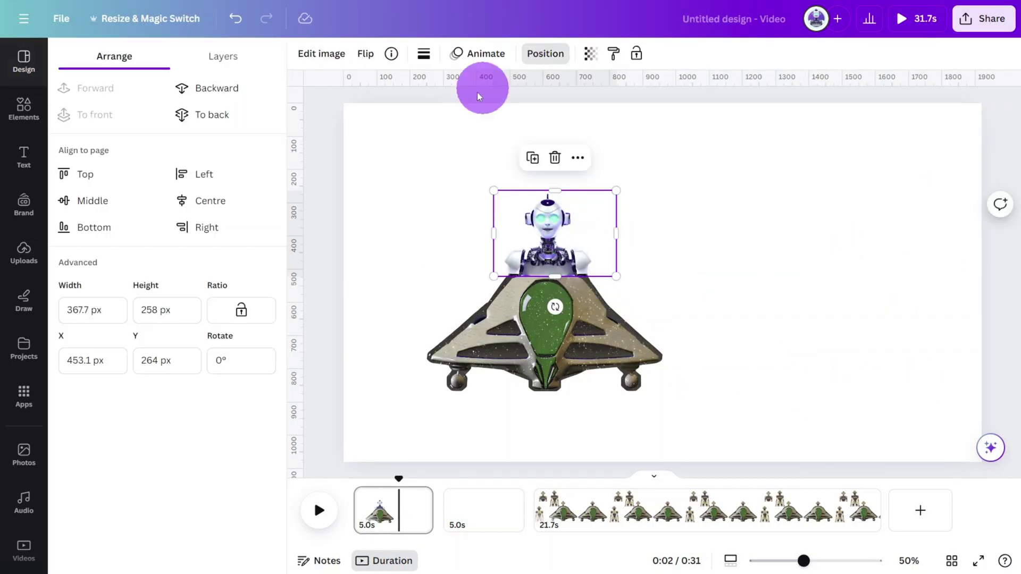
# Move the robot bust behind the spaceship in the layer order and recolour it to match the ship's cream tone
pyautogui.click(226, 58)
pyautogui.moveTo(197, 139); pyautogui.dragTo(196, 191)
pyautogui.click(321, 53)
pyautogui.click(167, 467)
pyautogui.scroll(-5, 209, 273)
pyautogui.click(218, 420)
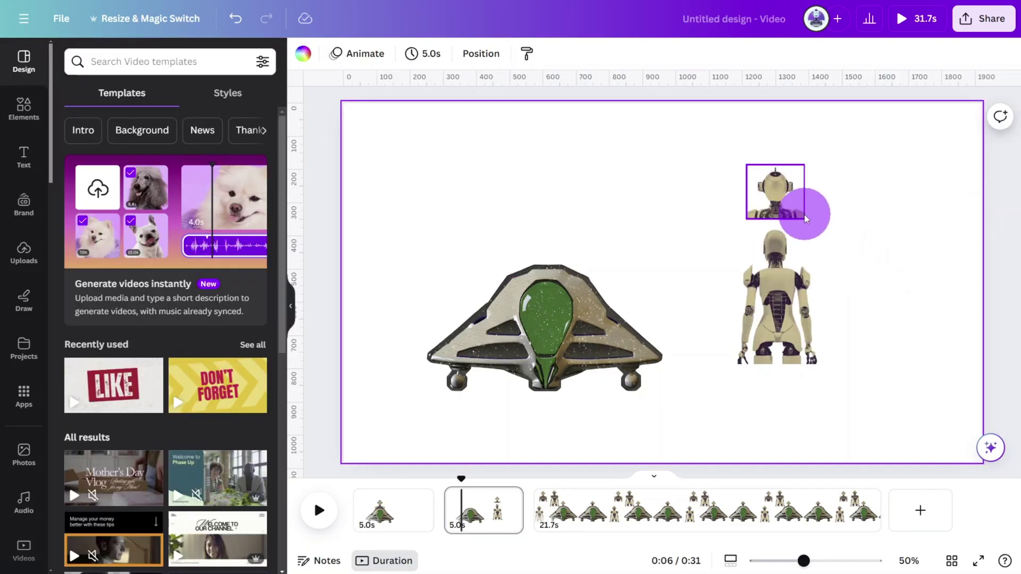
# Place the cropped back-view robot bust on the spaceship's cockpit on the second page
pyautogui.moveTo(803, 212); pyautogui.dragTo(798, 275)
pyautogui.click(875, 269)
pyautogui.moveTo(875, 246); pyautogui.dragTo(530, 297)
pyautogui.click(820, 322)
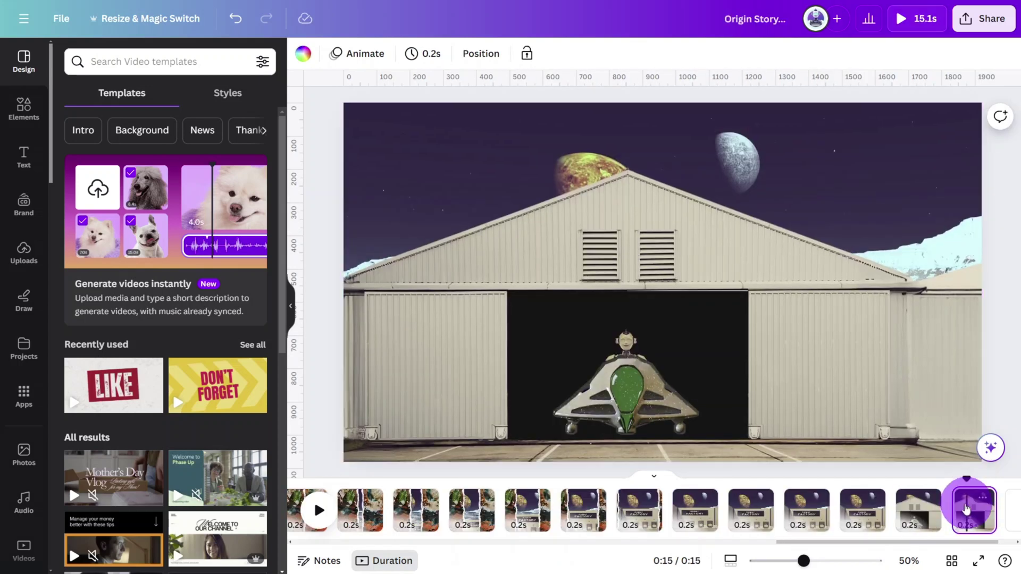
# Nudge the spaceship in the hangar doorway, then duplicate the page twice and shift the ship up and left out of the hangar
pyautogui.click(664, 412)
pyautogui.click(975, 526)
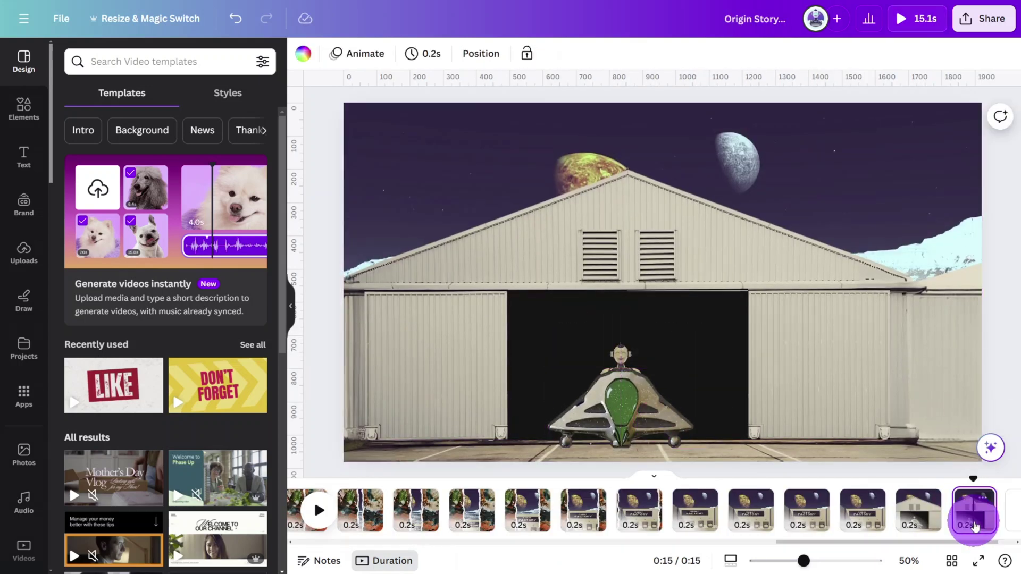
pyautogui.hotkey('ctrl', 'd')
pyautogui.moveTo(633, 410); pyautogui.dragTo(556, 382)
pyautogui.click(913, 516)
pyautogui.hotkey('ctrl', 'd')
pyautogui.hotkey('ctrl', '[')
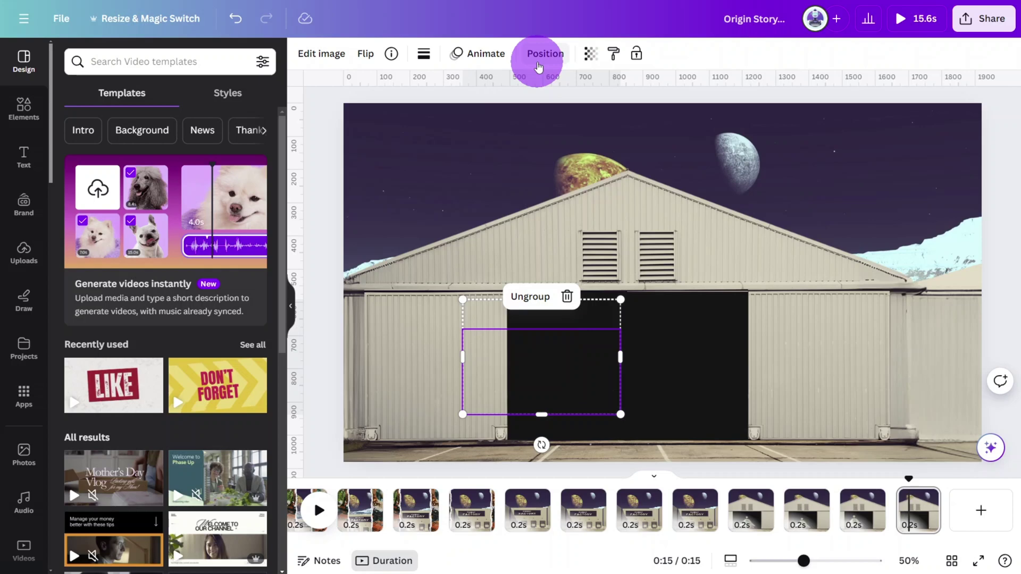
# Duplicate the hangar page and make the spaceship larger, moving it up and left over the hangar's left door
pyautogui.moveTo(620, 414); pyautogui.dragTo(628, 417)
pyautogui.click(909, 515)
pyautogui.hotkey('ctrl', 'd')
pyautogui.moveTo(581, 366); pyautogui.dragTo(546, 344)
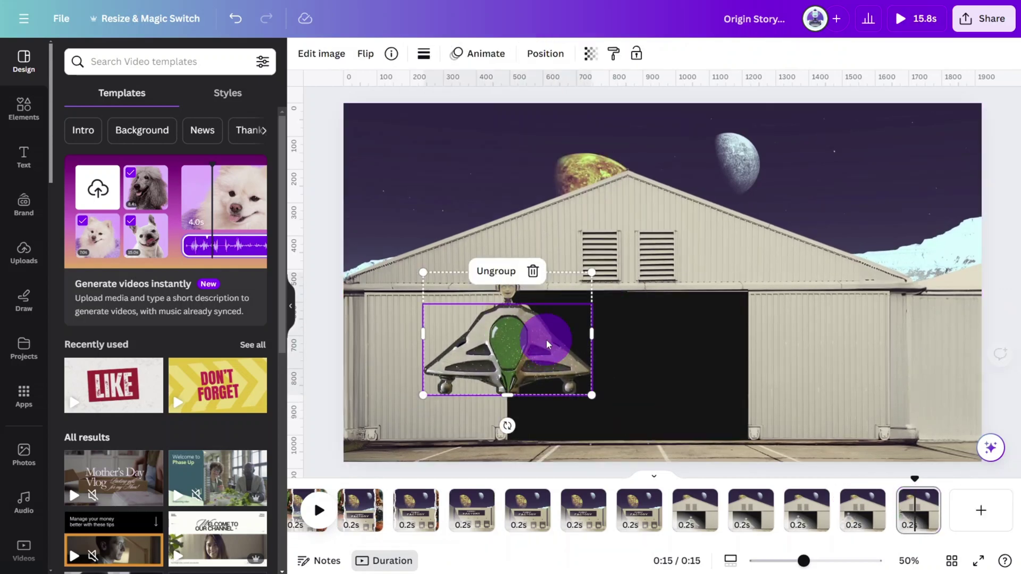
pyautogui.click(918, 513)
pyautogui.moveTo(592, 272); pyautogui.dragTo(577, 229)
pyautogui.hotkey('ctrl', 'd')
# Duplicate the page again, enlarge the spaceship, and move it towards the page's upper-left corner in front of the roof
pyautogui.click(925, 516)
pyautogui.hotkey('ctrl', 'd')
pyautogui.moveTo(564, 281); pyautogui.dragTo(528, 257)
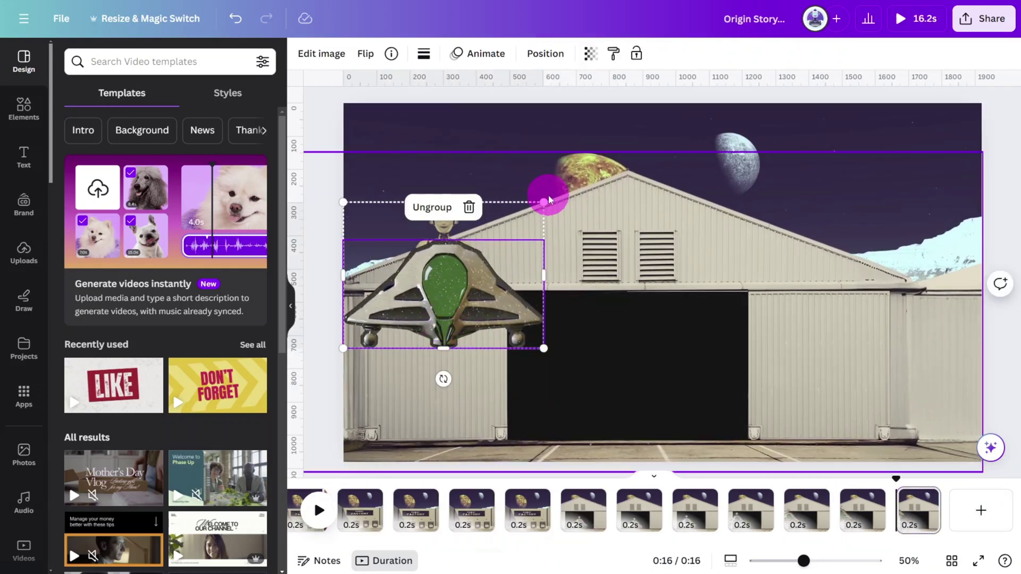
pyautogui.moveTo(544, 201); pyautogui.dragTo(566, 185)
pyautogui.moveTo(500, 276); pyautogui.dragTo(419, 207)
# Add two more hangar page duplicates, enlarging the spaceship further and pushing it partly off the page's upper-left edge
pyautogui.click(918, 515)
pyautogui.hotkey('ctrl', 'd')
pyautogui.moveTo(481, 137); pyautogui.dragTo(506, 118)
pyautogui.click(921, 513)
pyautogui.hotkey('ctrl', 'd')
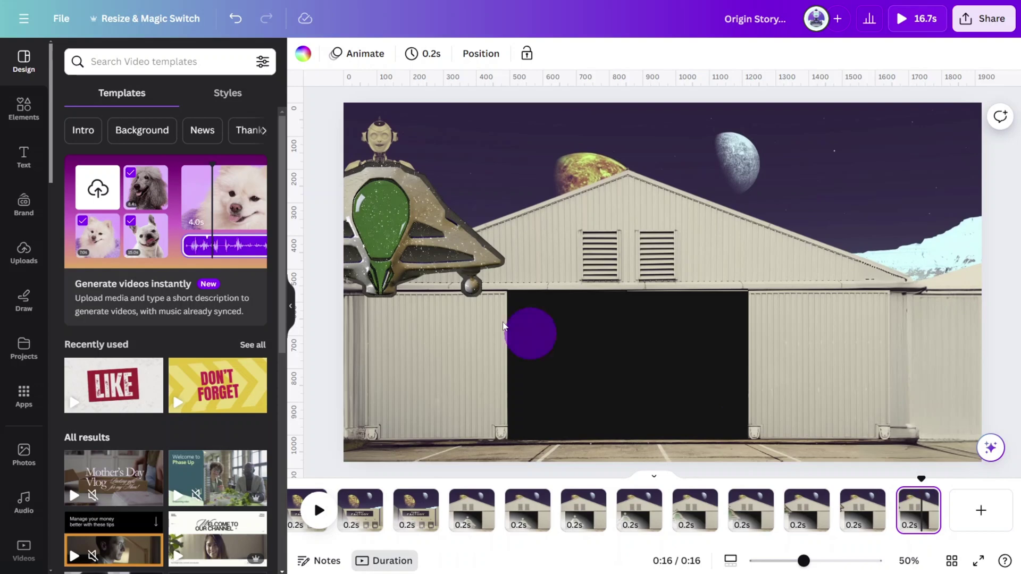
pyautogui.click(468, 269)
pyautogui.click(918, 510)
pyautogui.moveTo(431, 239); pyautogui.dragTo(326, 177)
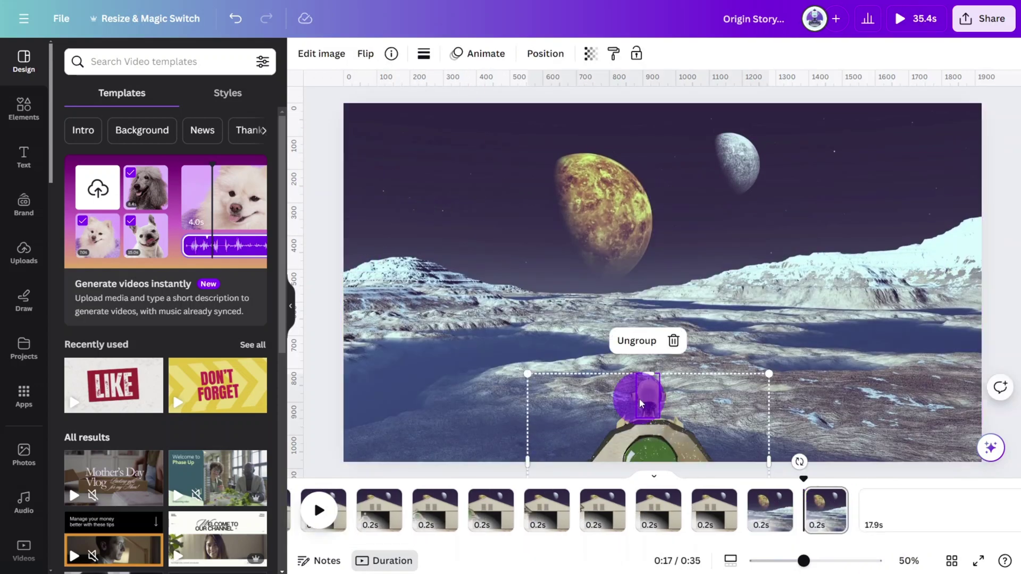
# Raise the back-view spaceship into the planet landscape, then duplicate the page and shrink and raise the ship on the copy
pyautogui.moveTo(640, 399); pyautogui.dragTo(639, 372)
pyautogui.click(825, 510)
pyautogui.hotkey('ctrl', 'd')
pyautogui.moveTo(751, 319); pyautogui.dragTo(733, 330)
pyautogui.moveTo(638, 396); pyautogui.dragTo(625, 359)
# Duplicate the planet page twice more, moving the receding spaceship up and left towards the horizon
pyautogui.click(835, 509)
pyautogui.hotkey('ctrl', 'd')
pyautogui.moveTo(640, 260); pyautogui.dragTo(551, 286)
pyautogui.click(508, 91)
pyautogui.hotkey('ctrl', 'd')
pyautogui.moveTo(547, 279)
pyautogui.mouseDown()
pyautogui.moveTo(518, 255)
pyautogui.moveTo(537, 267)
pyautogui.mouseUp()
# Continue duplicating the planet page, moving the small spaceship further up and left into the sky above the mountains
pyautogui.click(505, 91)
pyautogui.hotkey('ctrl', 'd')
pyautogui.moveTo(513, 250); pyautogui.dragTo(504, 244)
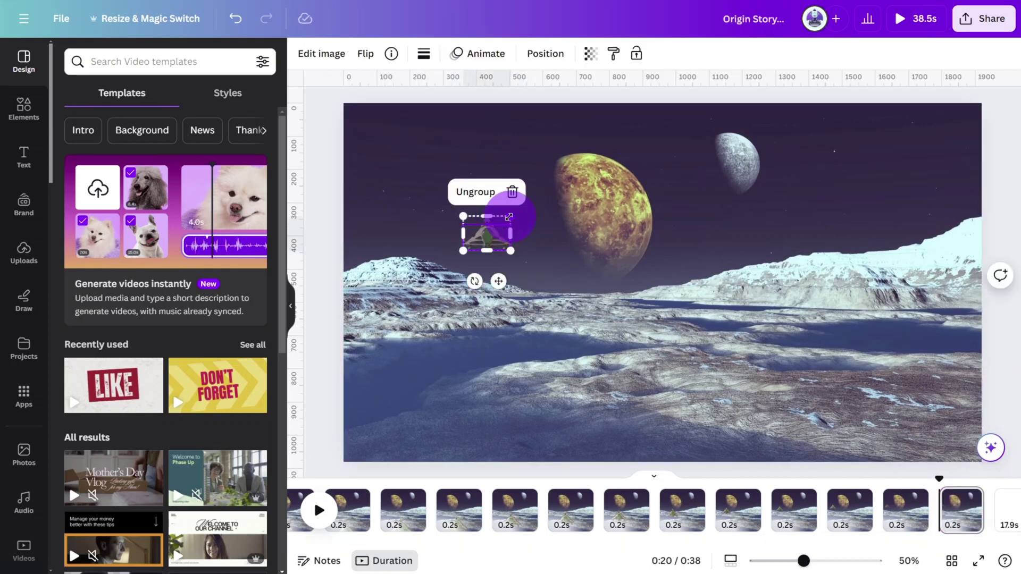
pyautogui.click(490, 244)
pyautogui.click(857, 512)
pyautogui.hotkey('ctrl', 'd')
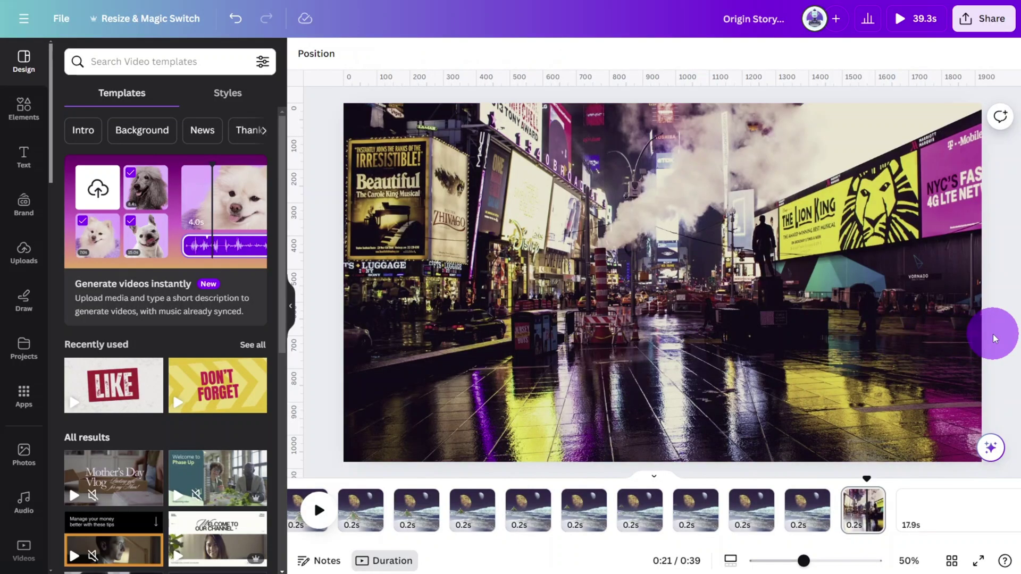
# Paste the back-view robot onto the Times Square page and add a horizontal guide at 410 just above its head
pyautogui.hotkey('ctrl', 'v')
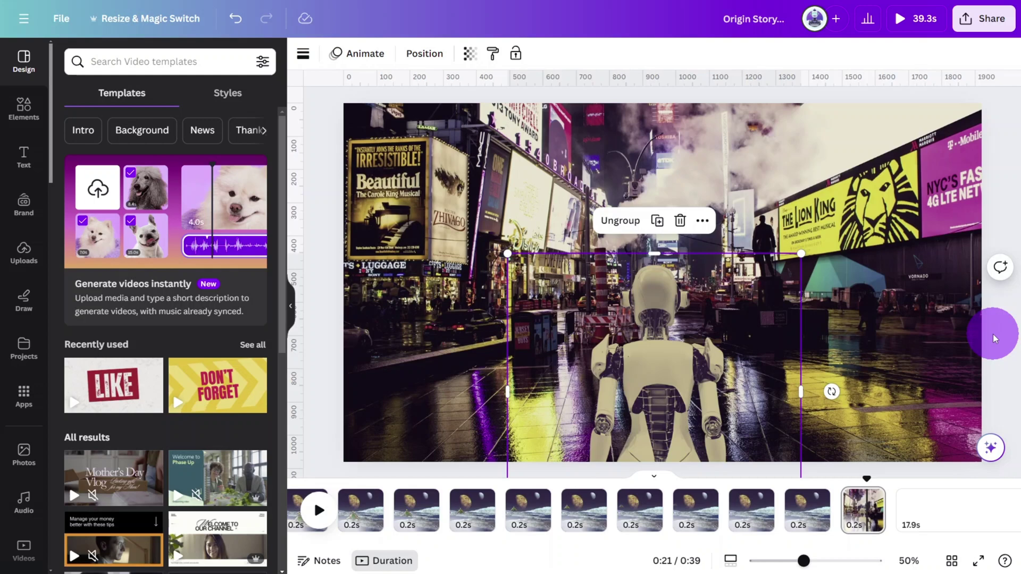
pyautogui.moveTo(752, 118); pyautogui.dragTo(780, 109)
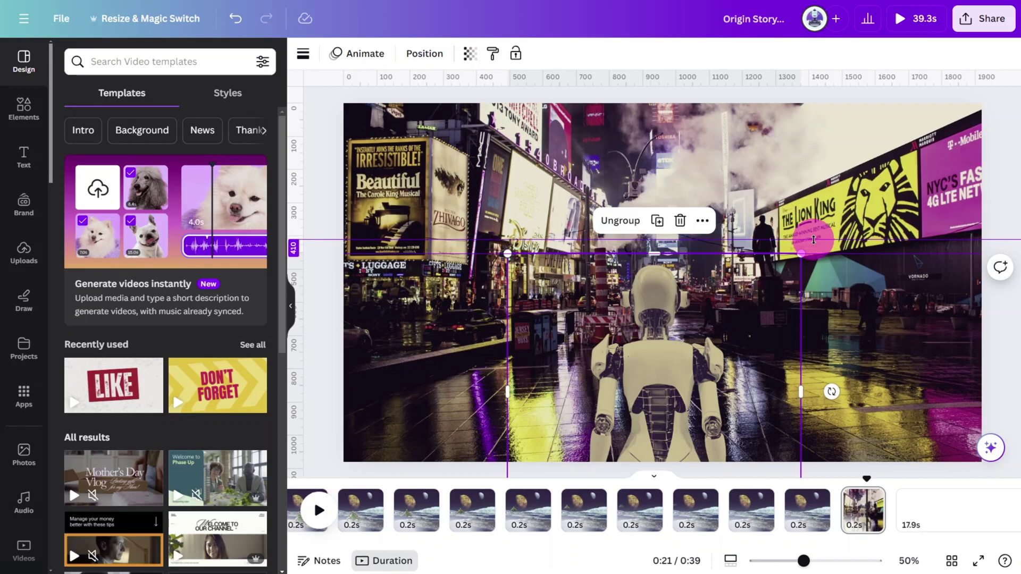
# Duplicate the Times Square page, raise the robot to the upper guide, and enlarge the street background slightly
pyautogui.click(862, 513)
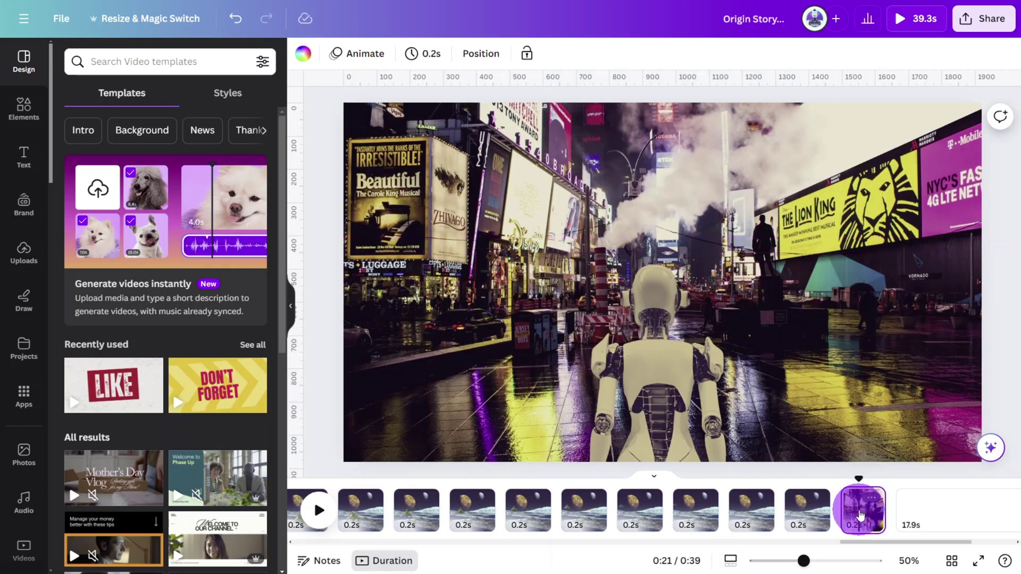
pyautogui.hotkey('ctrl', 'd')
pyautogui.moveTo(670, 372); pyautogui.dragTo(670, 358)
pyautogui.click(875, 219)
pyautogui.scroll(-2, 870, 182)
# Duplicate the page again, return the robot to the lower guide, and scale the Times Square background up further
pyautogui.click(807, 523)
pyautogui.hotkey('ctrl', 'd')
pyautogui.click(706, 346)
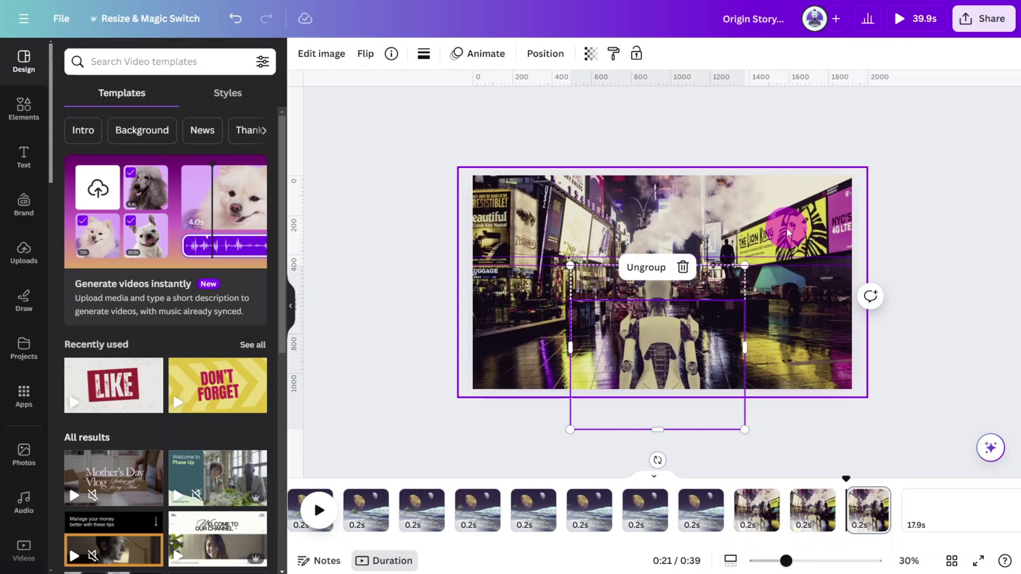
pyautogui.click(786, 223)
pyautogui.moveTo(868, 165); pyautogui.dragTo(931, 138)
# Add two more Times Square duplicates, alternating the robot between the guides and enlarging the background on each copy
pyautogui.click(874, 507)
pyautogui.hotkey('ctrl', 'd')
pyautogui.click(787, 228)
pyautogui.click(919, 517)
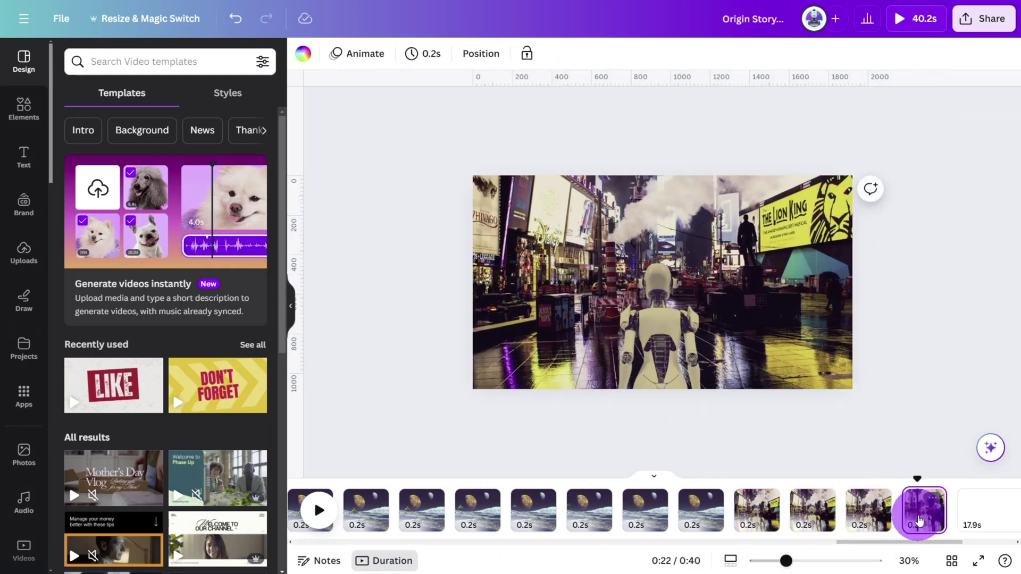
pyautogui.hotkey('ctrl', 'd')
pyautogui.moveTo(671, 348); pyautogui.dragTo(672, 353)
pyautogui.click(787, 228)
pyautogui.moveTo(930, 134); pyautogui.dragTo(990, 86)
# Add the last two Times Square duplicates, bobbing the robot and zooming the background in so the street appears closer
pyautogui.click(893, 518)
pyautogui.hotkey('ctrl', 'd')
pyautogui.click(739, 353)
pyautogui.click(923, 512)
pyautogui.hotkey('ctrl', 'd')
pyautogui.click(830, 367)
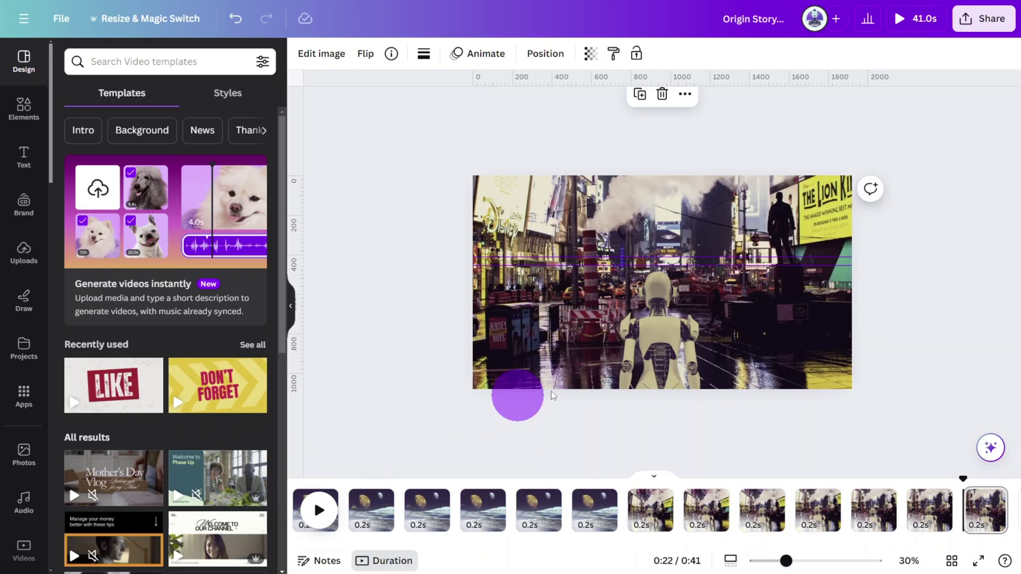
pyautogui.click(892, 368)
# Duplicate the Great Wall page twice, shifting the robot between the two guides and enlarging the wall background on the copies
pyautogui.hotkey('ctrl', 'd')
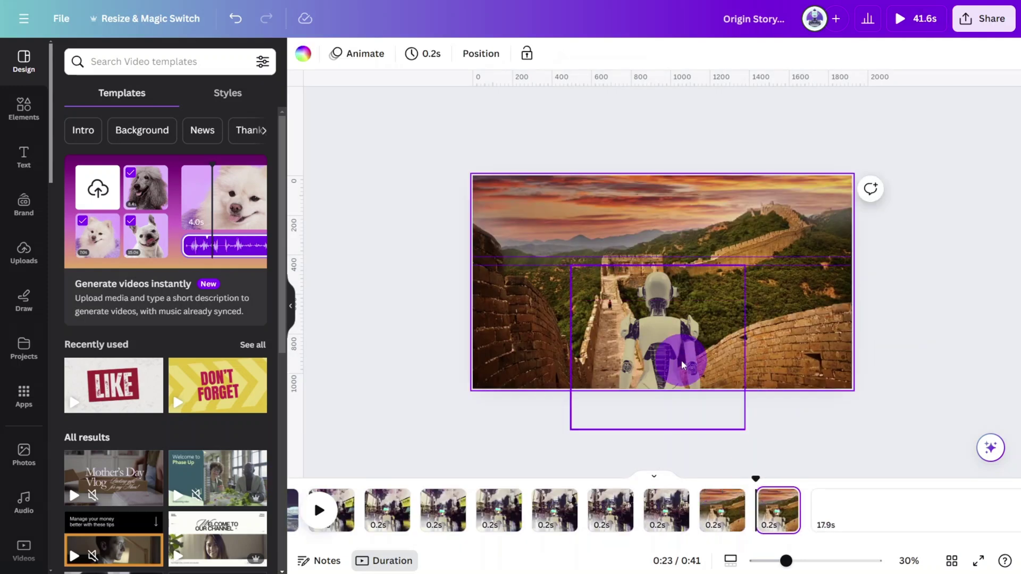
pyautogui.click(683, 362)
pyautogui.click(797, 239)
pyautogui.moveTo(852, 175); pyautogui.dragTo(930, 131)
pyautogui.click(780, 519)
pyautogui.hotkey('ctrl', 'd')
pyautogui.click(680, 361)
pyautogui.click(802, 361)
# Duplicate the Great Wall page twice more, alternating the robot's height, enlarging the background, and moving it slightly upwards
pyautogui.click(832, 511)
pyautogui.hotkey('ctrl', 'd')
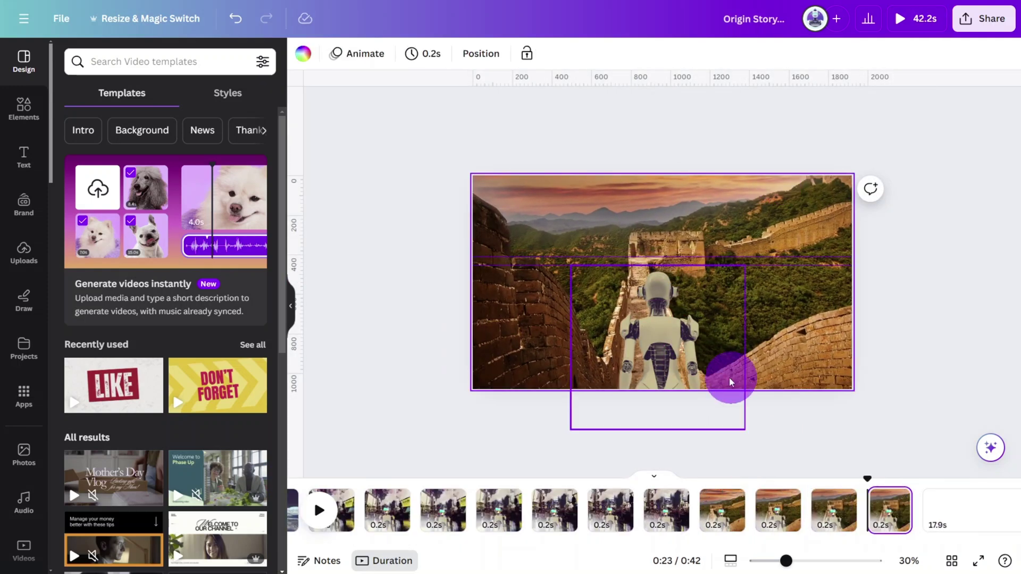
pyautogui.moveTo(691, 362); pyautogui.dragTo(691, 354)
pyautogui.click(803, 287)
pyautogui.moveTo(923, 144); pyautogui.dragTo(1018, 85)
pyautogui.click(867, 521)
pyautogui.hotkey('ctrl', 'd')
pyautogui.click(679, 358)
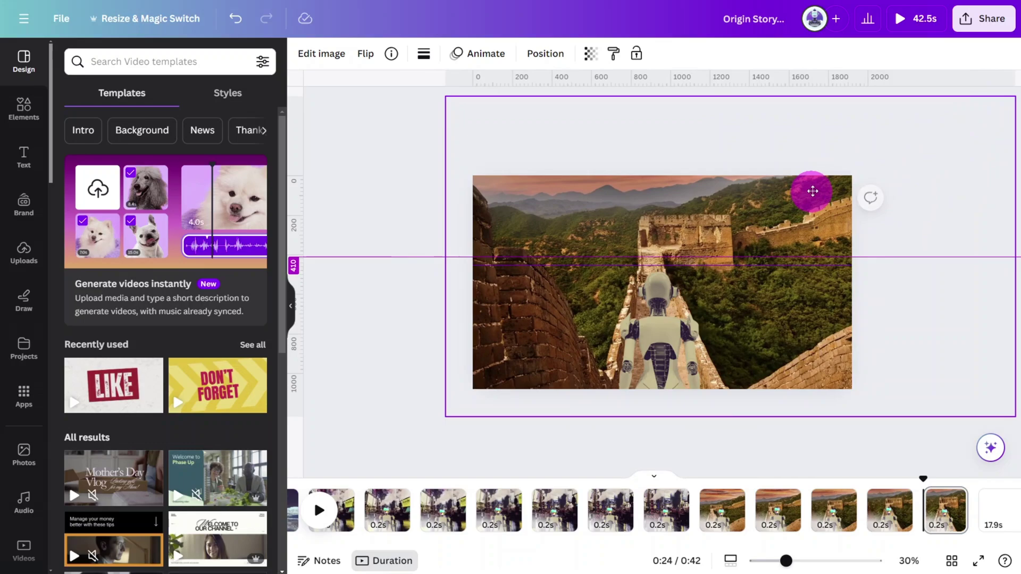
pyautogui.moveTo(811, 192); pyautogui.dragTo(814, 181)
# Duplicate the latest Great Wall page, adjust the robot's height, and enlarge and raise the background so the wall comes nearer
pyautogui.click(734, 512)
pyautogui.hotkey('ctrl', 'd')
pyautogui.click(691, 354)
pyautogui.click(798, 232)
pyautogui.moveTo(449, 404); pyautogui.dragTo(414, 424)
pyautogui.moveTo(775, 369); pyautogui.dragTo(779, 334)
pyautogui.click(781, 515)
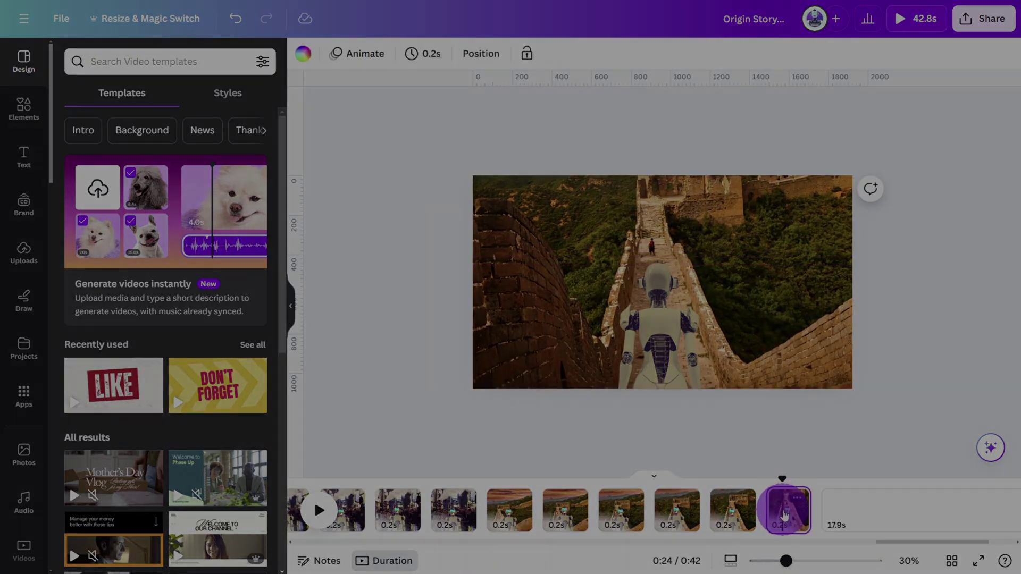